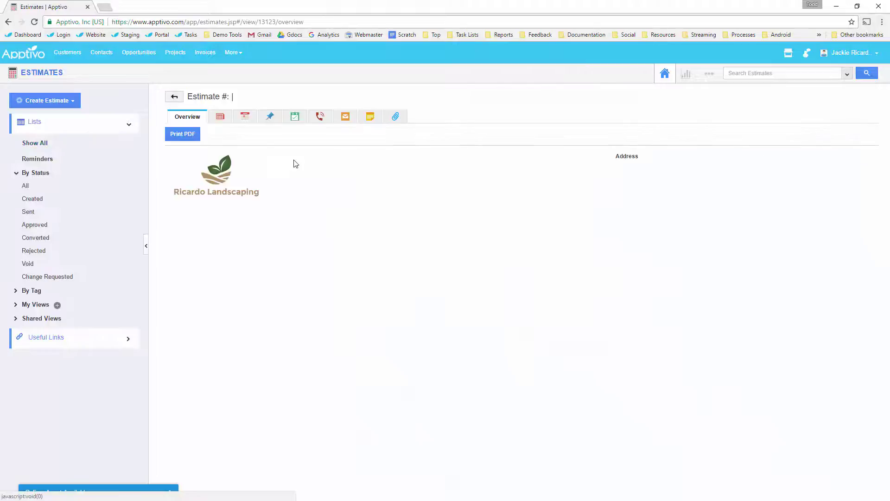
Step: Generate the estimate PDF and open the downloaded 1_Estimates (1).pdf in a browser tab
{"action": "left_click", "coordinate": [183, 134]}
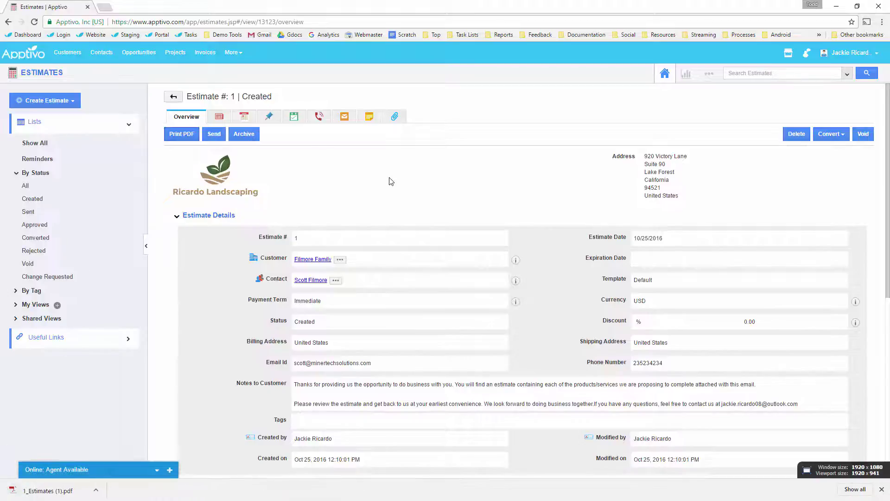
{"action": "left_click", "coordinate": [29, 494]}
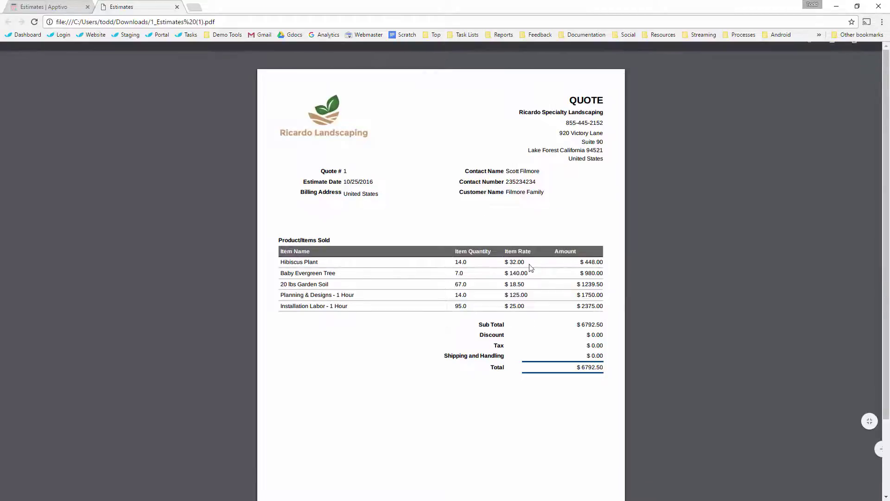
{"action": "scroll", "coordinate": [389, 154], "scroll_direction": "down", "scroll_amount": 1}
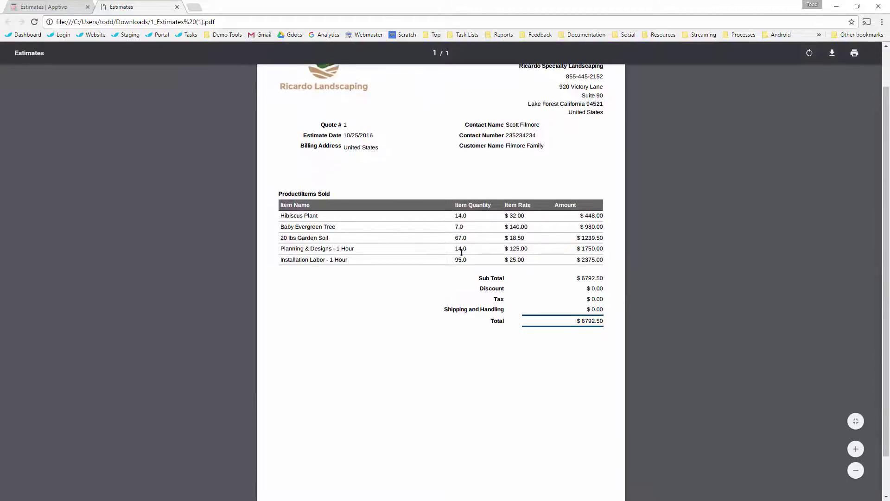
{"action": "scroll", "coordinate": [462, 244], "scroll_direction": "down", "scroll_amount": 1}
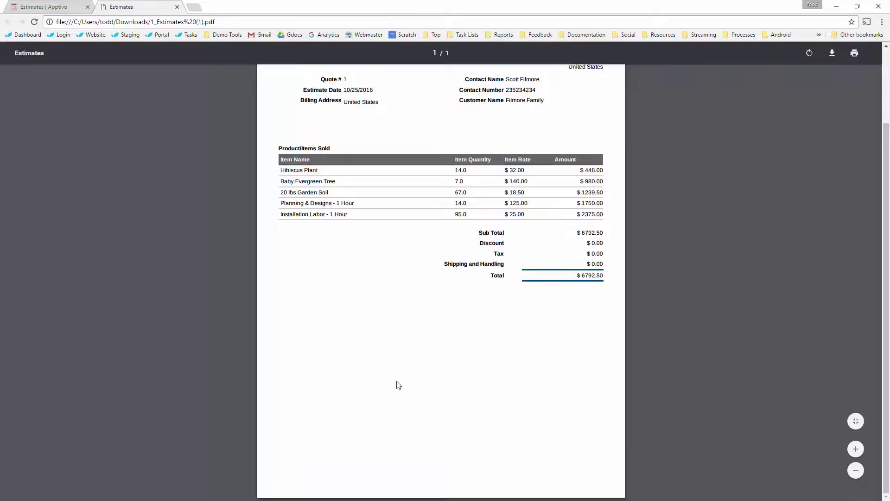
{"action": "scroll", "coordinate": [430, 393], "scroll_direction": "up", "scroll_amount": 2}
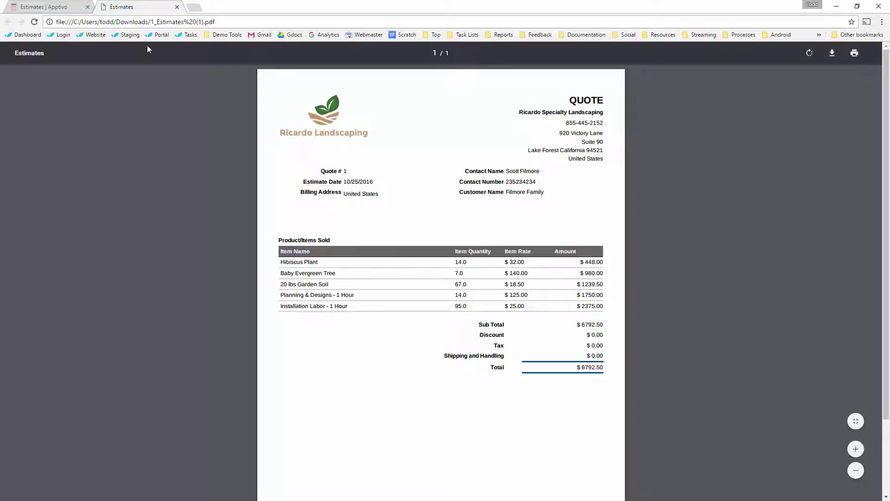
Step: Back on the Apptivo estimate, start the estimate email and close it so it stays a draft
{"action": "left_click", "coordinate": [51, 6]}
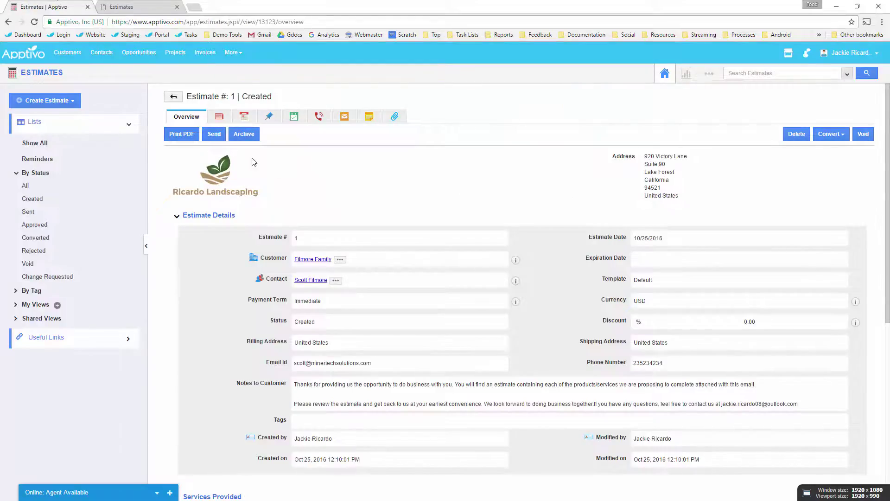
{"action": "left_click", "coordinate": [215, 134]}
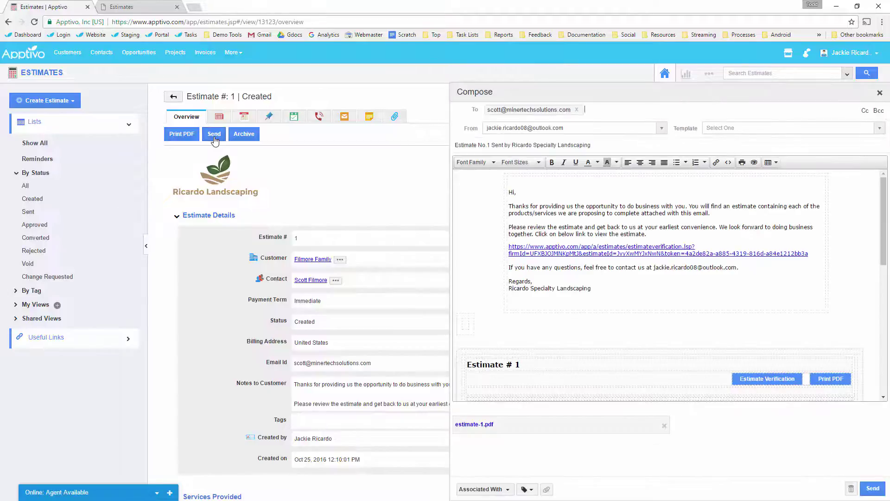
{"action": "left_click", "coordinate": [880, 93]}
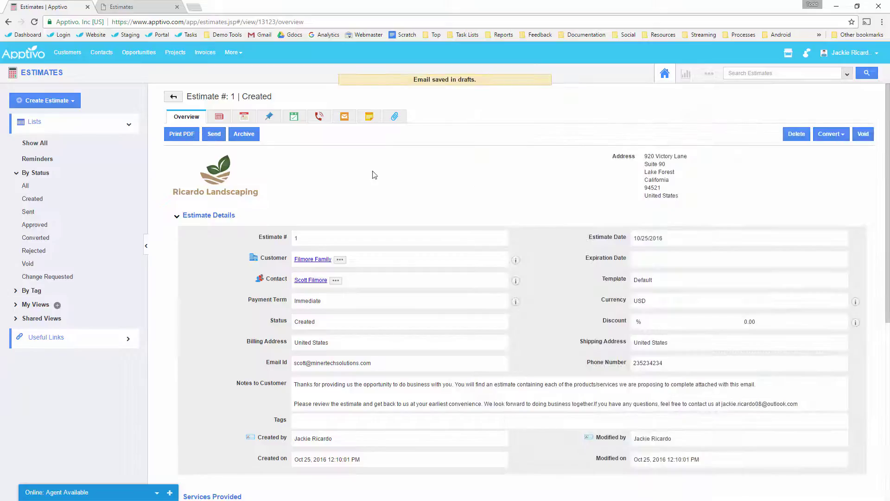
{"action": "scroll", "coordinate": [375, 175], "scroll_direction": "down", "scroll_amount": 4}
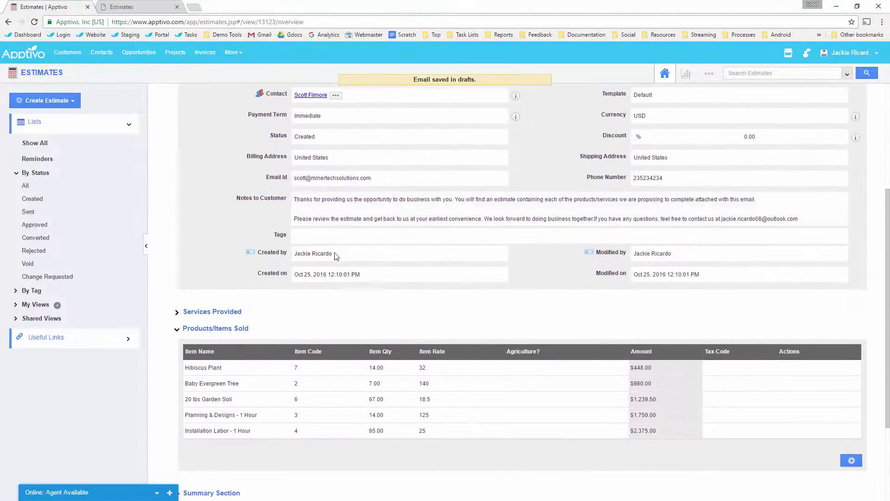
{"action": "scroll", "coordinate": [337, 254], "scroll_direction": "down", "scroll_amount": 2}
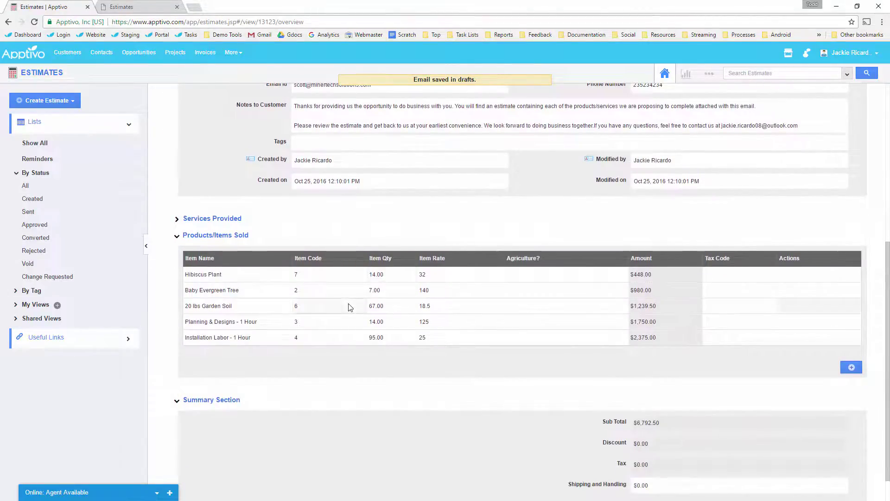
{"action": "scroll", "coordinate": [349, 308], "scroll_direction": "down", "scroll_amount": 1}
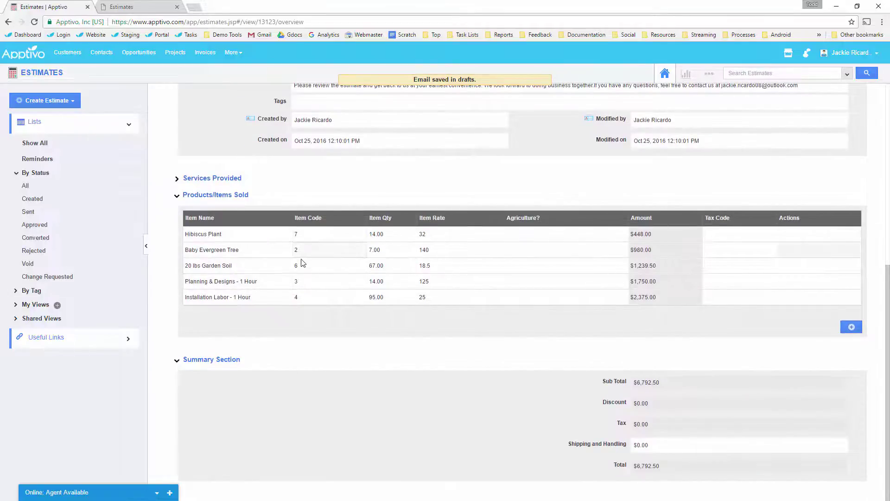
{"action": "scroll", "coordinate": [232, 152], "scroll_direction": "up", "scroll_amount": 7}
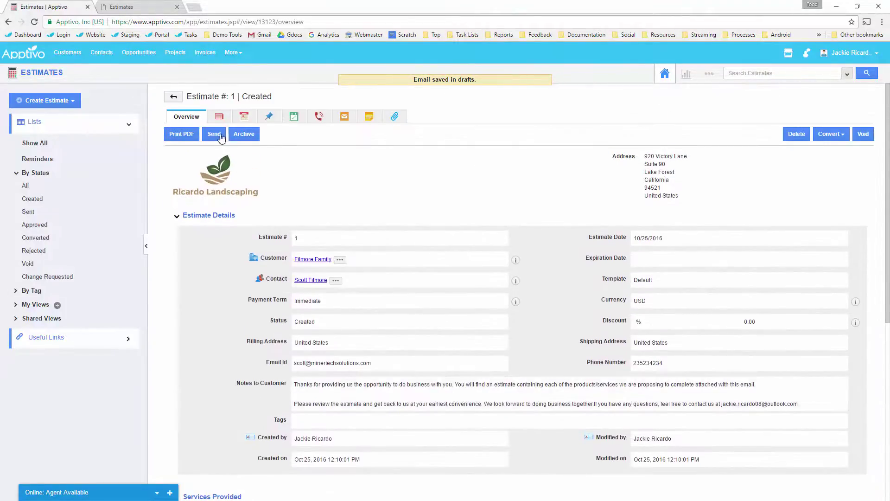
Step: Start the estimate email again and review the template choices and message body
{"action": "left_click", "coordinate": [214, 134]}
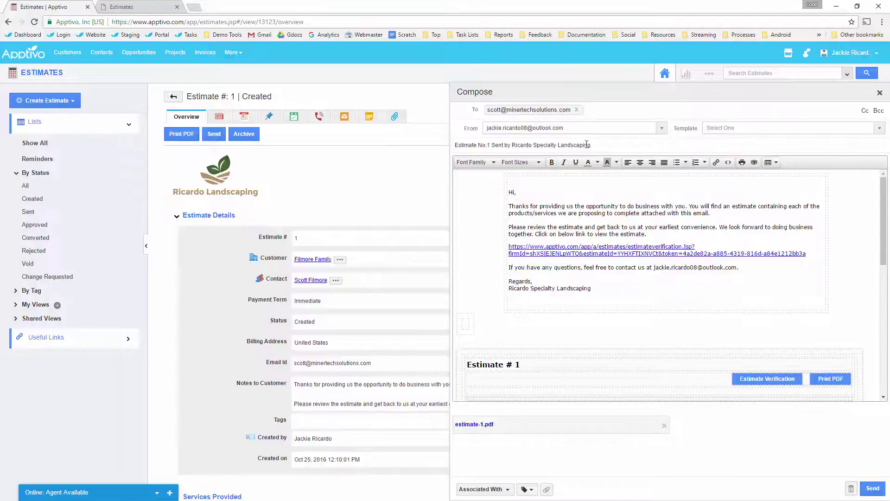
{"action": "left_click", "coordinate": [748, 129]}
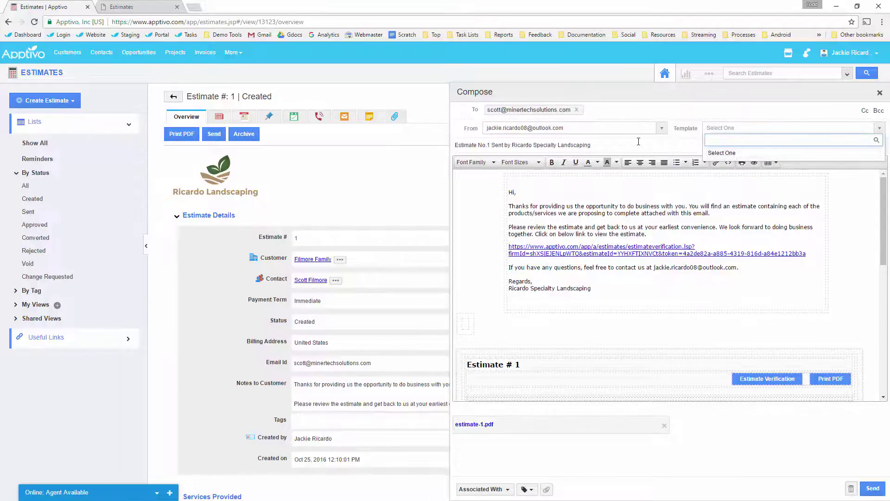
{"action": "left_click", "coordinate": [723, 154]}
{"action": "left_click", "coordinate": [532, 191]}
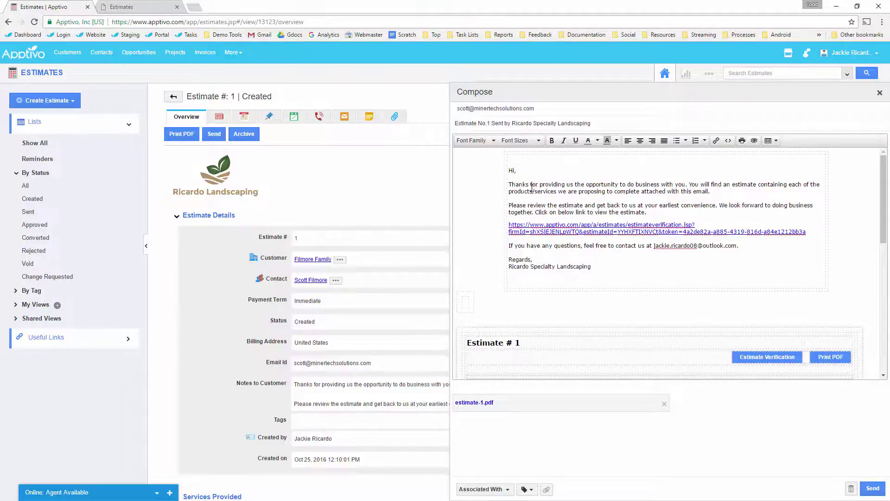
{"action": "scroll", "coordinate": [531, 188], "scroll_direction": "down", "scroll_amount": 5}
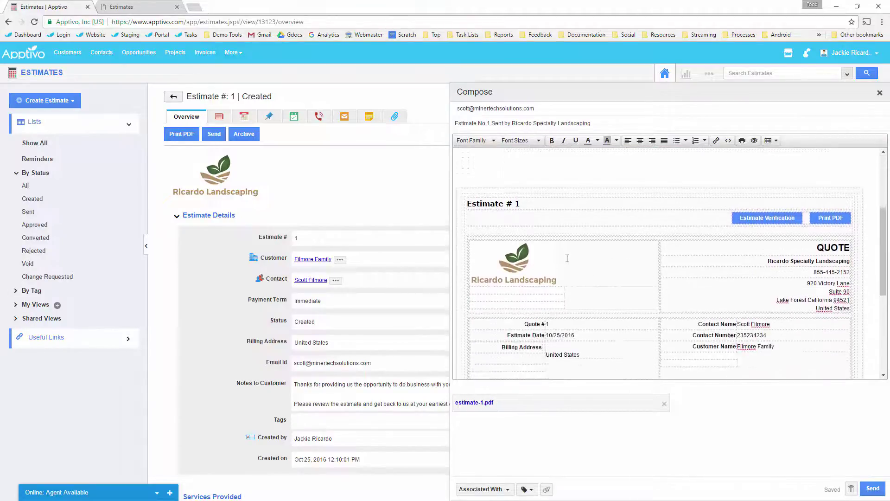
{"action": "scroll", "coordinate": [570, 254], "scroll_direction": "down", "scroll_amount": 1}
{"action": "scroll", "coordinate": [581, 245], "scroll_direction": "down", "scroll_amount": 3}
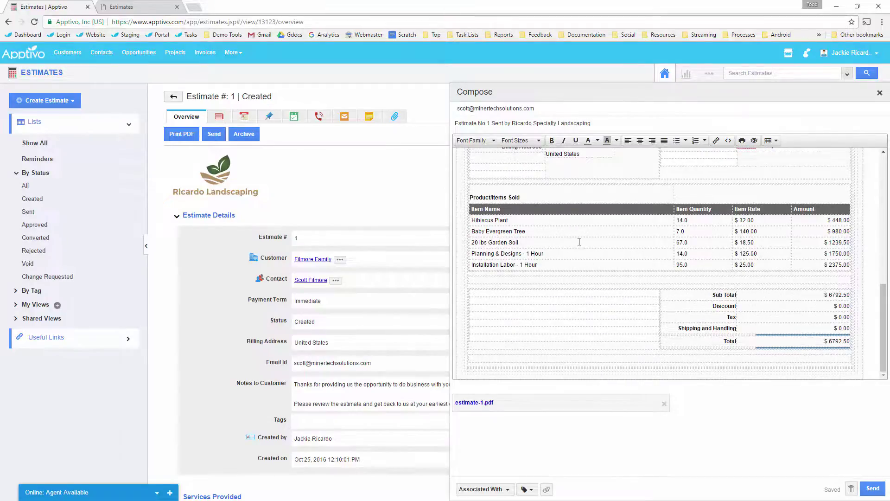
{"action": "scroll", "coordinate": [567, 270], "scroll_direction": "up", "scroll_amount": 8}
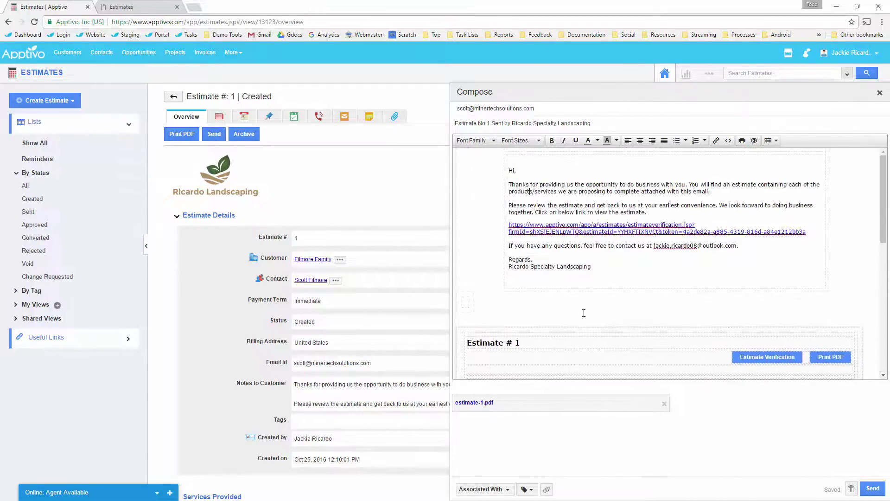
Step: Copy the estimate verification link from the email and load it in a new tab
{"action": "triple_click", "coordinate": [563, 230]}
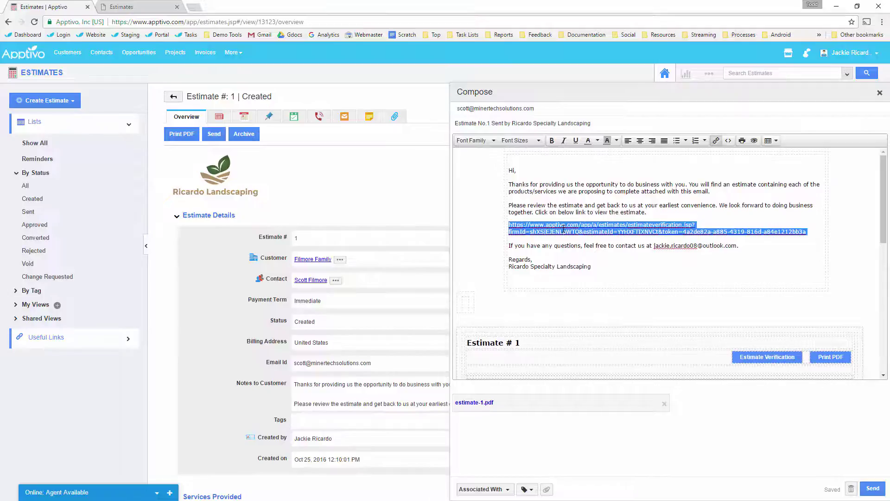
{"action": "key", "text": "ctrl+c"}
{"action": "left_click", "coordinate": [194, 6]}
{"action": "key", "text": "ctrl+v"}
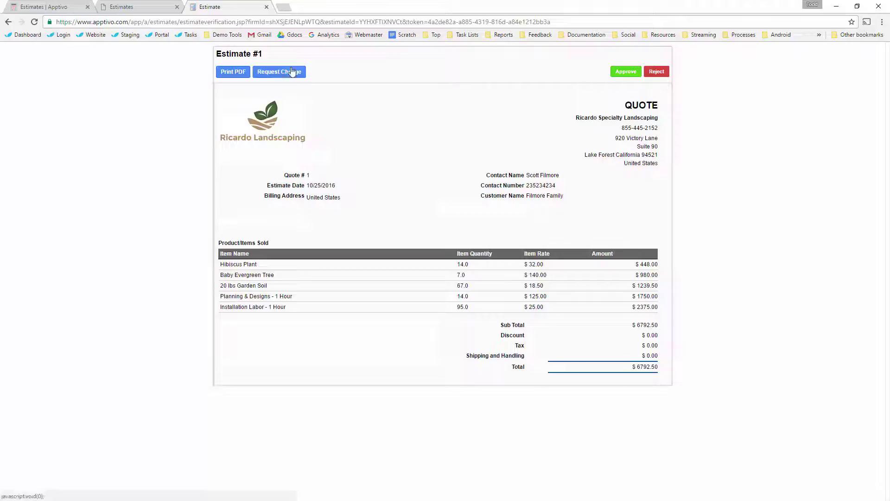
Step: On the customer's estimate page, download estimate-1.pdf, open the Request Change form, then return to the quote PDF
{"action": "left_click", "coordinate": [232, 72]}
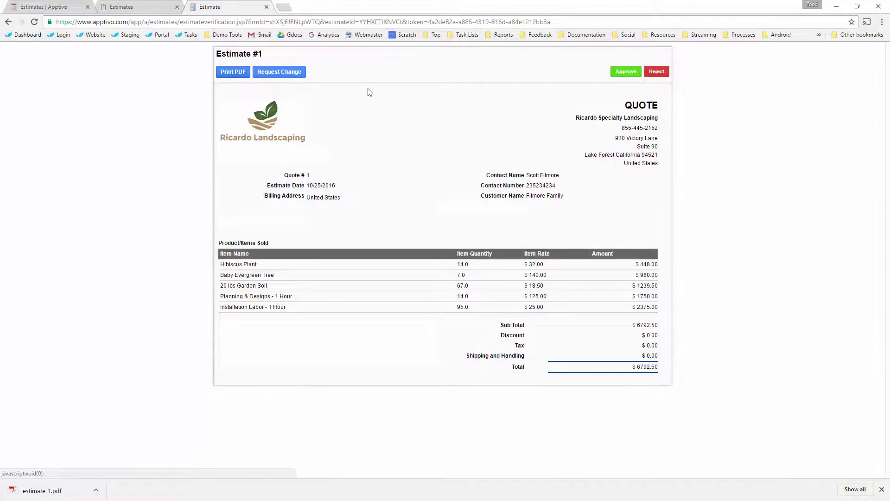
{"action": "left_click", "coordinate": [281, 74]}
{"action": "left_click", "coordinate": [362, 124]}
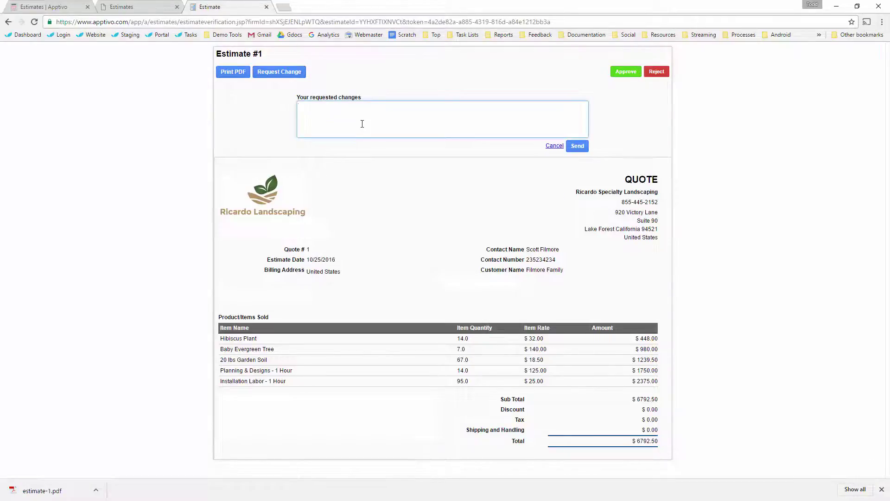
{"action": "left_click", "coordinate": [628, 78]}
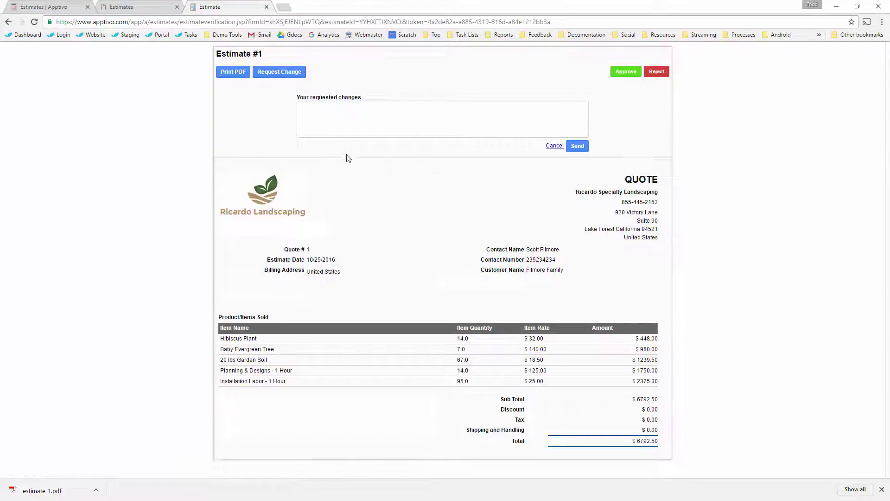
{"action": "left_click", "coordinate": [164, 7]}
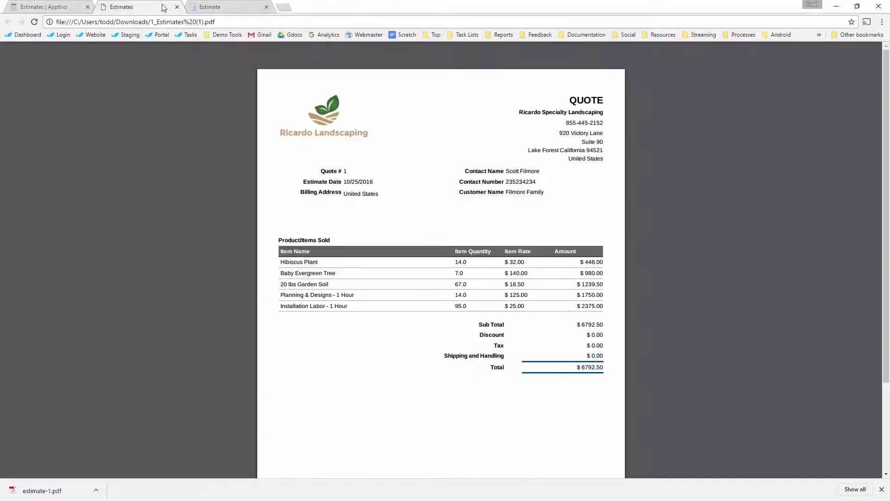
Step: Close the PDF and customer-view tabs and the download bar, keeping the estimate email as a draft
{"action": "left_click", "coordinate": [177, 6]}
{"action": "left_click", "coordinate": [177, 7]}
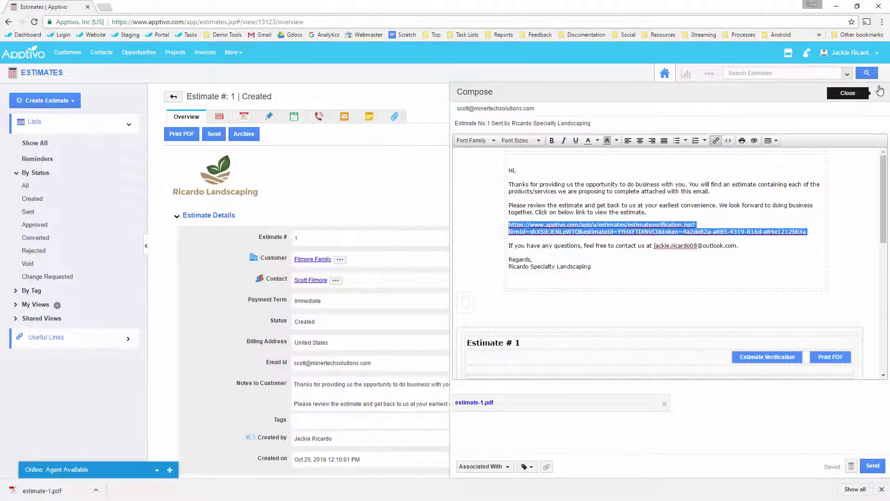
{"action": "left_click", "coordinate": [882, 489]}
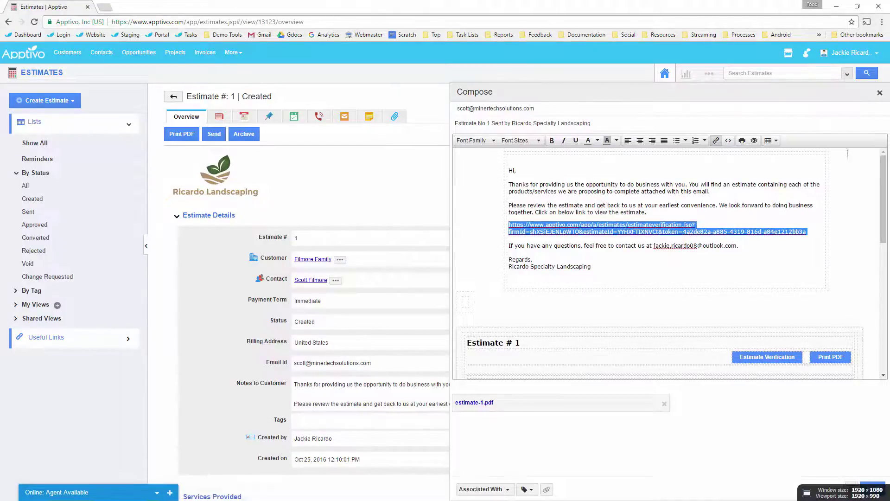
{"action": "left_click", "coordinate": [880, 93]}
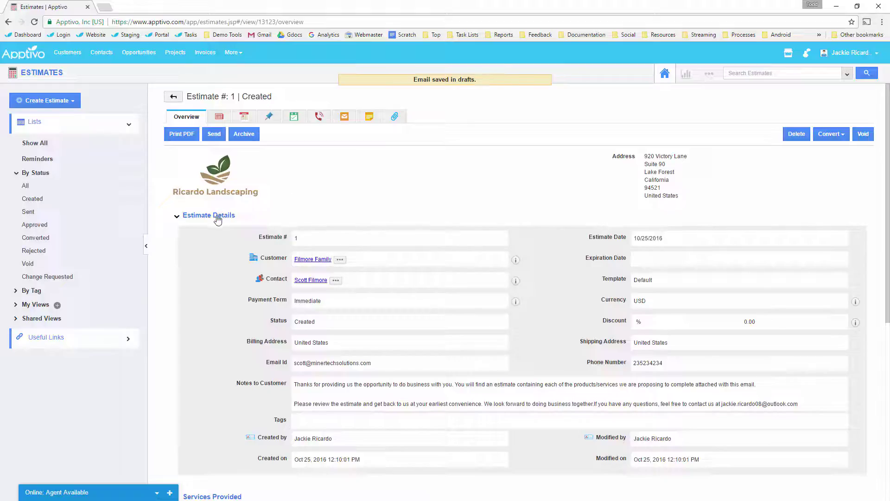
Step: Open Estimates settings and show Print/Web Layouts under Customize App, expanding the Email group
{"action": "left_click", "coordinate": [709, 74]}
{"action": "left_click", "coordinate": [691, 104]}
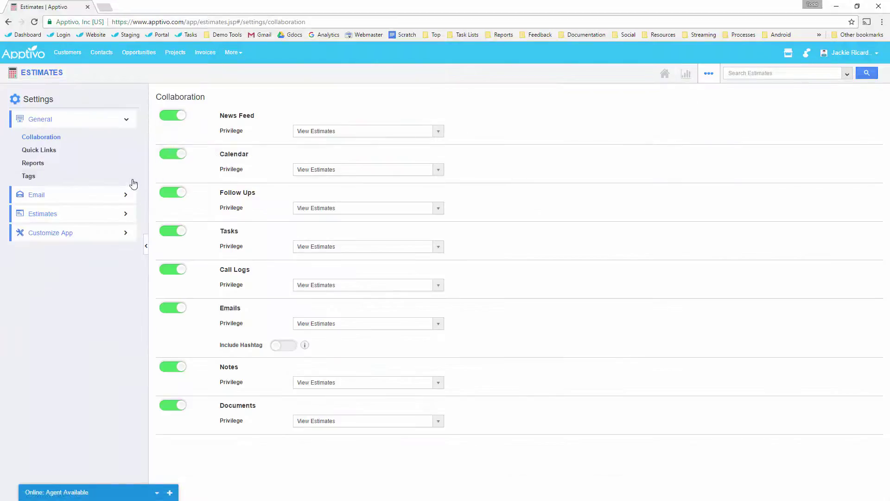
{"action": "left_click", "coordinate": [82, 238]}
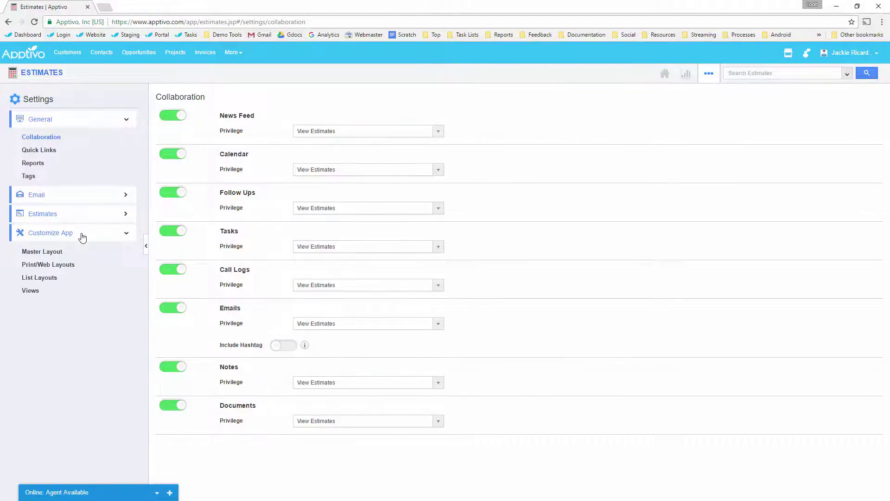
{"action": "left_click", "coordinate": [52, 266]}
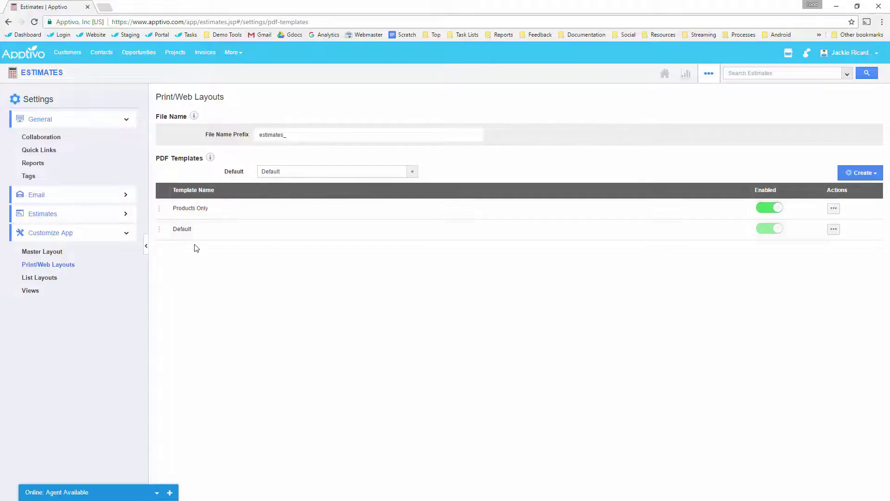
{"action": "left_click", "coordinate": [104, 199]}
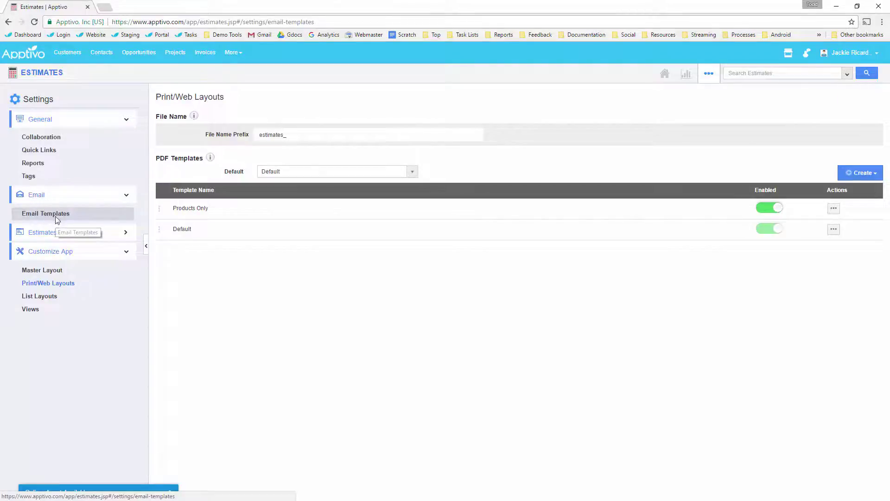
Step: Create a new email template that opens with 'Dear' followed by the estimate's Contact attribute
{"action": "left_click", "coordinate": [57, 218]}
{"action": "left_click", "coordinate": [854, 99]}
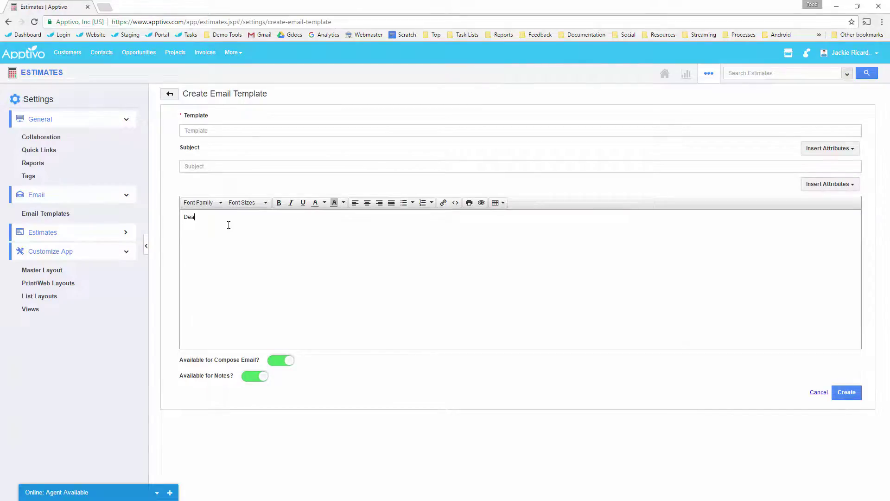
{"action": "left_click", "coordinate": [816, 188]}
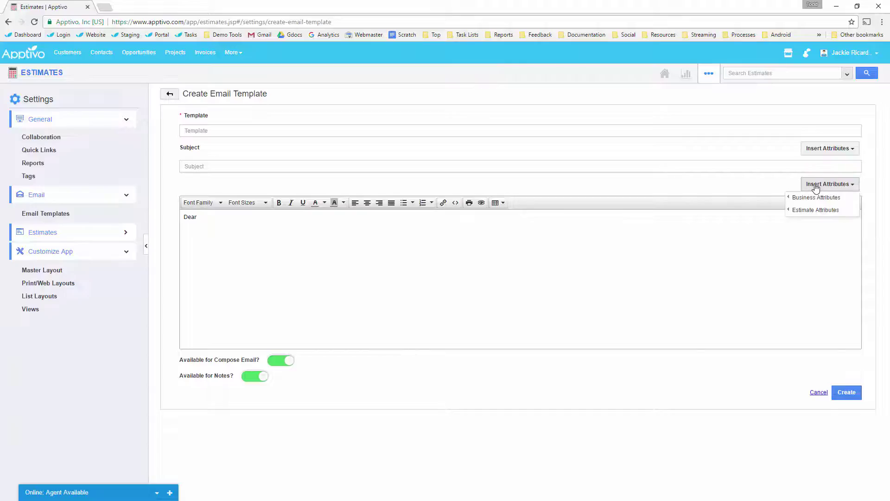
{"action": "mouse_move", "coordinate": [817, 211]}
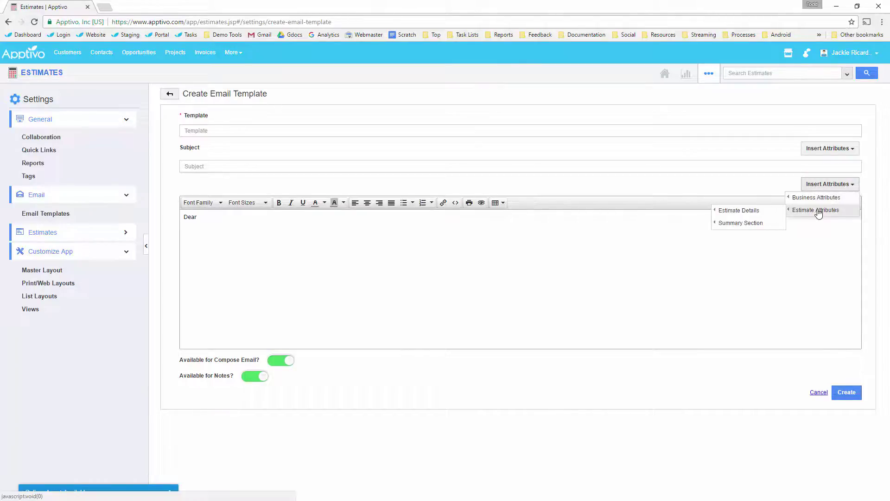
{"action": "mouse_move", "coordinate": [751, 211]}
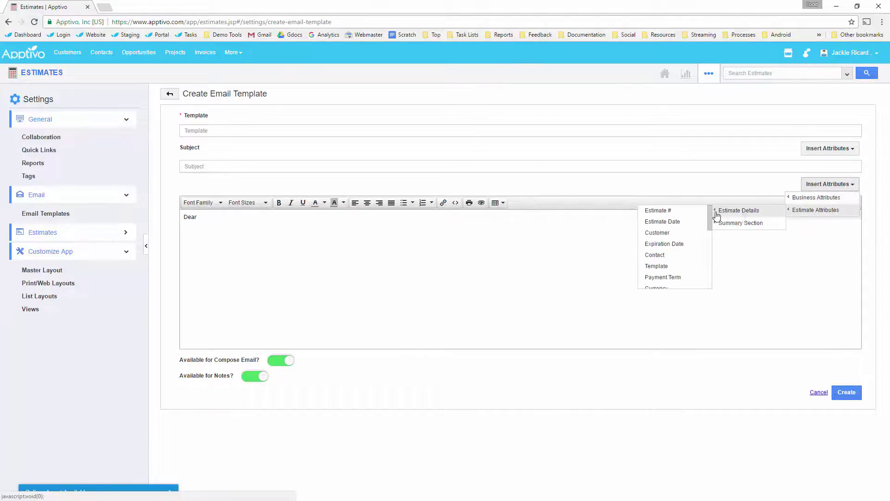
{"action": "left_click", "coordinate": [662, 255]}
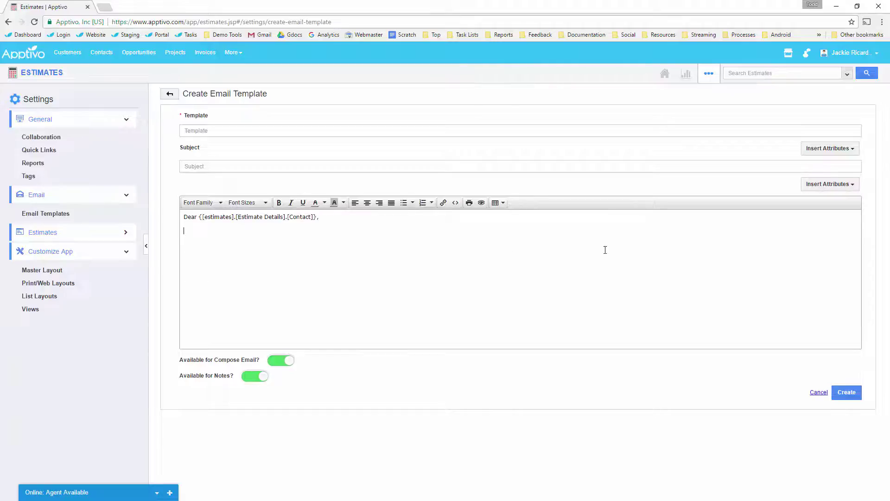
Step: Add a line stating the estimate came to the Summary Section Total attribute
{"action": "left_click", "coordinate": [829, 185]}
{"action": "mouse_move", "coordinate": [808, 218]}
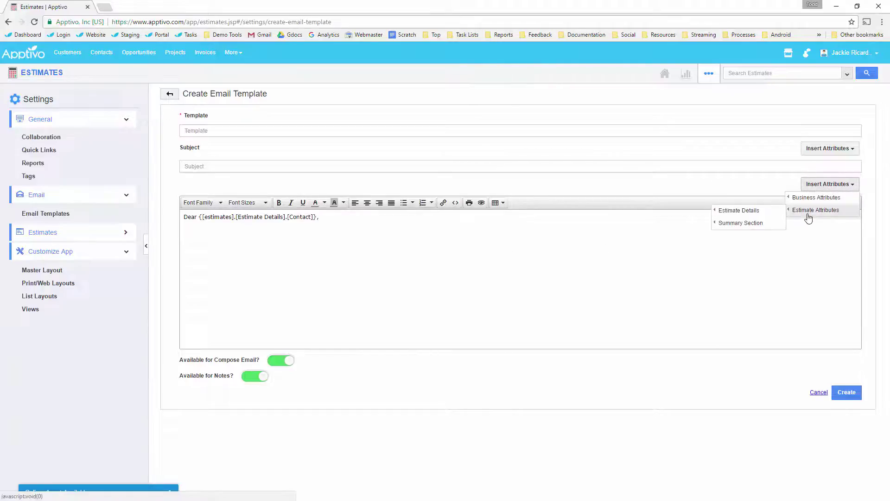
{"action": "mouse_move", "coordinate": [745, 223]}
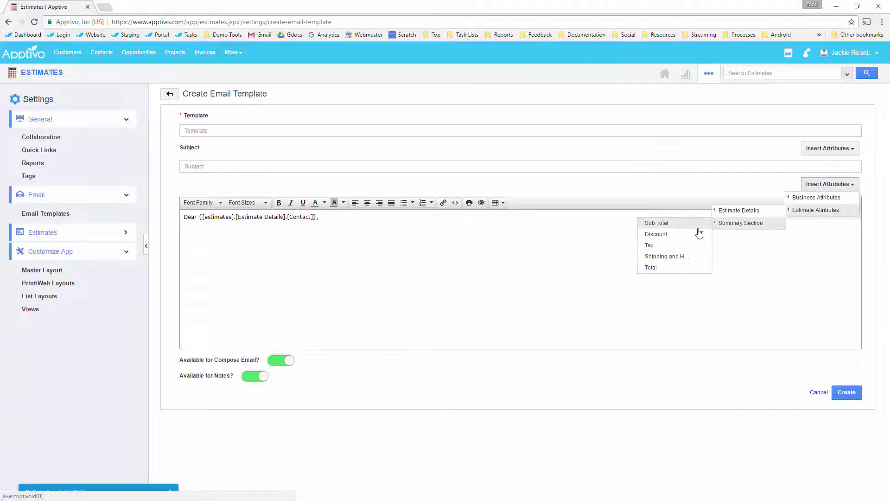
{"action": "left_click", "coordinate": [315, 236]}
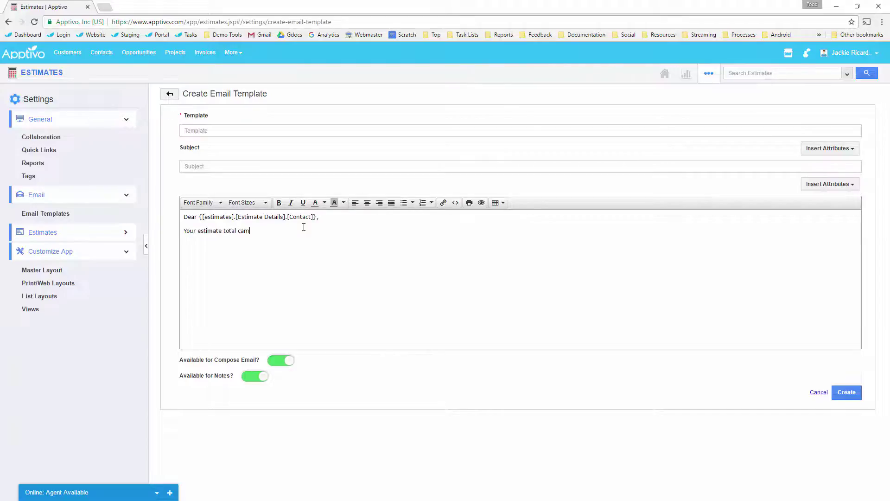
{"action": "left_click", "coordinate": [812, 192]}
{"action": "mouse_move", "coordinate": [808, 209]}
{"action": "mouse_move", "coordinate": [759, 227]}
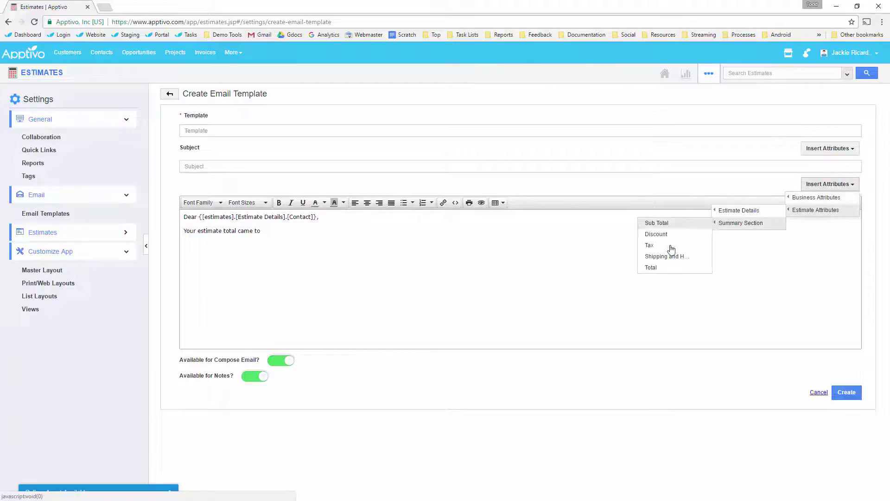
{"action": "left_click", "coordinate": [660, 268]}
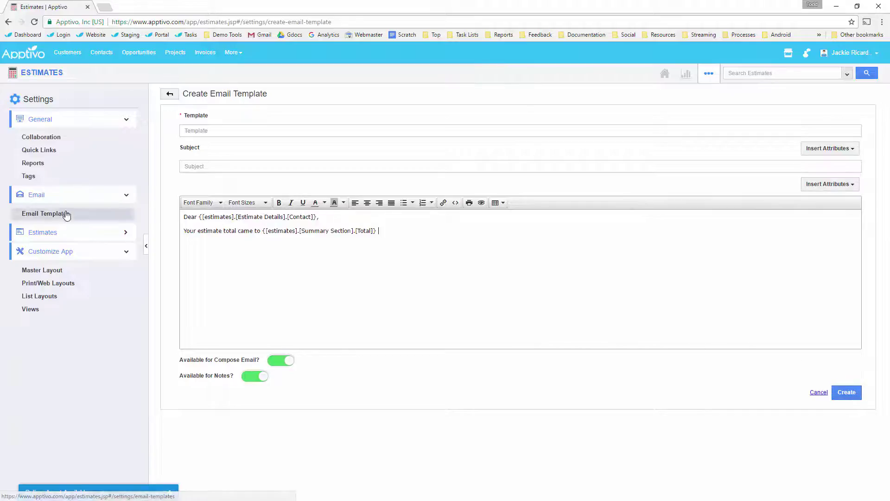
{"action": "left_click", "coordinate": [39, 287]}
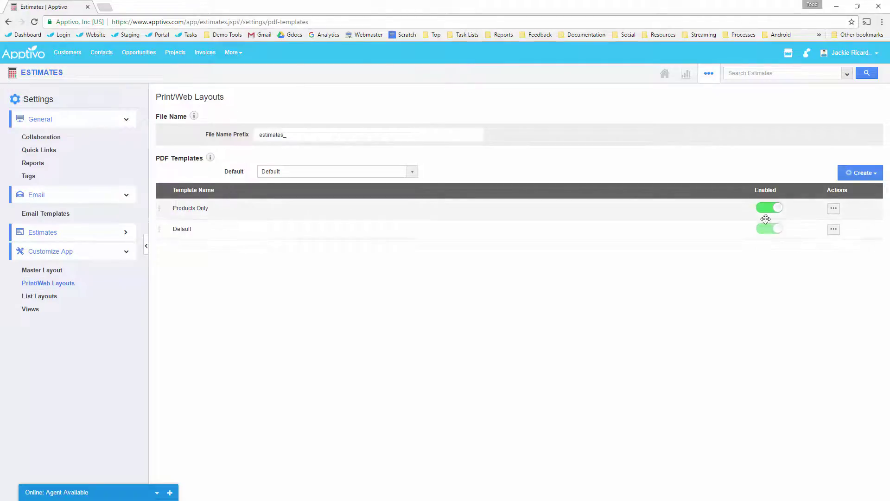
Step: Open the Default PDF template in the editor, move the empty placeholder lower, and select Estimate Date
{"action": "left_click", "coordinate": [834, 231]}
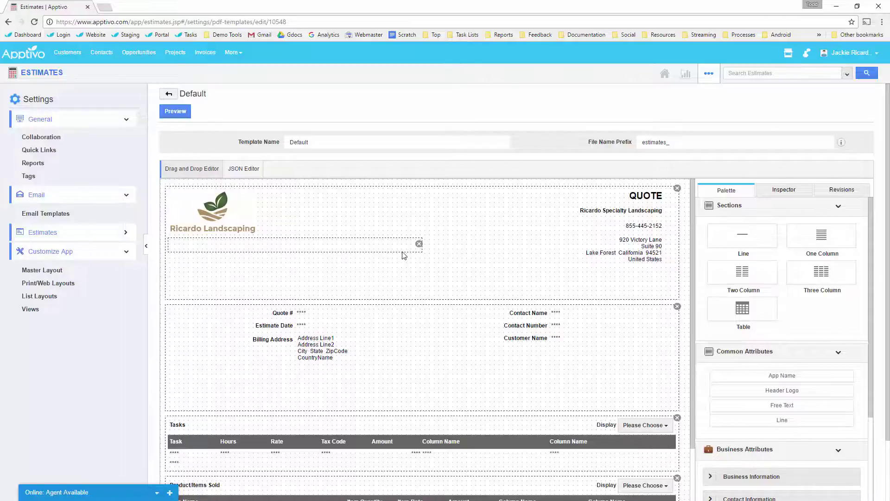
{"action": "left_click_drag", "start_coordinate": [407, 242], "coordinate": [283, 278]}
{"action": "scroll", "coordinate": [324, 278], "scroll_direction": "down", "scroll_amount": 1}
{"action": "left_click", "coordinate": [283, 279]}
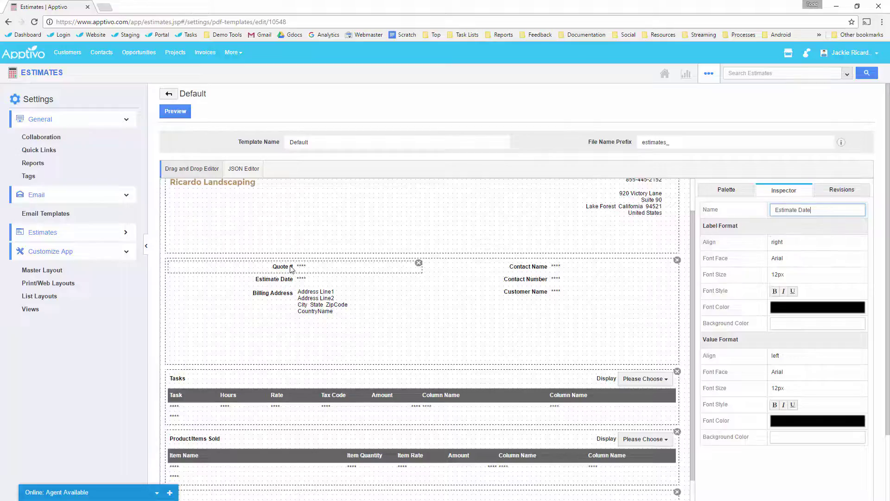
Step: Rename the Estimate Date label to 'Quote Date' and check the template's Revisions list
{"action": "scroll", "coordinate": [288, 272], "scroll_direction": "up", "scroll_amount": 2}
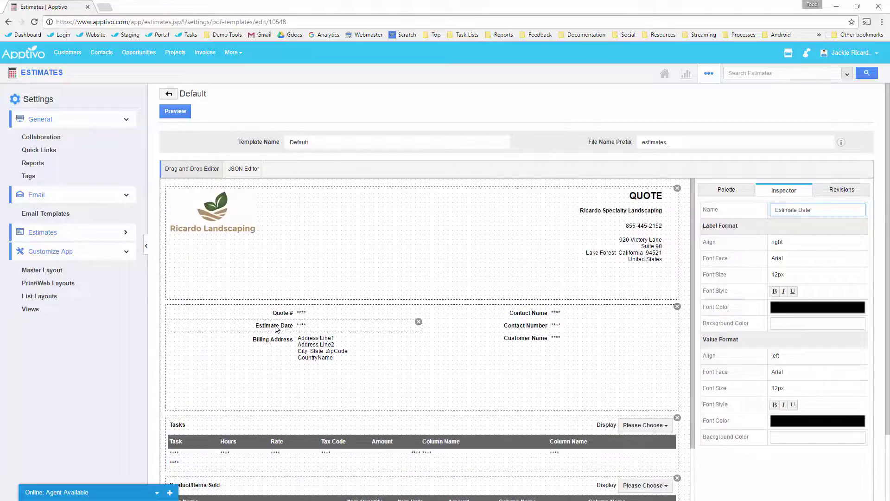
{"action": "double_click", "coordinate": [795, 211]}
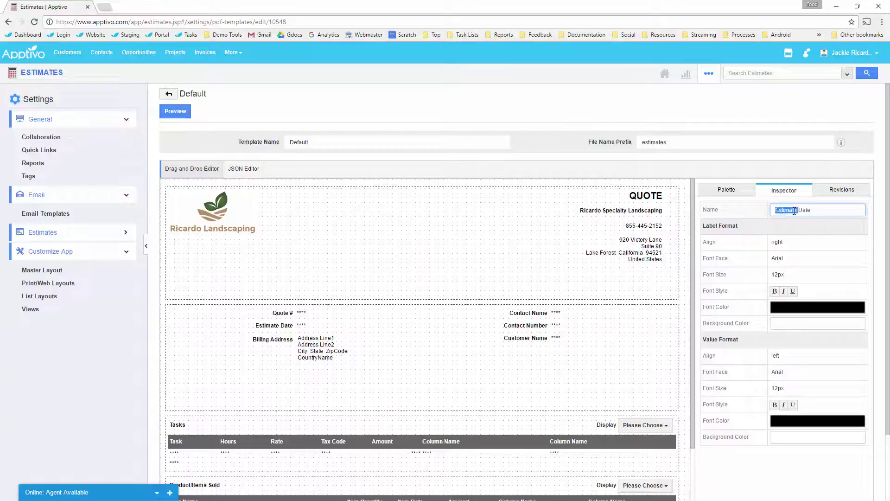
{"action": "type", "text": "Quote"}
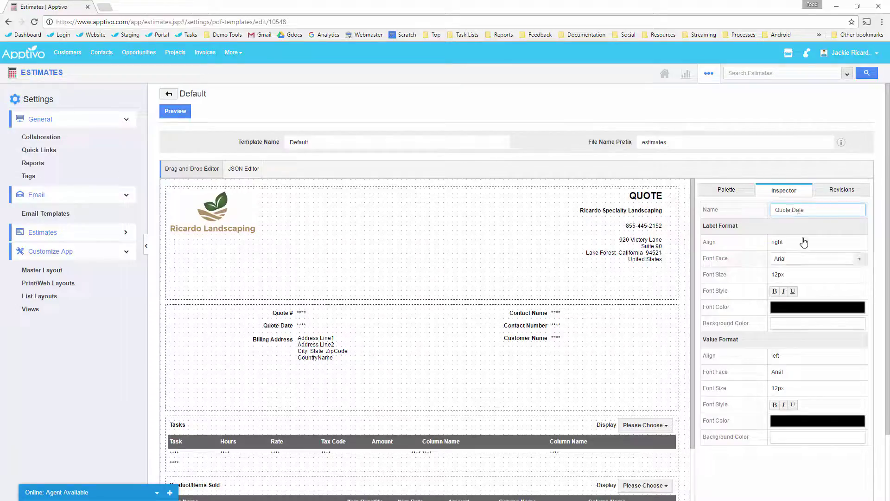
{"action": "left_click", "coordinate": [592, 170]}
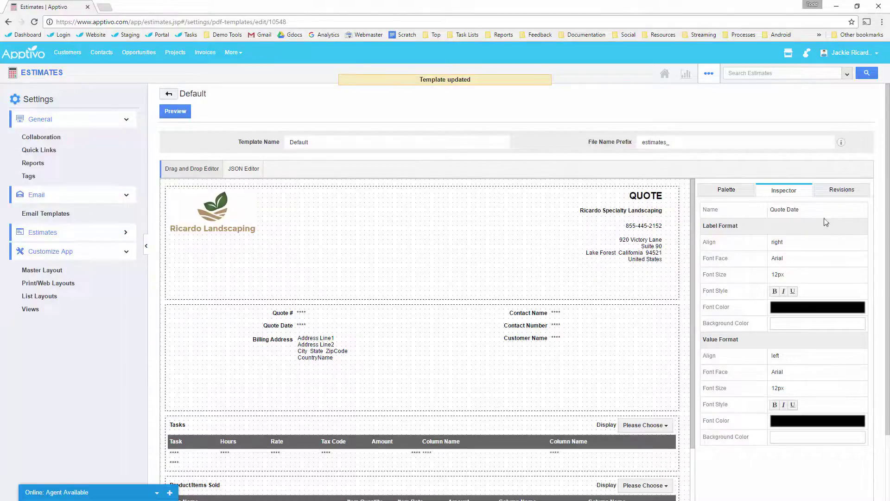
{"action": "left_click", "coordinate": [841, 191]}
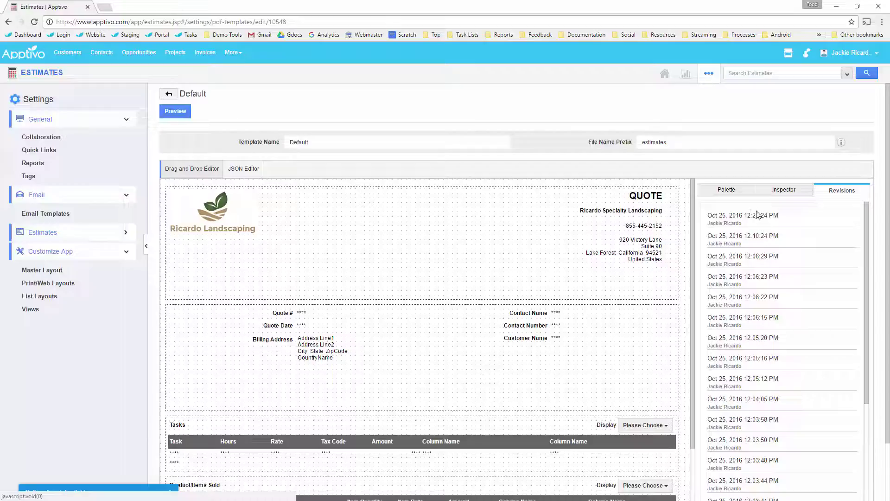
Step: Browse the Palette's sections and attributes, inspecting Customer Name and dragging a palette item onto the quote
{"action": "left_click", "coordinate": [734, 194]}
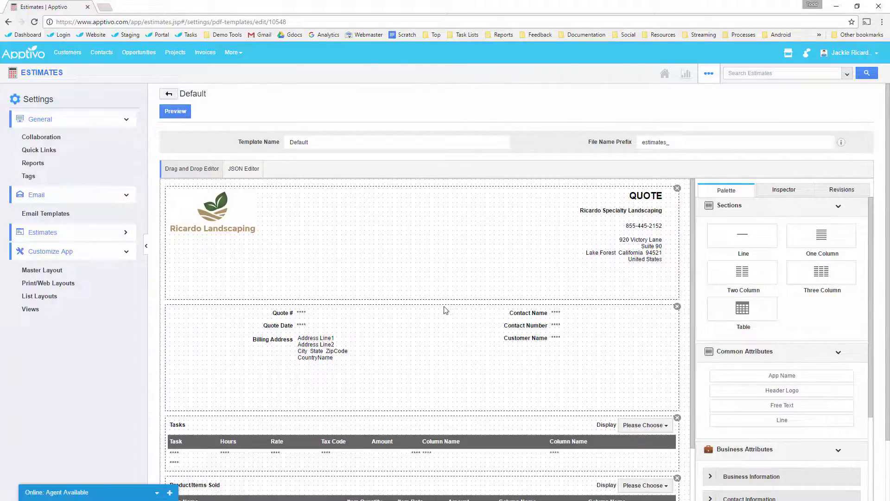
{"action": "scroll", "coordinate": [483, 285], "scroll_direction": "down", "scroll_amount": 1}
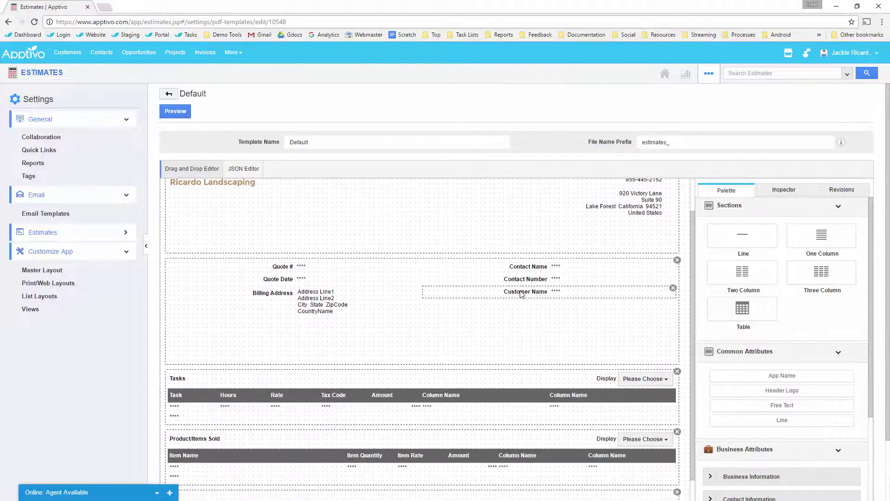
{"action": "left_click", "coordinate": [521, 294]}
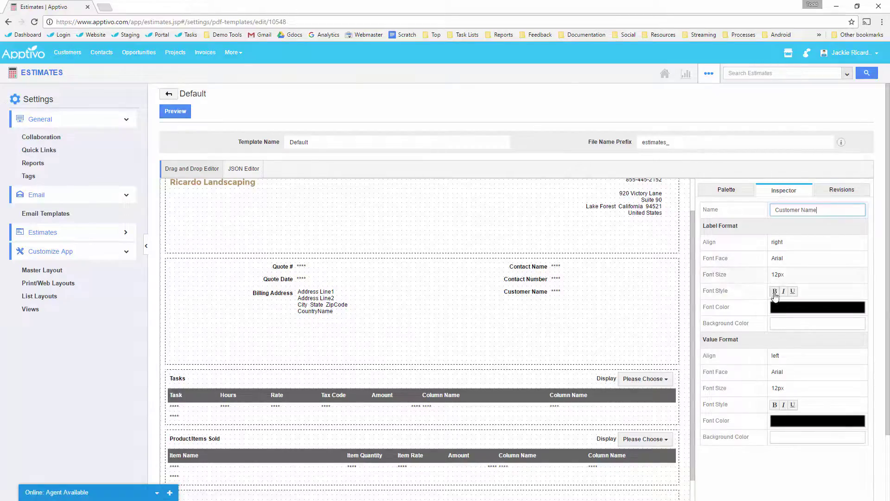
{"action": "left_click", "coordinate": [726, 189]}
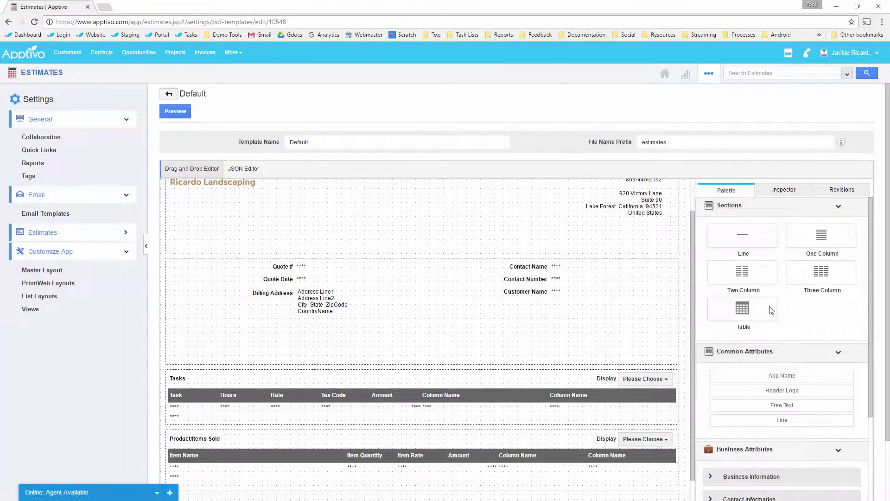
{"action": "scroll", "coordinate": [782, 355], "scroll_direction": "down", "scroll_amount": 2}
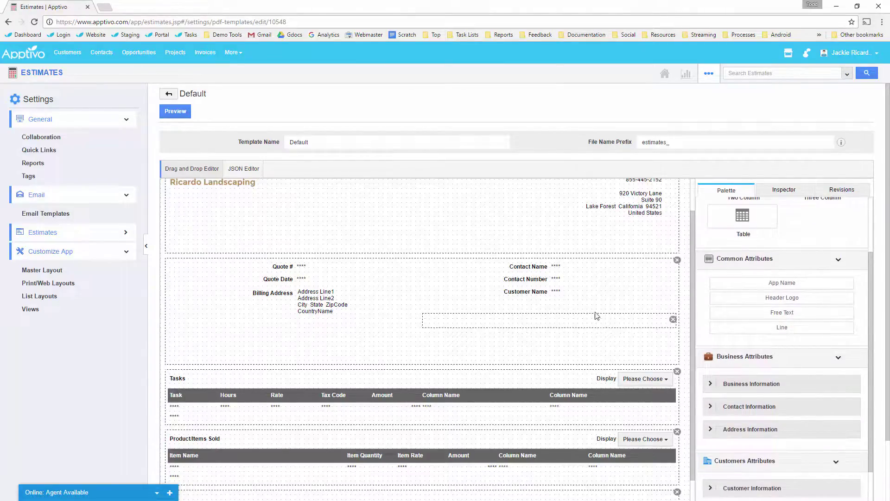
{"action": "scroll", "coordinate": [562, 319], "scroll_direction": "up", "scroll_amount": 1}
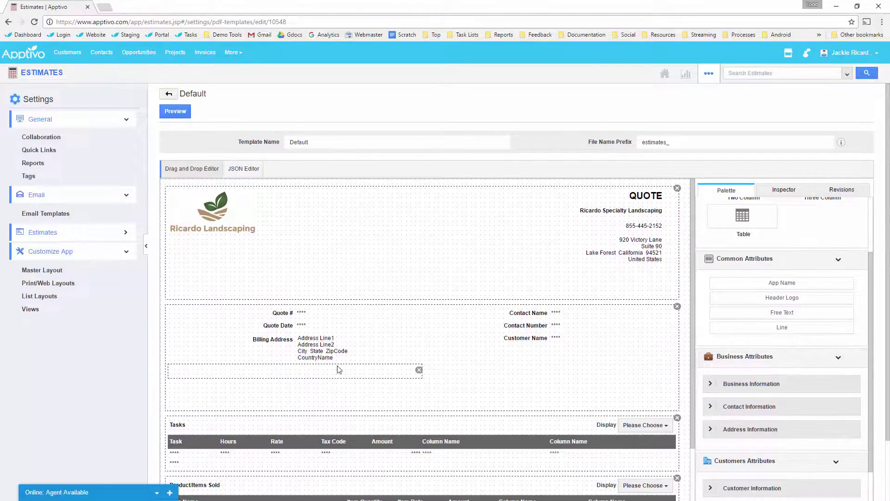
{"action": "scroll", "coordinate": [336, 362], "scroll_direction": "down", "scroll_amount": 1}
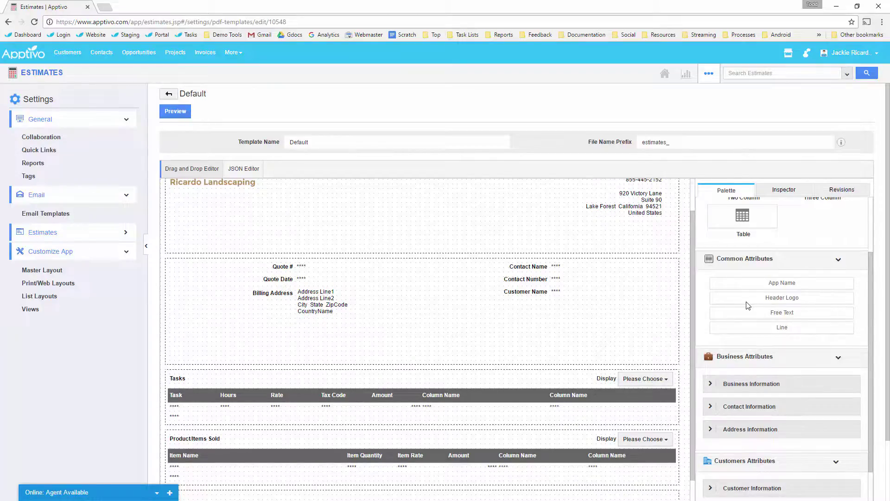
{"action": "left_click_drag", "start_coordinate": [759, 303], "coordinate": [363, 339]}
{"action": "scroll", "coordinate": [784, 275], "scroll_direction": "up", "scroll_amount": 2}
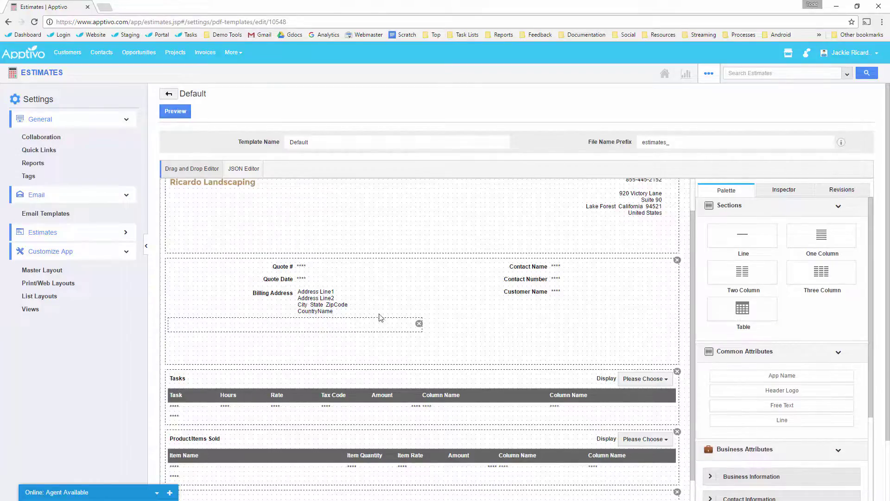
Step: Insert an empty One Column section on the canvas just above the Tasks table
{"action": "left_click_drag", "start_coordinate": [831, 242], "coordinate": [380, 377]}
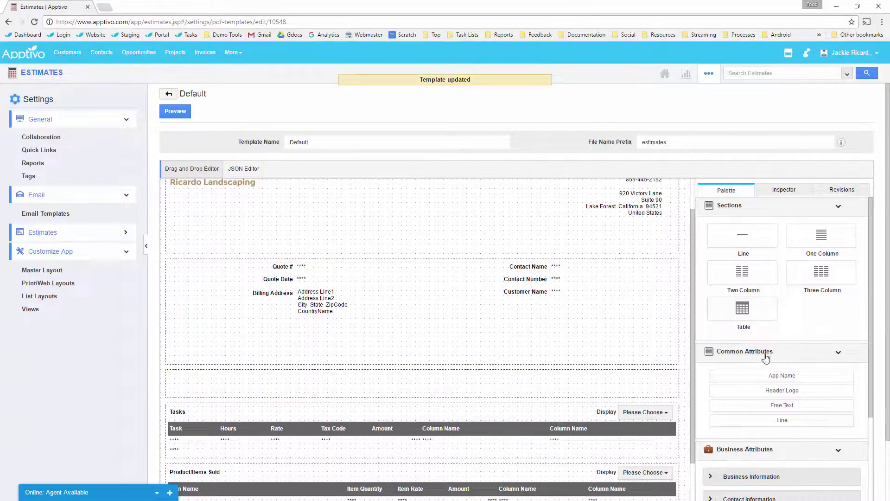
{"action": "scroll", "coordinate": [766, 358], "scroll_direction": "down", "scroll_amount": 2}
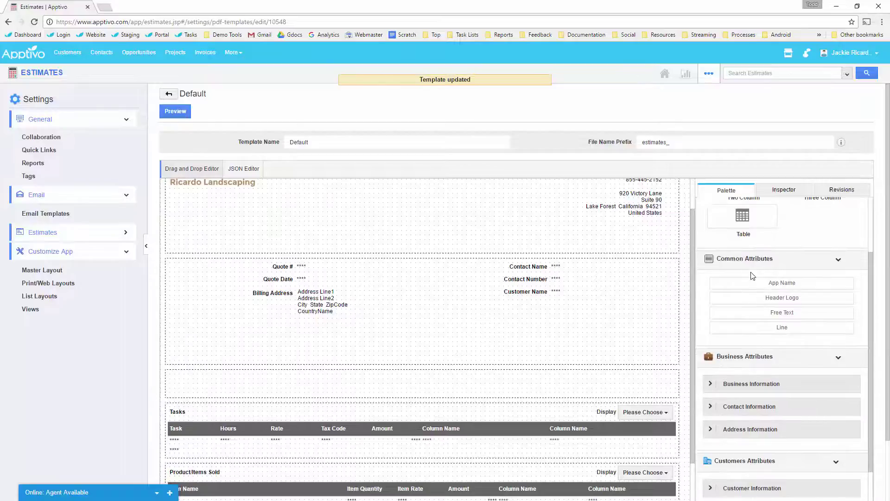
{"action": "scroll", "coordinate": [756, 273], "scroll_direction": "down", "scroll_amount": 1}
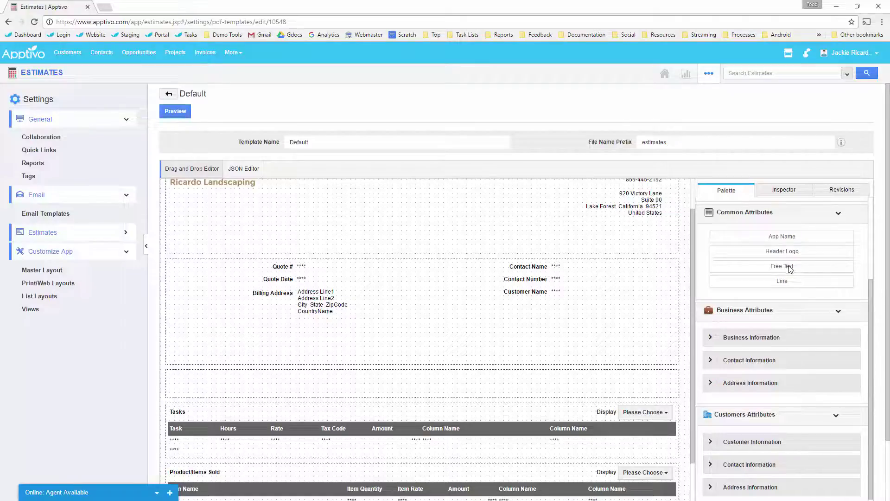
{"action": "scroll", "coordinate": [785, 273], "scroll_direction": "down", "scroll_amount": 2}
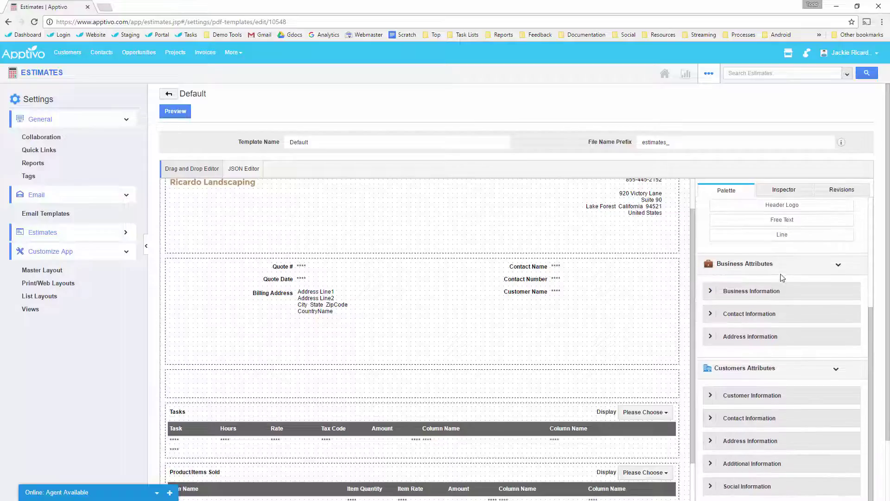
Step: Expand the palette's Business and Customer Information groups and their contact fields
{"action": "left_click", "coordinate": [717, 246]}
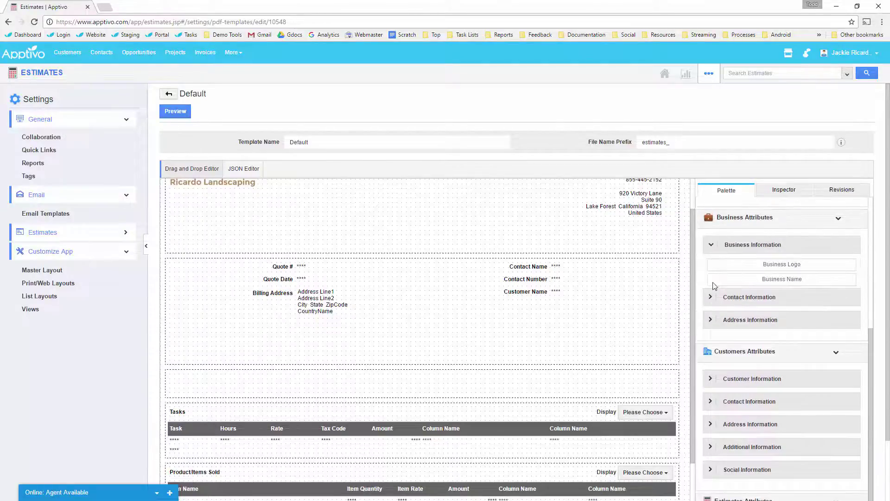
{"action": "left_click", "coordinate": [713, 295]}
{"action": "scroll", "coordinate": [714, 295], "scroll_direction": "down", "scroll_amount": 1}
{"action": "scroll", "coordinate": [715, 295], "scroll_direction": "down", "scroll_amount": 3}
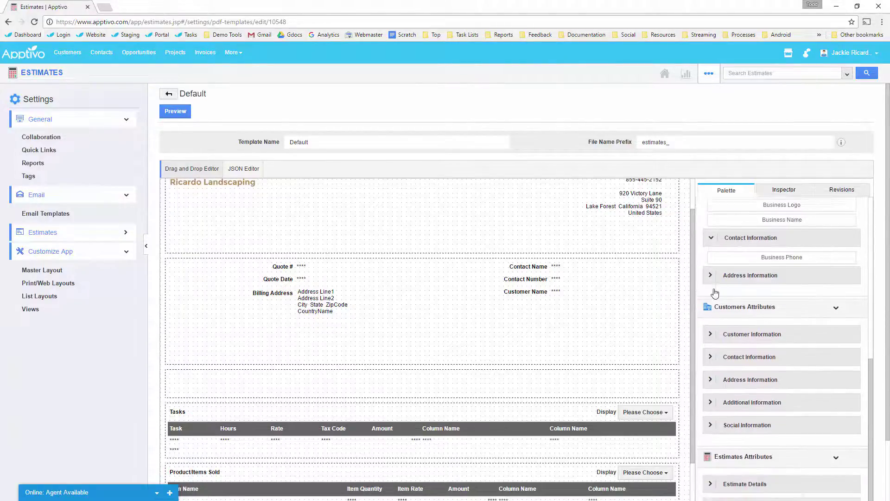
{"action": "scroll", "coordinate": [735, 264], "scroll_direction": "down", "scroll_amount": 1}
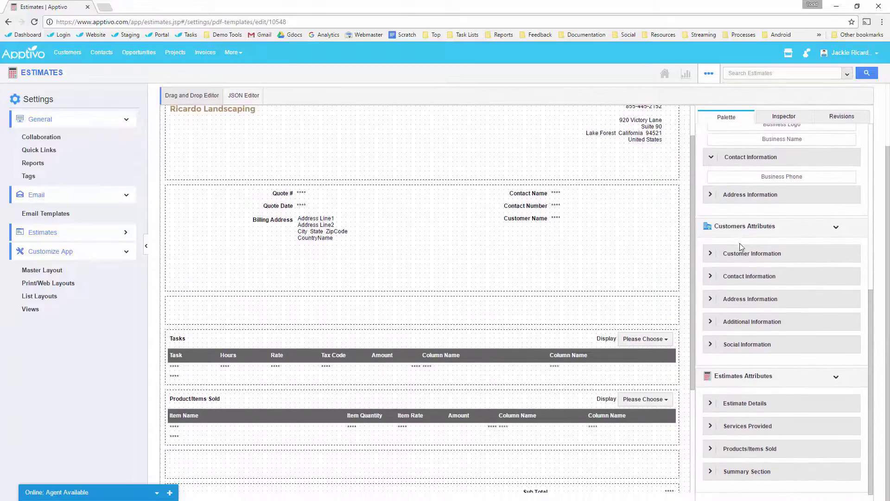
{"action": "left_click", "coordinate": [714, 259]}
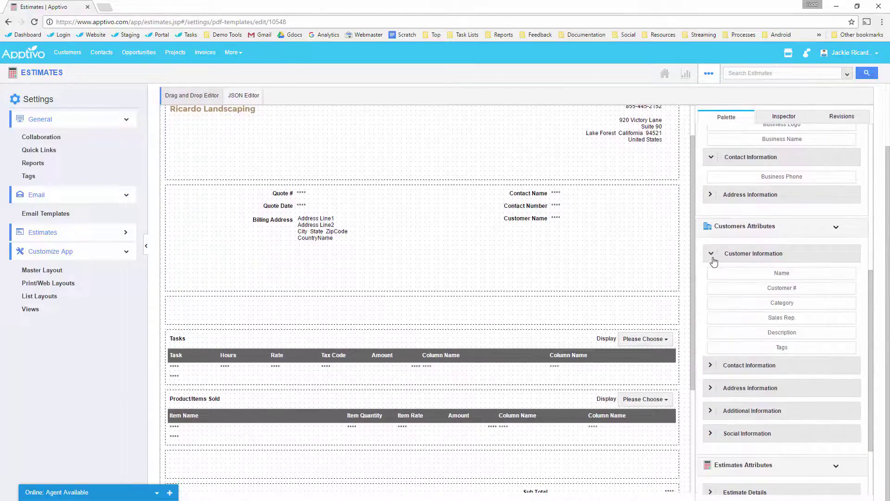
{"action": "left_click", "coordinate": [712, 365]}
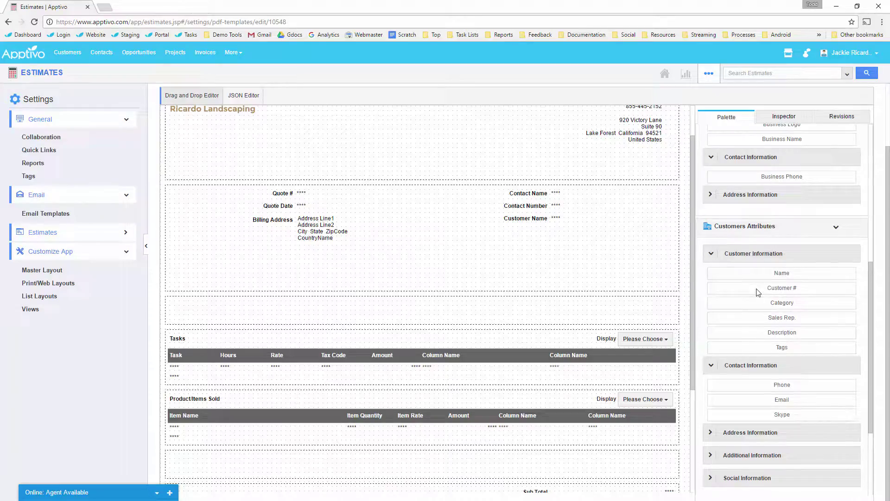
{"action": "scroll", "coordinate": [786, 310], "scroll_direction": "down", "scroll_amount": 1}
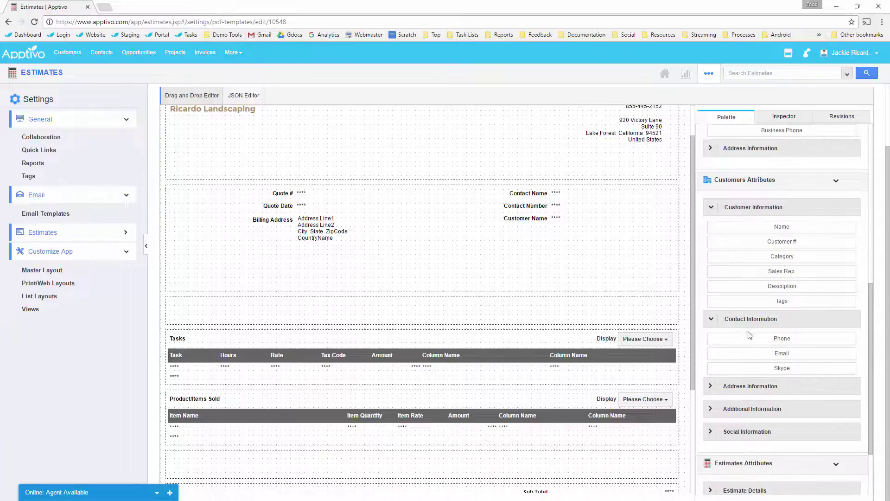
{"action": "scroll", "coordinate": [747, 356], "scroll_direction": "down", "scroll_amount": 2}
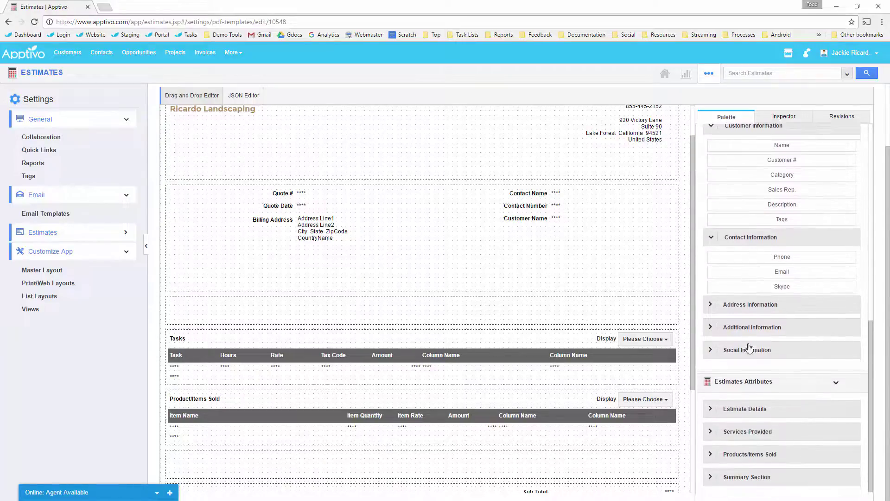
Step: Drag Notes to Customer from Estimate Details into the new section
{"action": "left_click", "coordinate": [714, 410]}
{"action": "scroll", "coordinate": [750, 354], "scroll_direction": "down", "scroll_amount": 2}
{"action": "scroll", "coordinate": [751, 355], "scroll_direction": "down", "scroll_amount": 2}
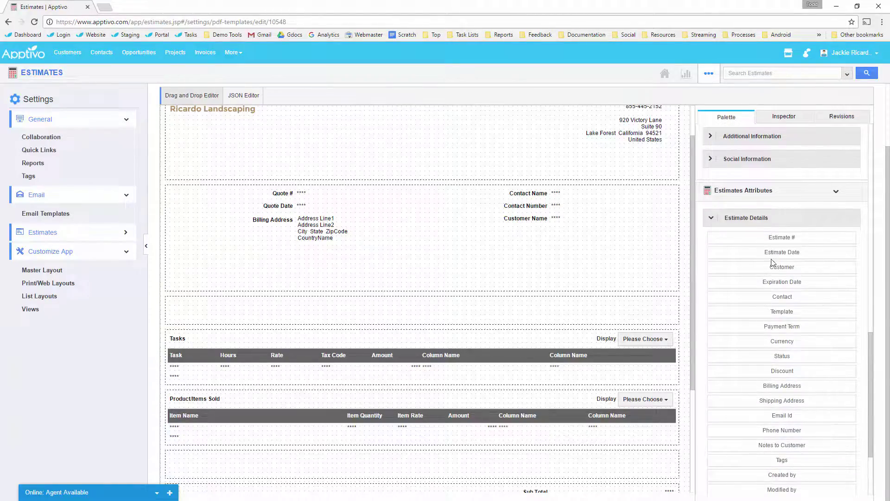
{"action": "scroll", "coordinate": [775, 260], "scroll_direction": "down", "scroll_amount": 2}
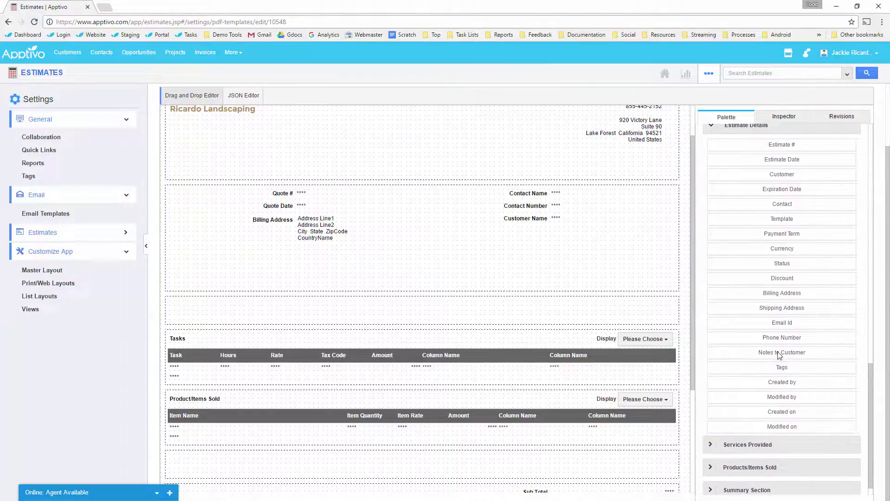
{"action": "left_click_drag", "start_coordinate": [783, 357], "coordinate": [277, 316]}
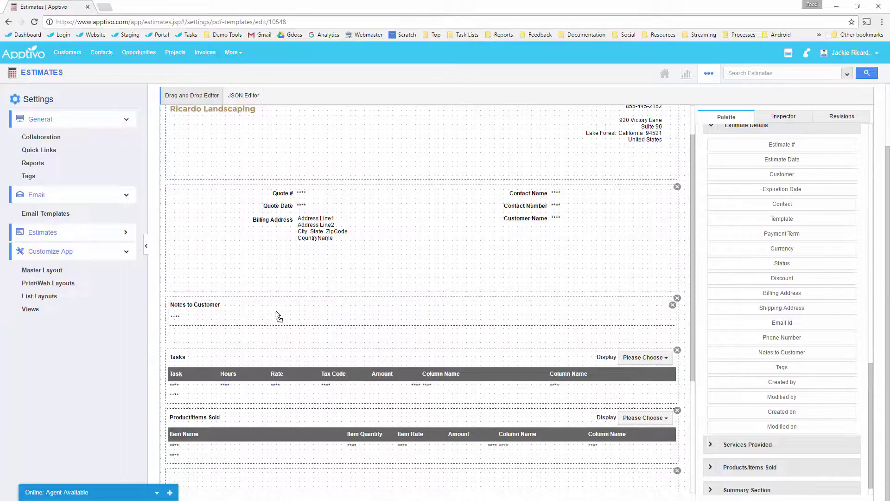
Step: Select the Notes to Customer block for its settings, then return to the Estimates list
{"action": "left_click", "coordinate": [209, 310]}
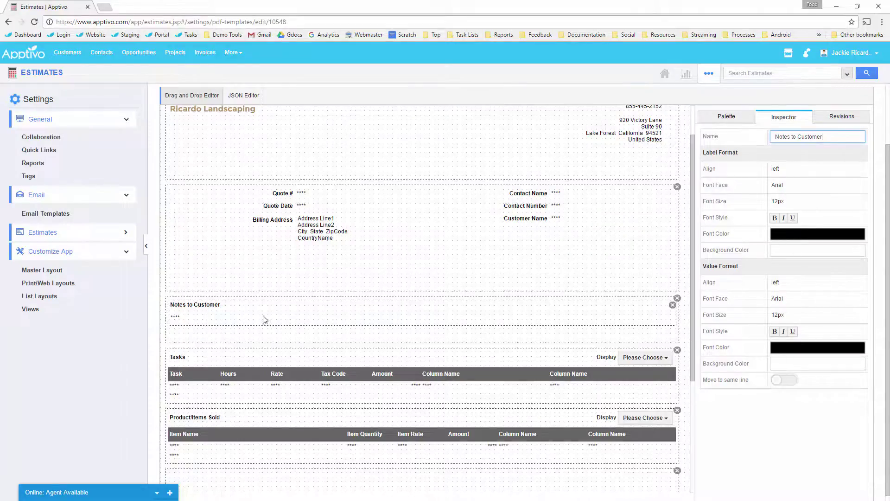
{"action": "scroll", "coordinate": [193, 225], "scroll_direction": "up", "scroll_amount": 2}
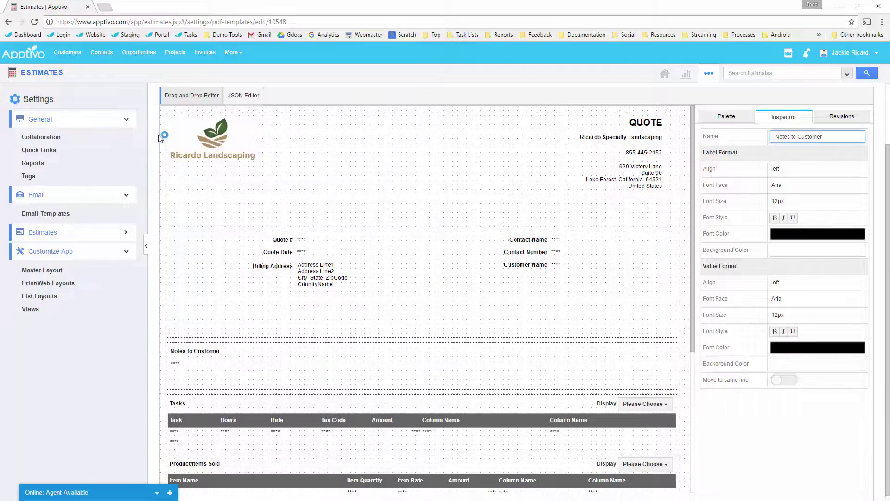
{"action": "left_click", "coordinate": [47, 73]}
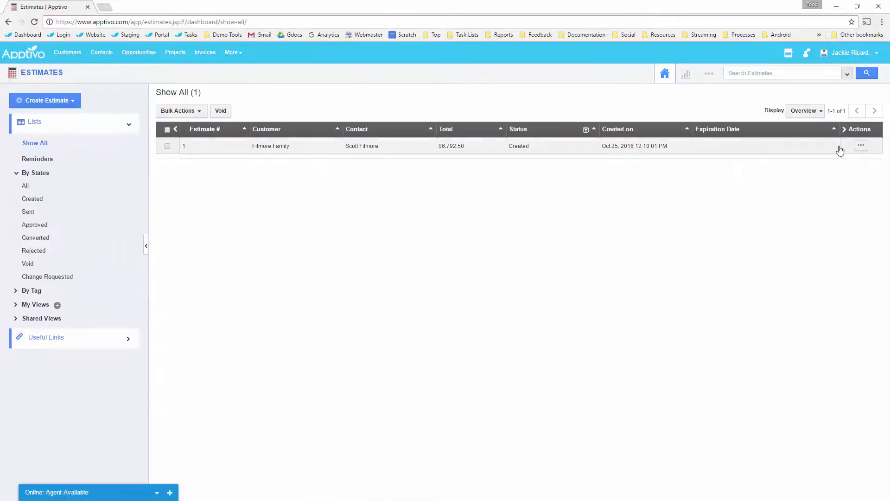
Step: Generate estimate #1's PDF and confirm it shows Quote Date and Notes to Customer
{"action": "left_click", "coordinate": [858, 147]}
{"action": "left_click", "coordinate": [181, 134]}
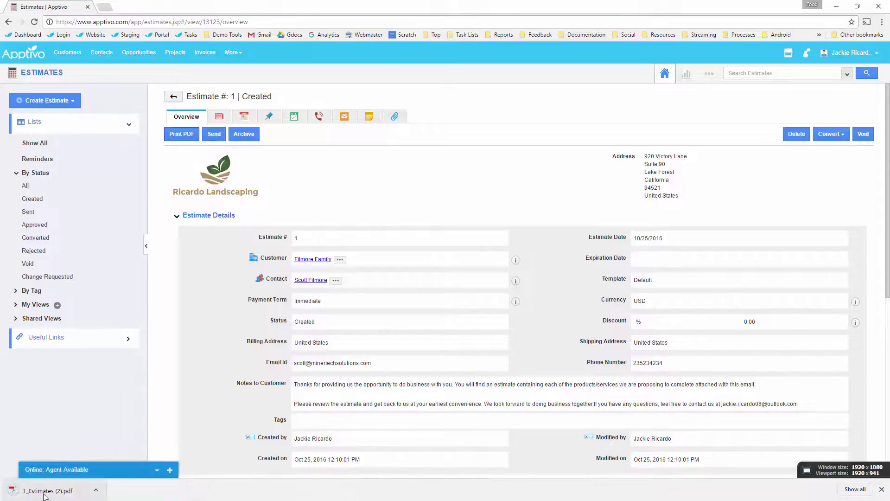
{"action": "left_click", "coordinate": [42, 497]}
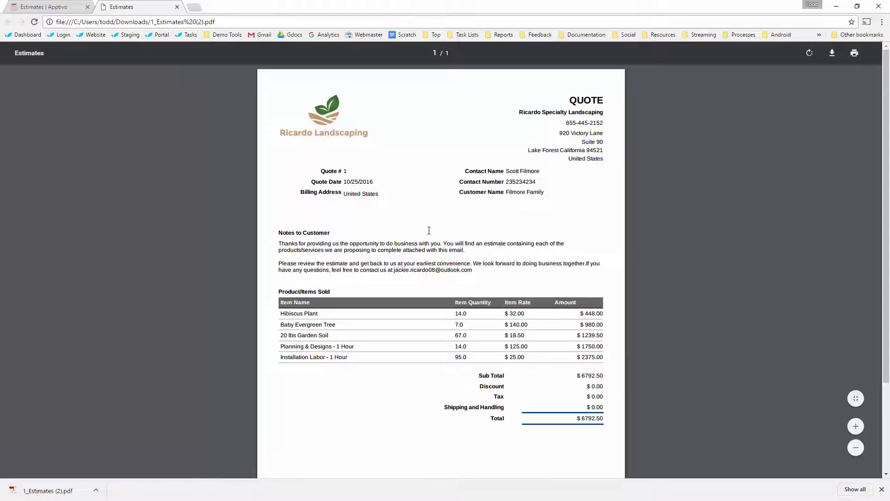
{"action": "left_click", "coordinate": [46, 9]}
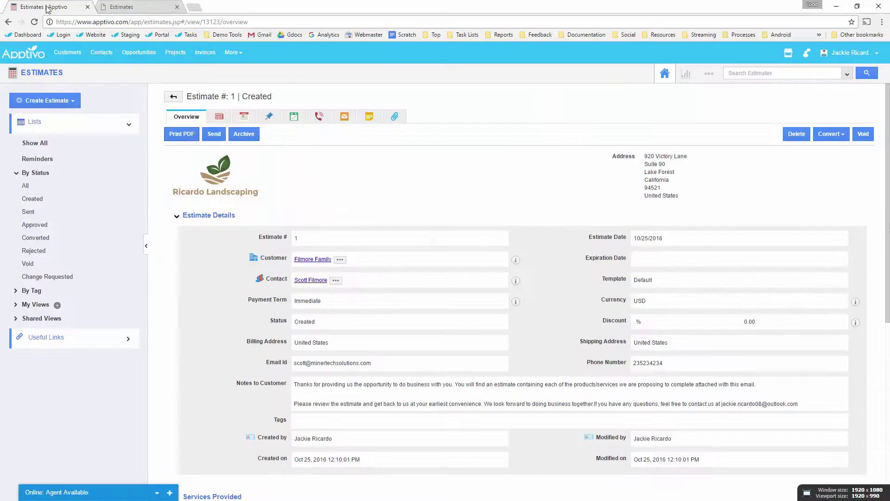
{"action": "left_click", "coordinate": [710, 73]}
Step: Open the Default template from Settings > Customize App > Print/Web Layouts and scroll through it
{"action": "left_click", "coordinate": [690, 95]}
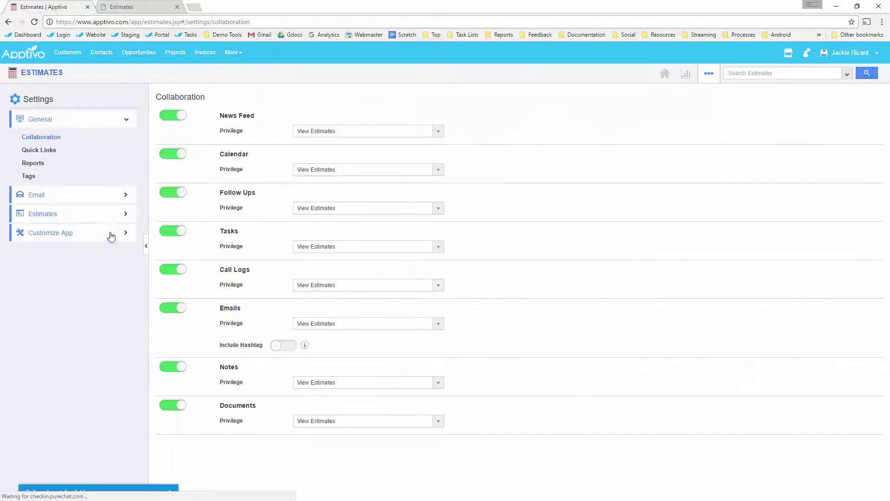
{"action": "left_click", "coordinate": [93, 227]}
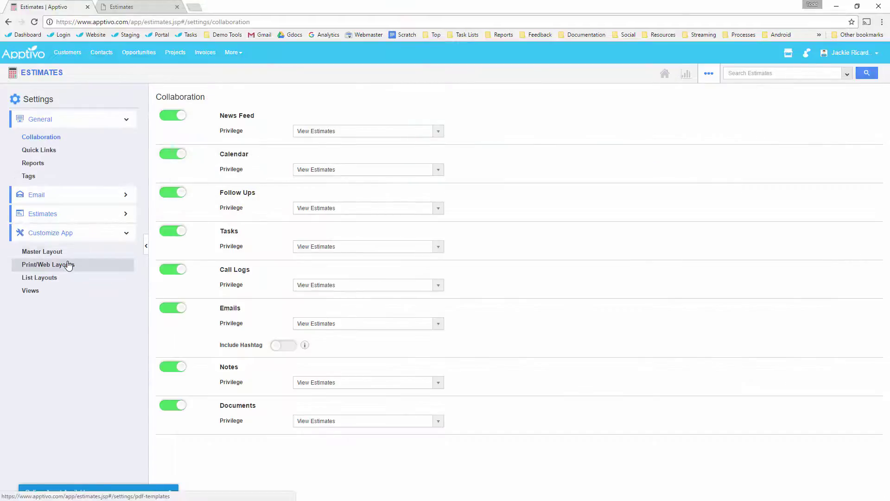
{"action": "left_click", "coordinate": [67, 264]}
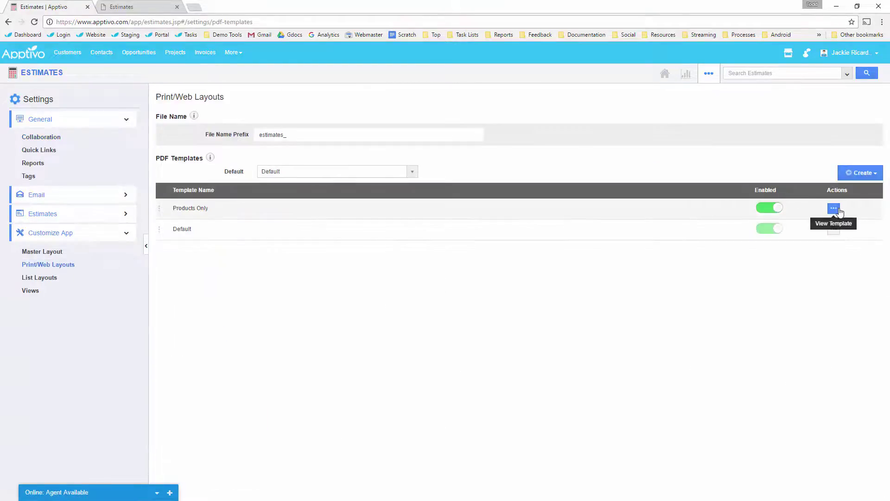
{"action": "left_click", "coordinate": [839, 231]}
{"action": "scroll", "coordinate": [474, 320], "scroll_direction": "down", "scroll_amount": 3}
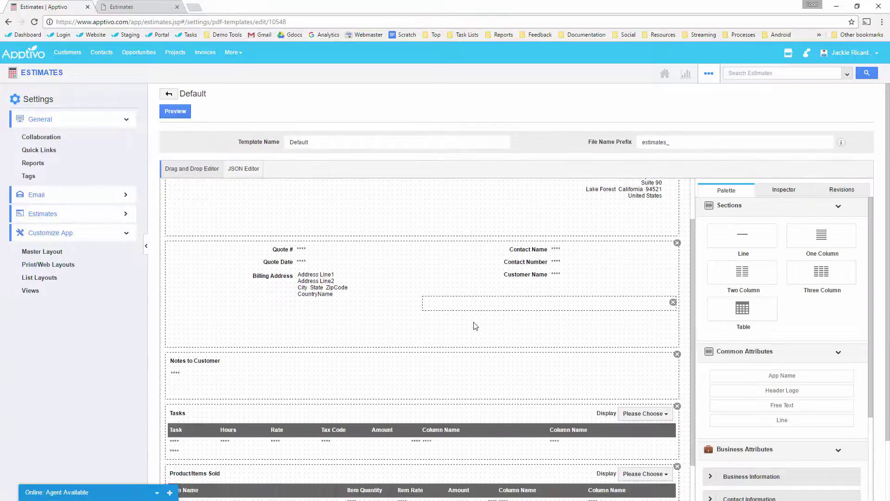
{"action": "scroll", "coordinate": [474, 320], "scroll_direction": "down", "scroll_amount": 2}
{"action": "scroll", "coordinate": [742, 352], "scroll_direction": "down", "scroll_amount": 4}
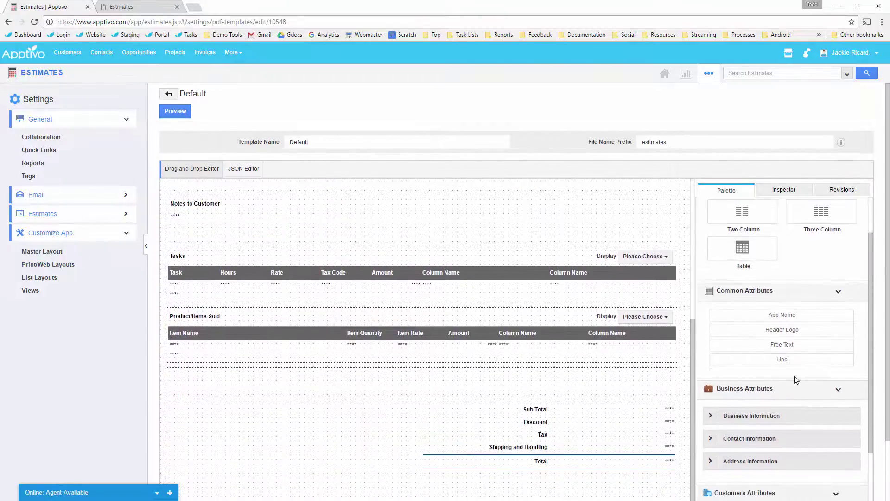
{"action": "scroll", "coordinate": [783, 378], "scroll_direction": "down", "scroll_amount": 5}
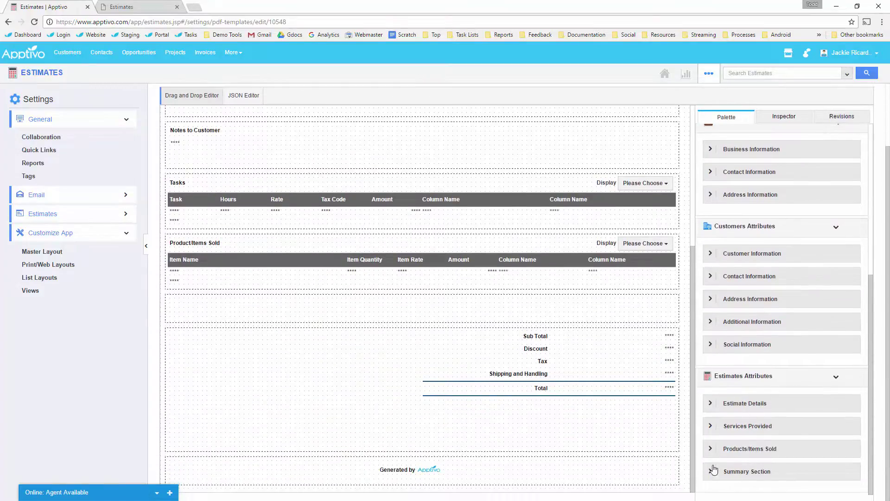
{"action": "scroll", "coordinate": [313, 254], "scroll_direction": "up", "scroll_amount": 2}
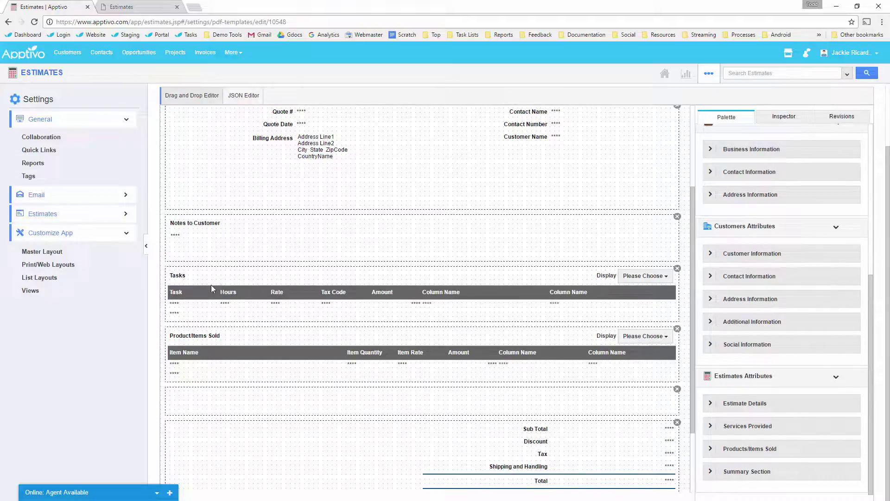
{"action": "scroll", "coordinate": [278, 338], "scroll_direction": "down", "scroll_amount": 1}
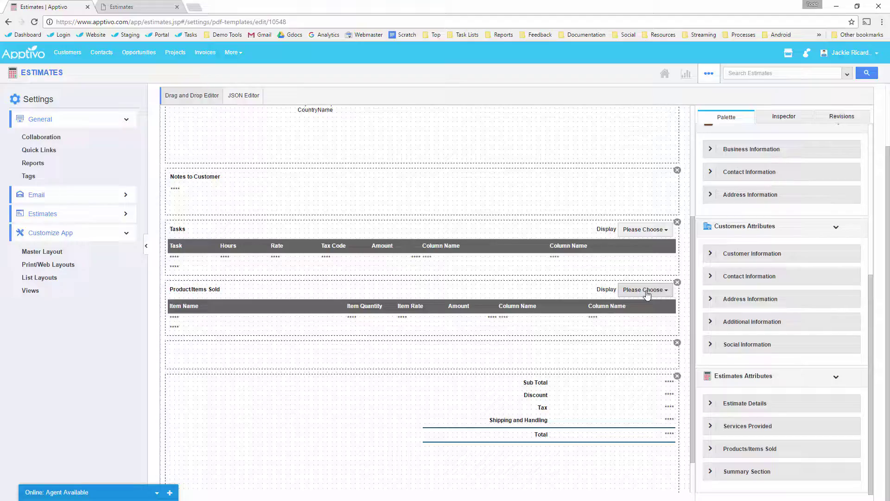
{"action": "left_click", "coordinate": [648, 293]}
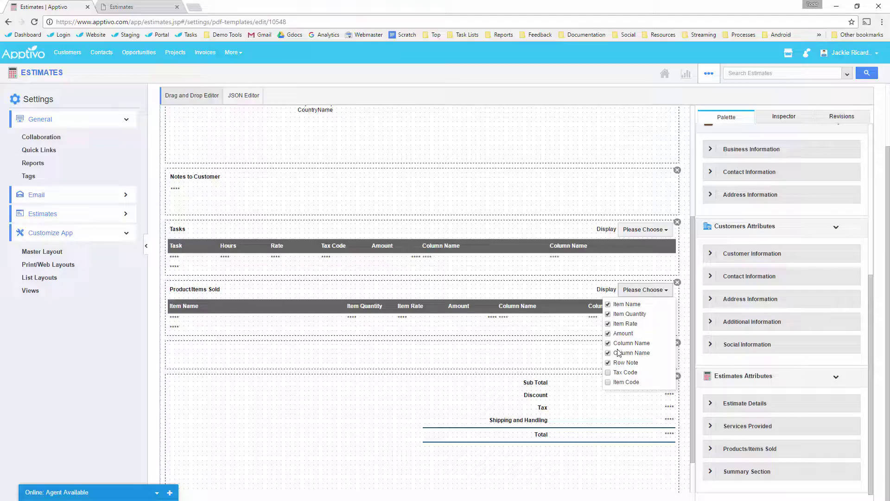
{"action": "left_click", "coordinate": [241, 308]}
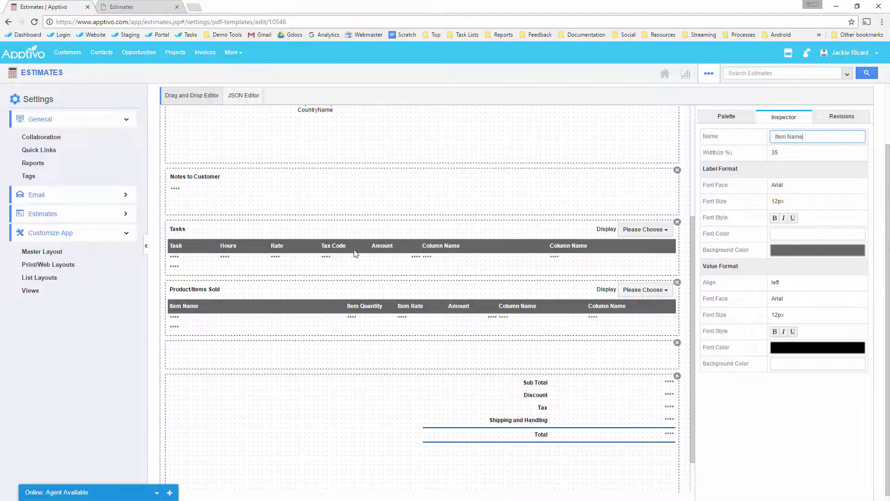
{"action": "scroll", "coordinate": [359, 355], "scroll_direction": "down", "scroll_amount": 2}
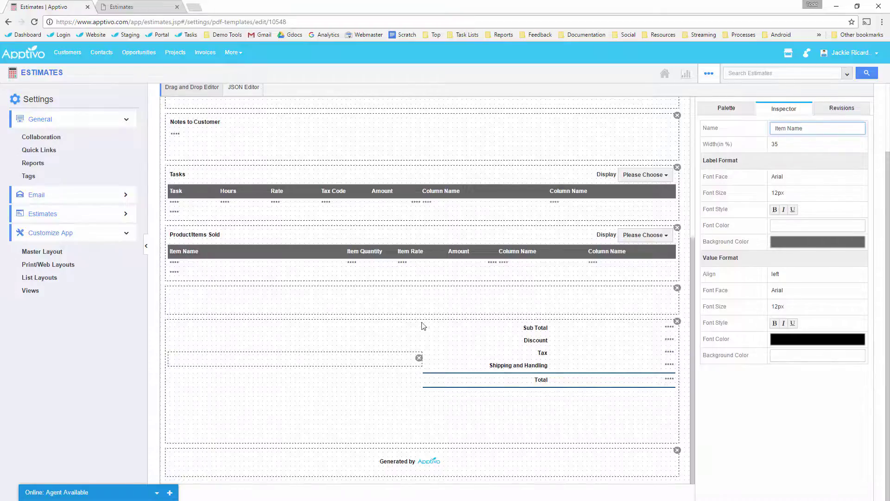
{"action": "scroll", "coordinate": [374, 323], "scroll_direction": "up", "scroll_amount": 5}
{"action": "scroll", "coordinate": [477, 317], "scroll_direction": "up", "scroll_amount": 1}
{"action": "scroll", "coordinate": [498, 319], "scroll_direction": "down", "scroll_amount": 2}
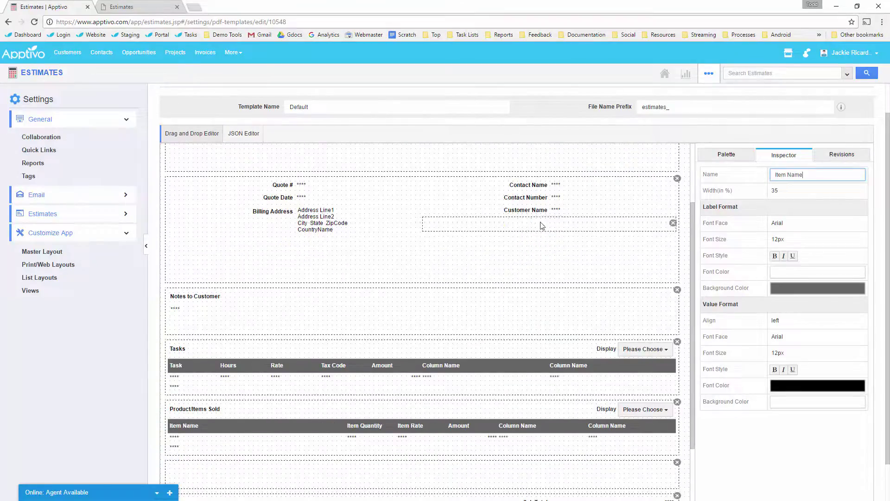
{"action": "left_click", "coordinate": [724, 156]}
{"action": "scroll", "coordinate": [486, 300], "scroll_direction": "down", "scroll_amount": 4}
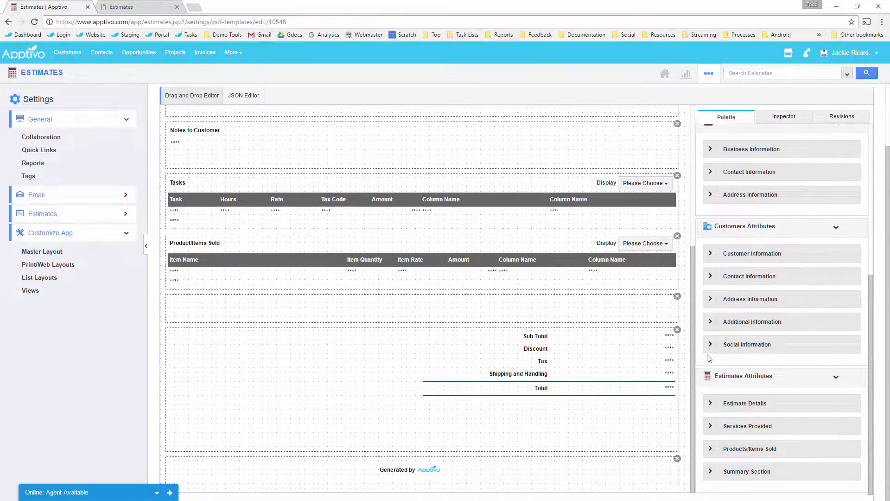
{"action": "scroll", "coordinate": [739, 259], "scroll_direction": "up", "scroll_amount": 5}
Step: Add a One Column footer below the totals with Free Text reading 'My legal text here'
{"action": "left_click_drag", "start_coordinate": [820, 160], "coordinate": [425, 466]}
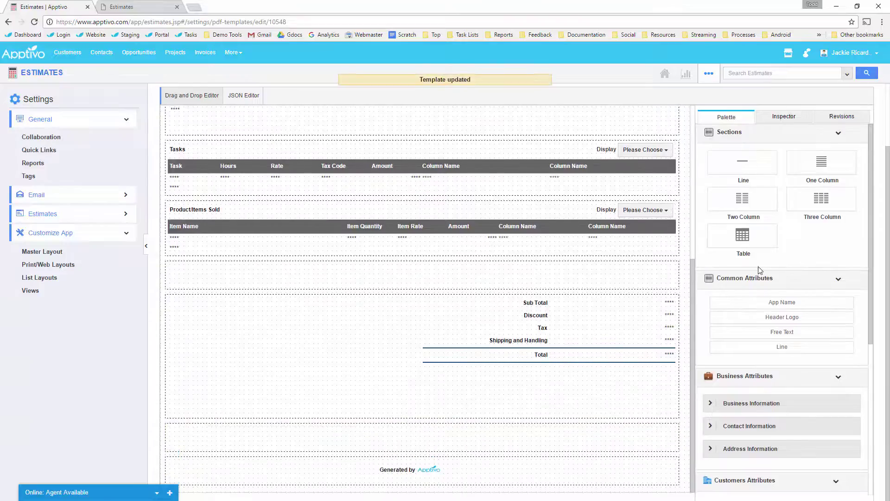
{"action": "left_click_drag", "start_coordinate": [782, 334], "coordinate": [216, 443]}
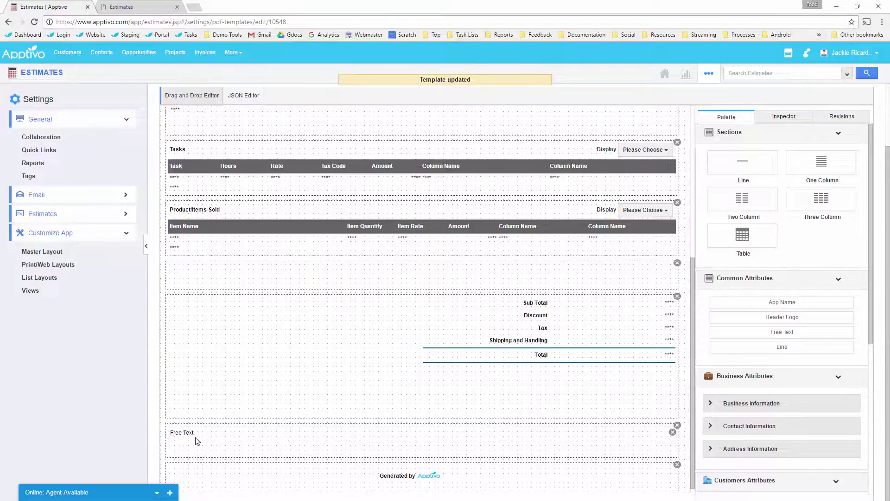
{"action": "left_click", "coordinate": [197, 441]}
{"action": "left_click", "coordinate": [822, 152]}
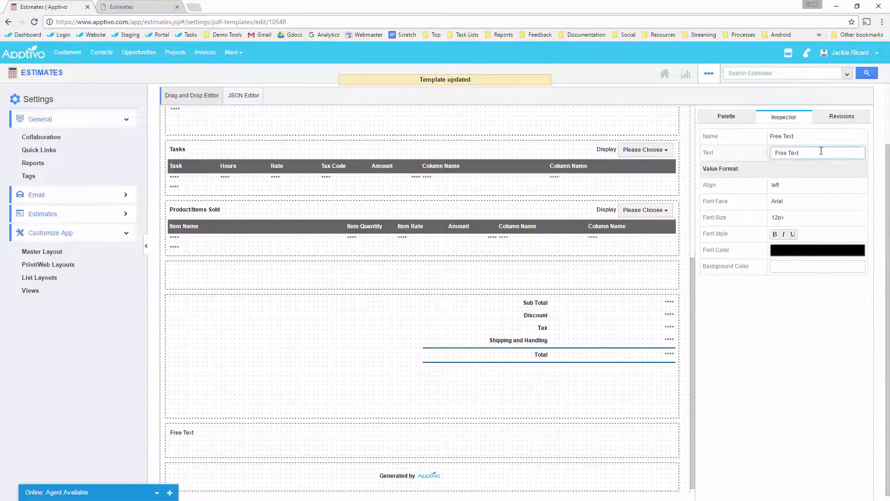
{"action": "left_click_drag", "start_coordinate": [821, 151], "coordinate": [727, 154]}
{"action": "type", "text": "My legal"}
{"action": "left_click", "coordinate": [823, 388]}
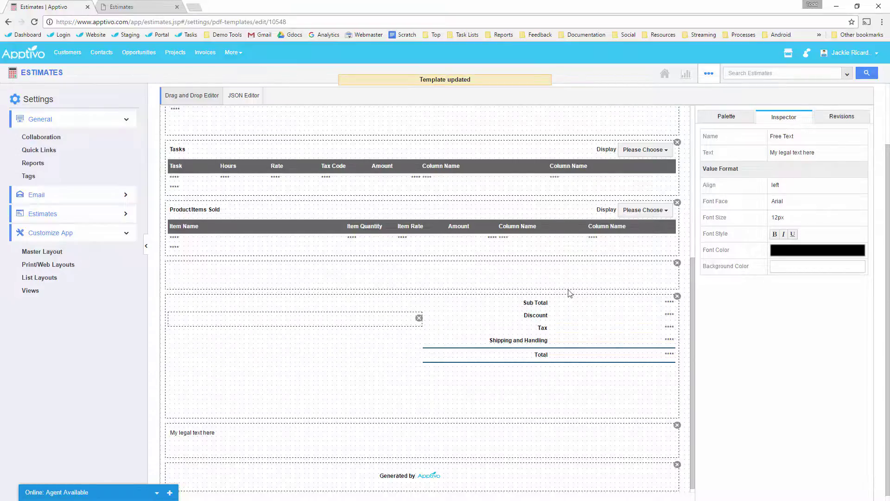
{"action": "scroll", "coordinate": [771, 240], "scroll_direction": "up", "scroll_amount": 2}
Step: Add Line dividers above the legal text and below the quote details, keeping Notes to Customer above
{"action": "left_click", "coordinate": [722, 194]}
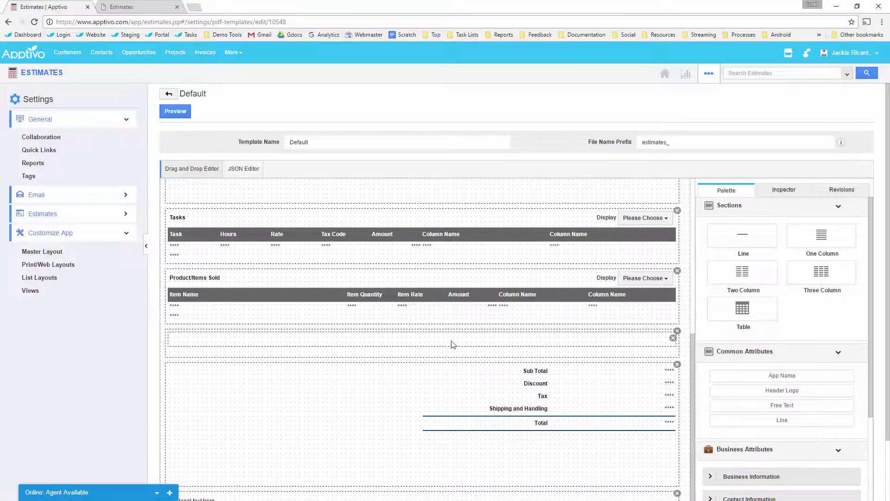
{"action": "scroll", "coordinate": [456, 352], "scroll_direction": "down", "scroll_amount": 1}
{"action": "left_click_drag", "start_coordinate": [744, 192], "coordinate": [329, 459]}
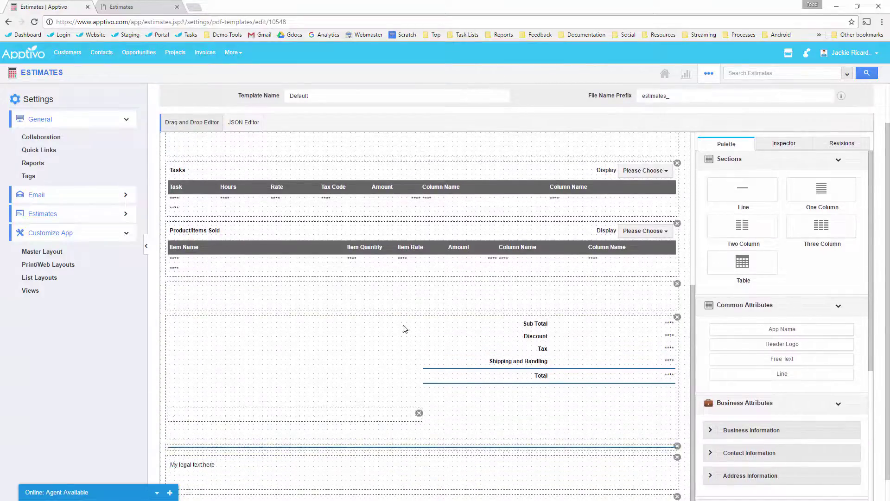
{"action": "scroll", "coordinate": [403, 324], "scroll_direction": "up", "scroll_amount": 4}
{"action": "left_click_drag", "start_coordinate": [742, 199], "coordinate": [320, 302]}
{"action": "left_click_drag", "start_coordinate": [250, 329], "coordinate": [309, 288]}
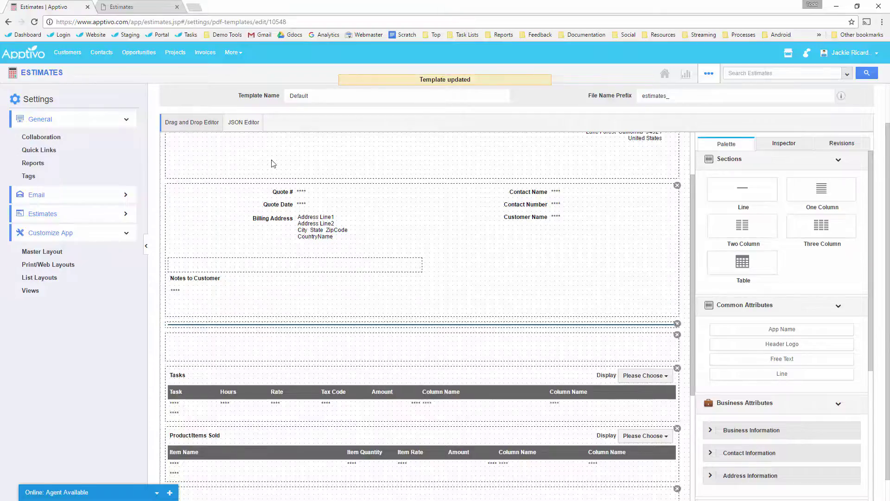
{"action": "left_click", "coordinate": [49, 74]}
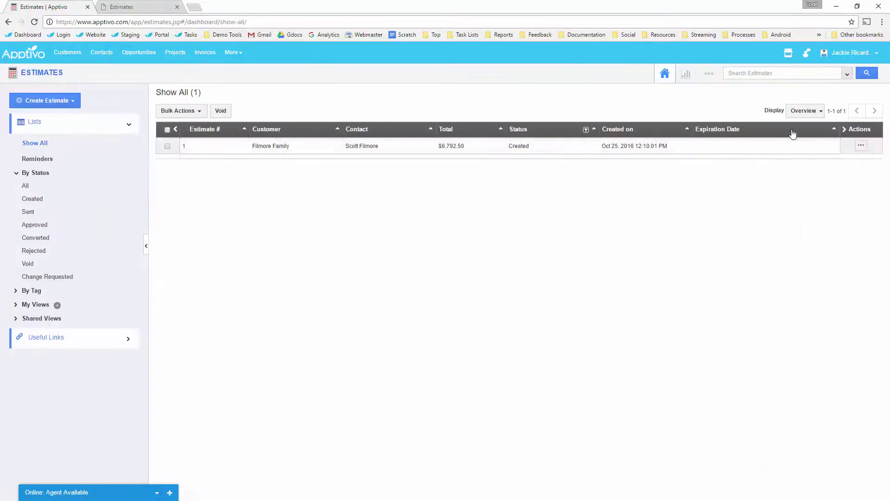
Step: Generate estimate #1's PDF and review its dividers and legal-text footer
{"action": "left_click", "coordinate": [252, 146]}
{"action": "left_click", "coordinate": [181, 133]}
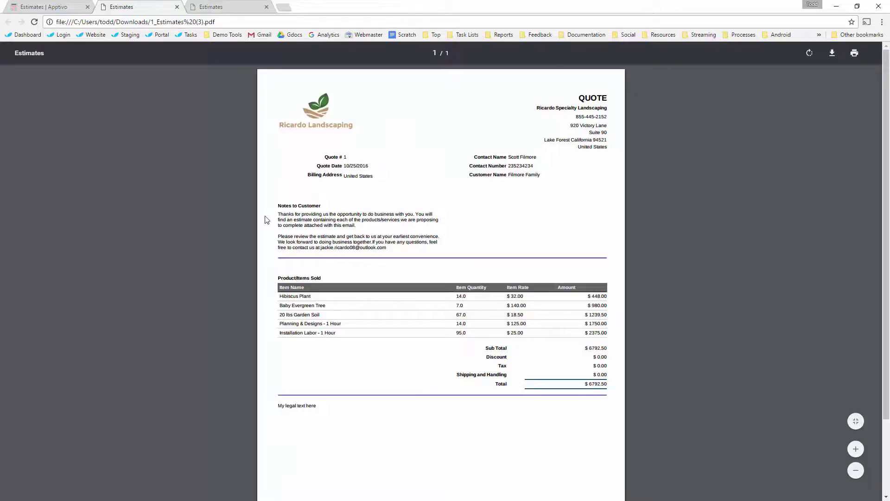
{"action": "left_click", "coordinate": [359, 232]}
Step: Close both PDF preview tabs and advance the slideshow to the next slide
{"action": "left_click", "coordinate": [177, 7]}
{"action": "left_click", "coordinate": [177, 6]}
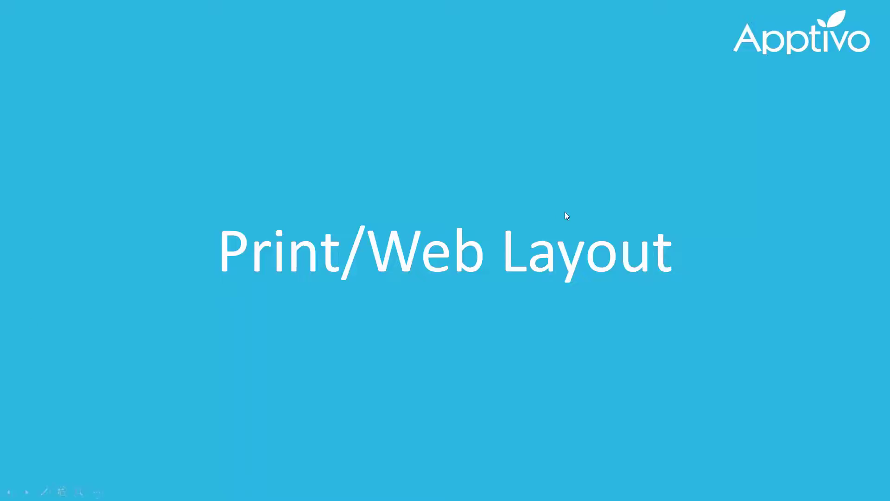
{"action": "left_click", "coordinate": [524, 172]}
{"action": "right_click", "coordinate": [503, 159]}
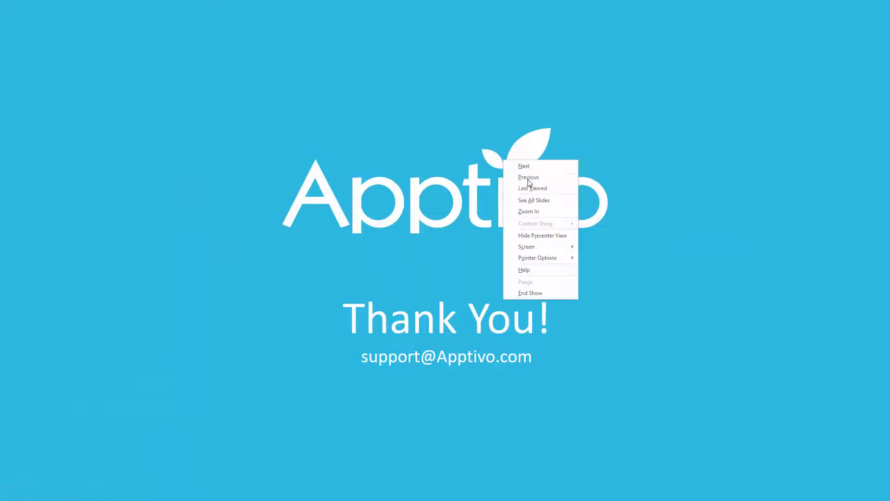
{"action": "key", "text": "Escape"}
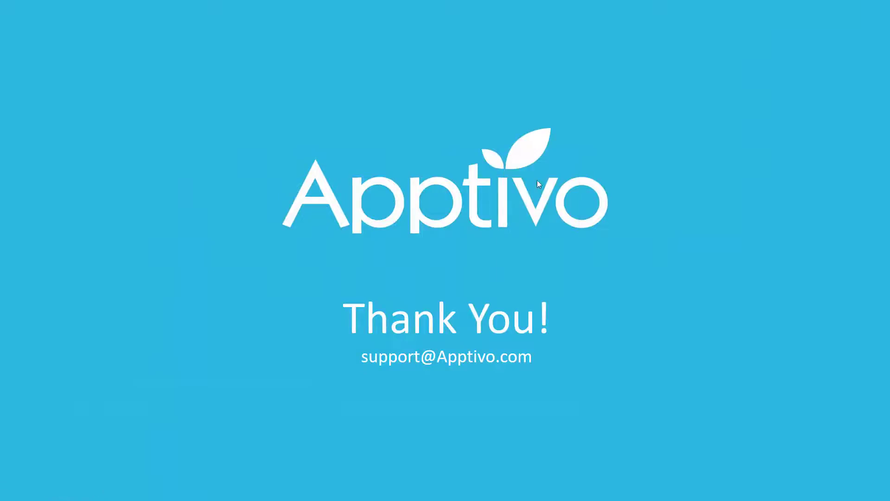
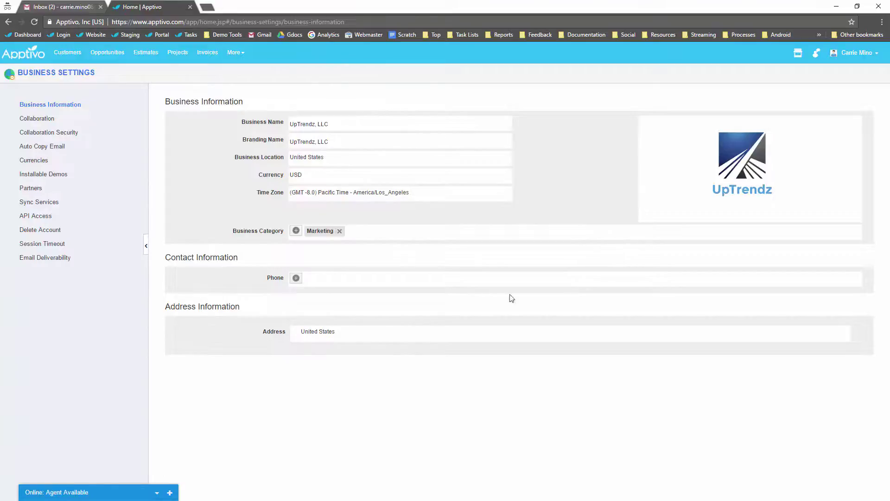
Step: Add a Business-type phone number to the company's contact information and save it
{"action": "left_click", "coordinate": [296, 277]}
{"action": "left_click", "coordinate": [425, 278]}
{"action": "left_click", "coordinate": [353, 278]}
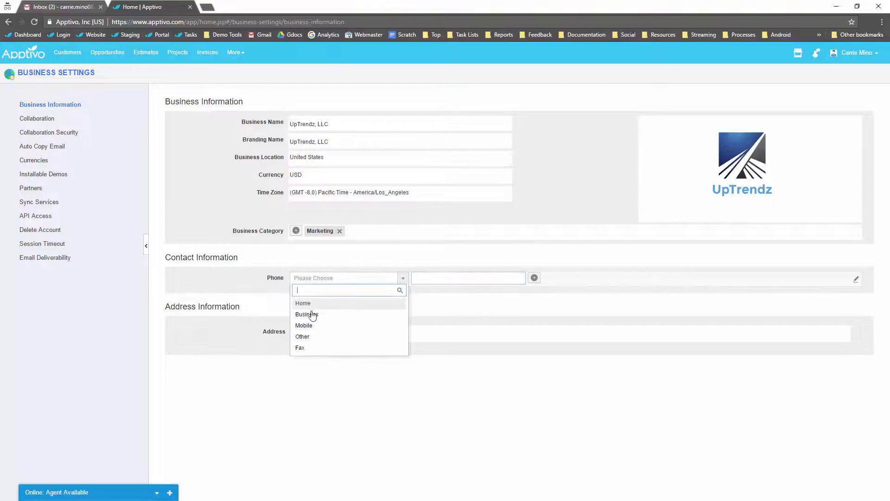
{"action": "left_click", "coordinate": [312, 314]}
{"action": "left_click", "coordinate": [444, 278]}
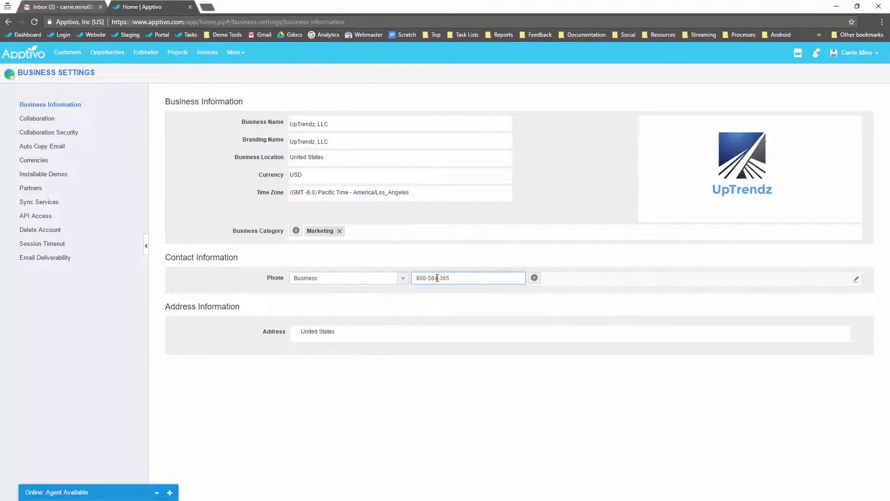
{"action": "left_click", "coordinate": [350, 340]}
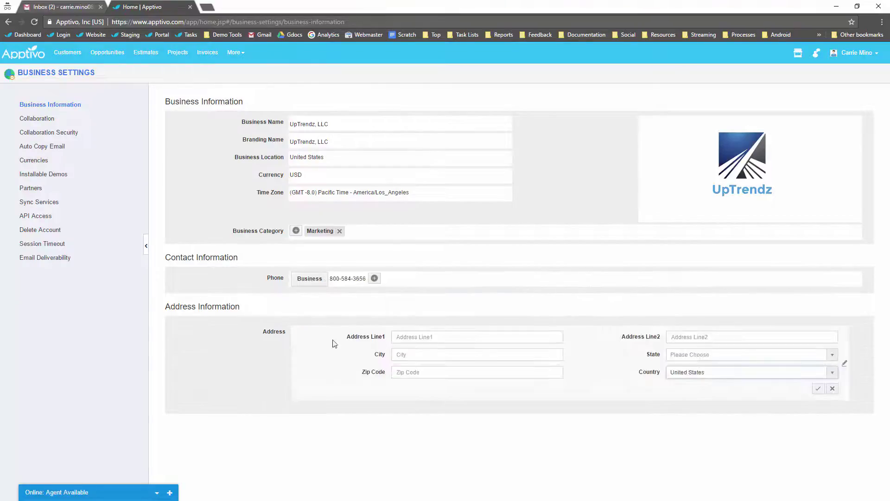
Step: Fill in the business street address, city, state California and zip code, then save
{"action": "left_click", "coordinate": [424, 337]}
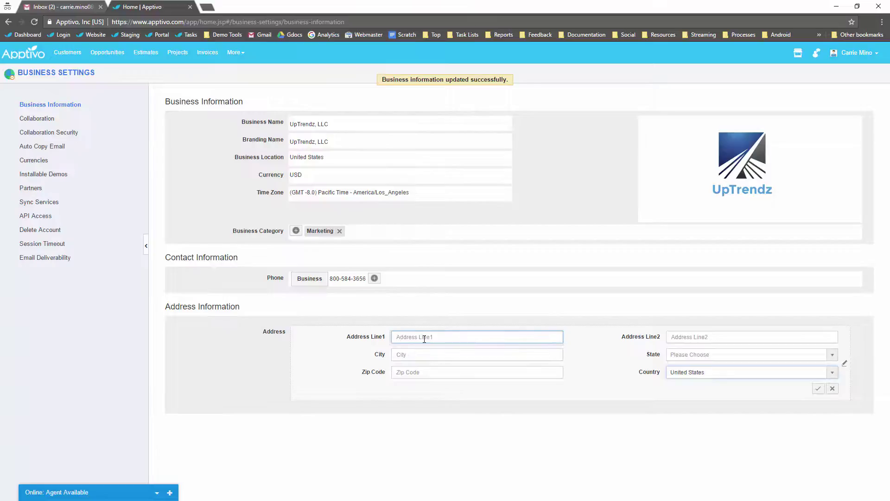
{"action": "key", "text": "Tab"}
{"action": "key", "text": "Tab"}
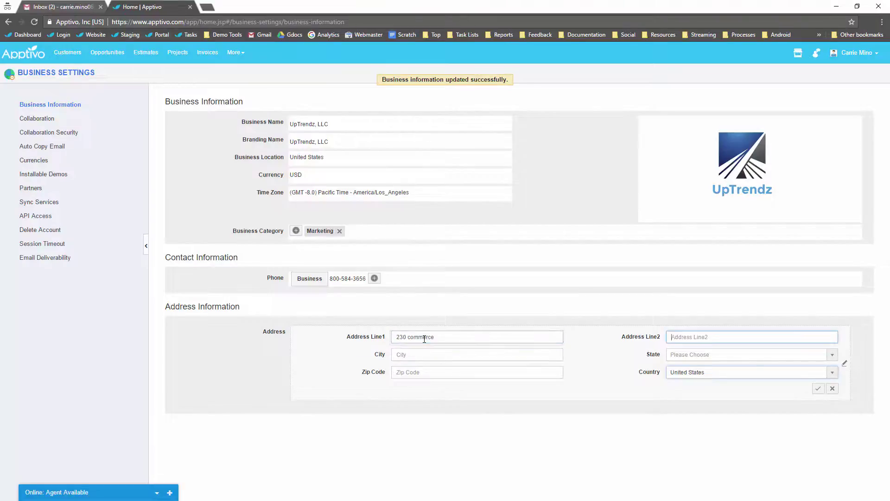
{"action": "key", "text": "Tab"}
{"action": "key", "text": "Down"}
{"action": "key", "text": "Down"}
{"action": "key", "text": "Tab"}
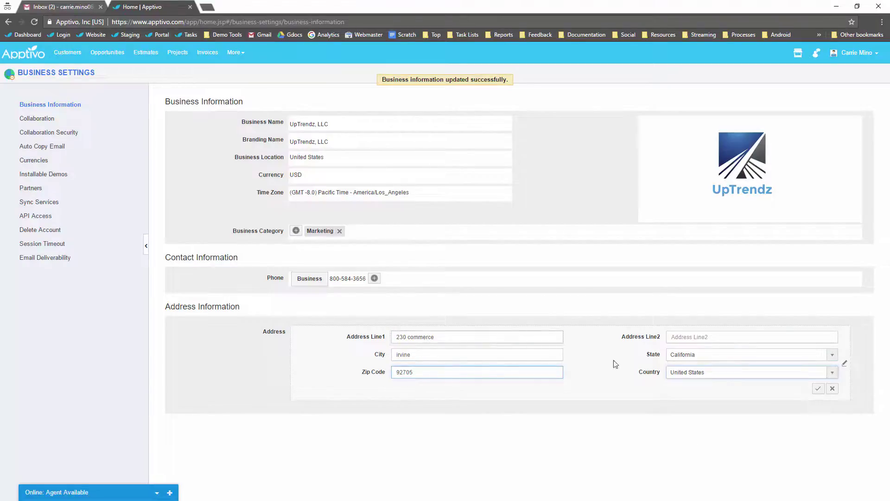
{"action": "left_click", "coordinate": [818, 389]}
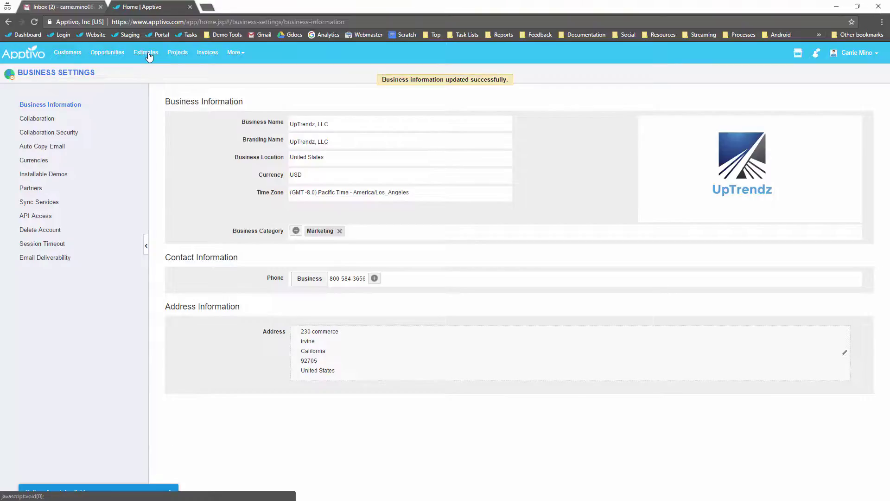
Step: Go from the Estimates app through Settings > Customize App to the Print/Web Layouts page
{"action": "left_click", "coordinate": [148, 54]}
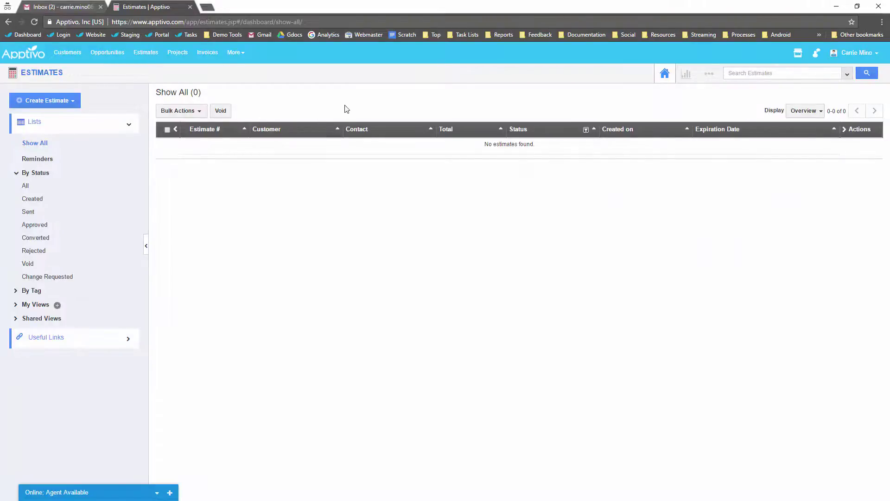
{"action": "left_click", "coordinate": [714, 74]}
{"action": "left_click", "coordinate": [690, 101]}
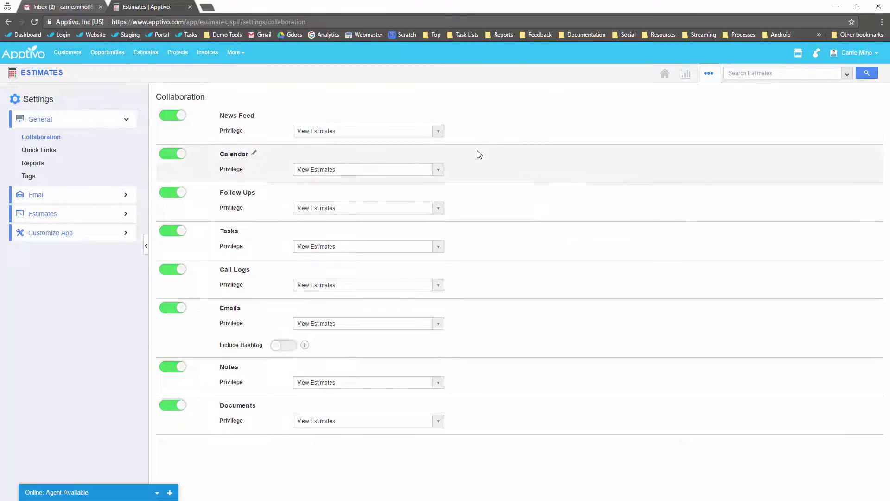
{"action": "left_click", "coordinate": [80, 234]}
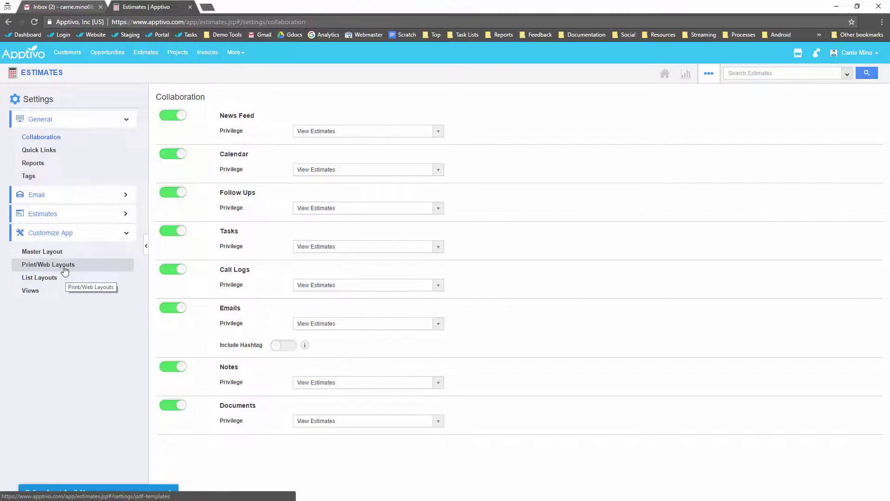
{"action": "left_click", "coordinate": [66, 270]}
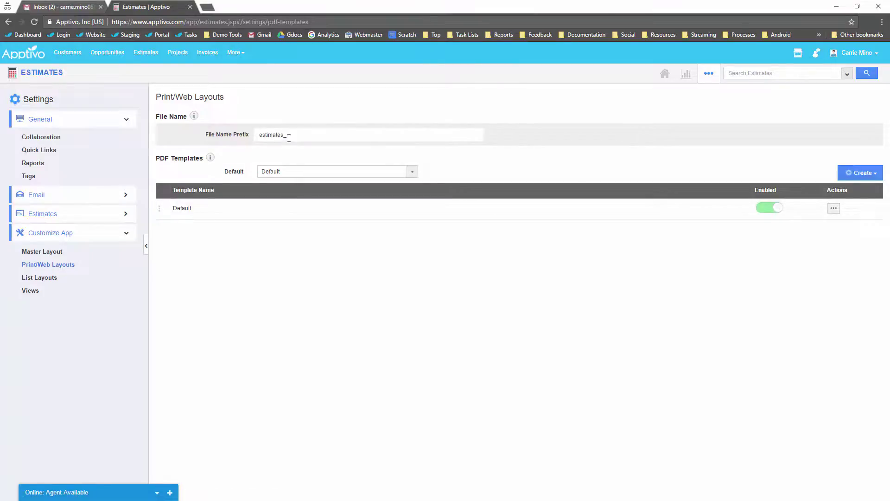
Step: Replace the estimates_ PDF file name prefix with Quote-
{"action": "left_click_drag", "start_coordinate": [303, 135], "coordinate": [147, 135]}
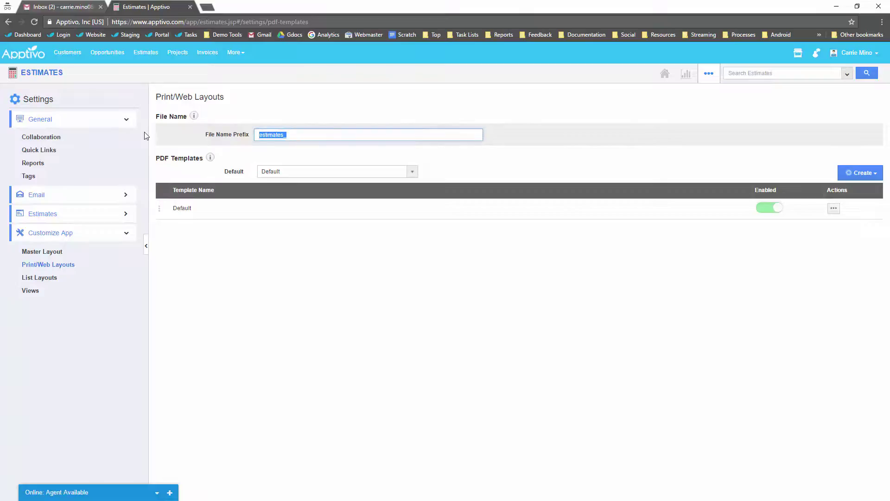
{"action": "type", "text": "Quote-"}
{"action": "left_click", "coordinate": [577, 266]}
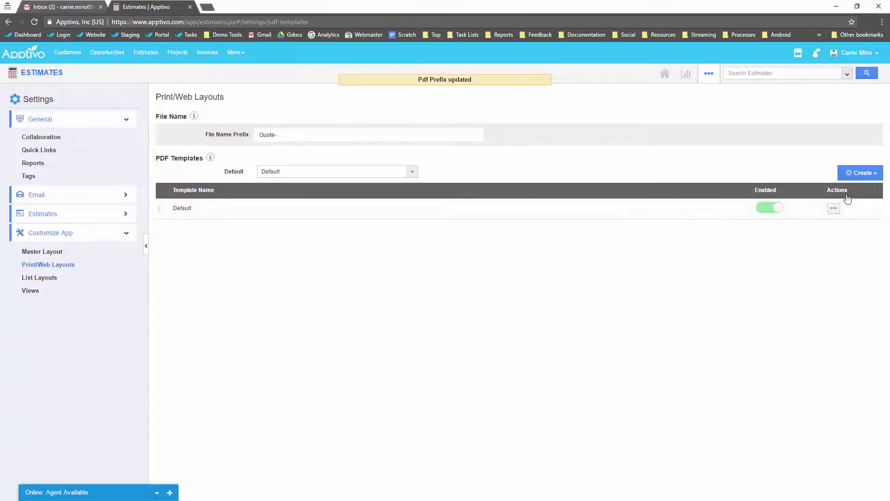
Step: Preview the Default PDF template, return to the template list, and view the creation options
{"action": "left_click", "coordinate": [834, 210]}
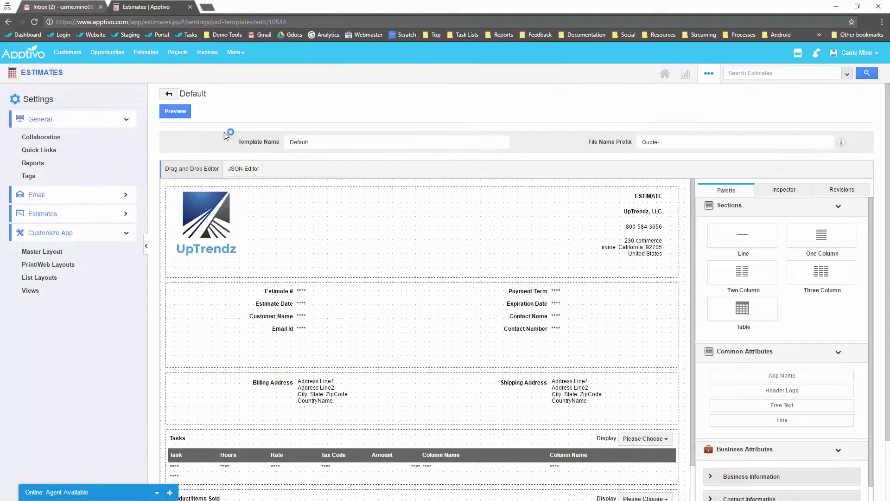
{"action": "left_click", "coordinate": [169, 94]}
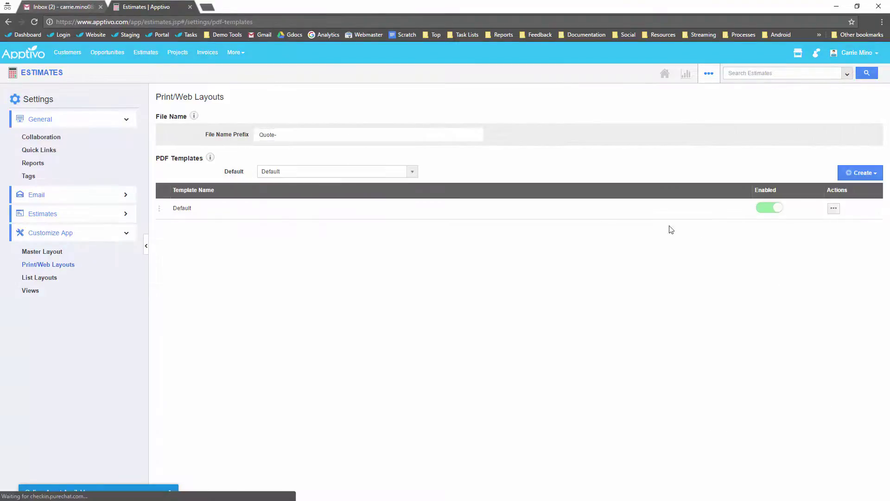
{"action": "left_click", "coordinate": [856, 173]}
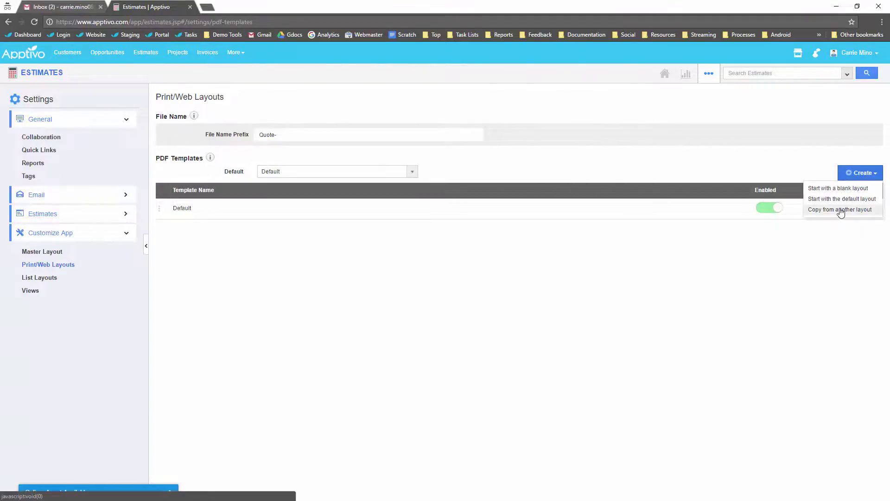
Step: Open the Default template in the layout editor and delete its ESTIMATE heading
{"action": "left_click", "coordinate": [500, 272]}
{"action": "left_click", "coordinate": [833, 207]}
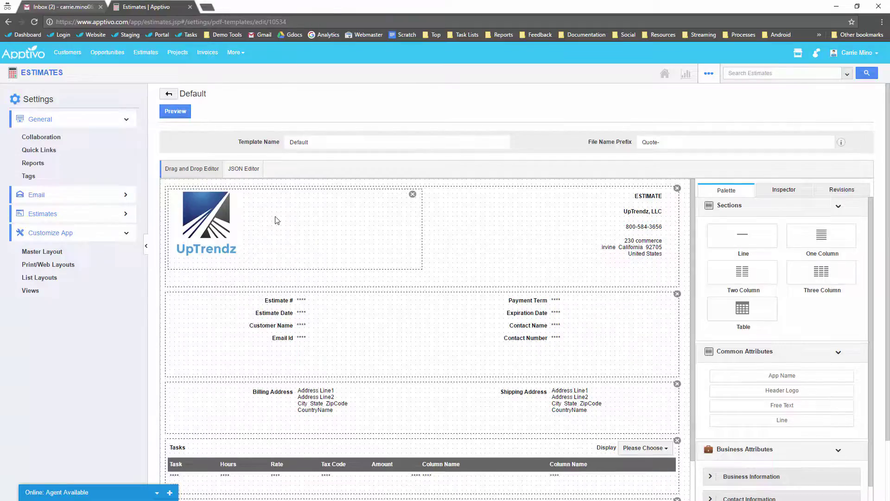
{"action": "left_click", "coordinate": [649, 199]}
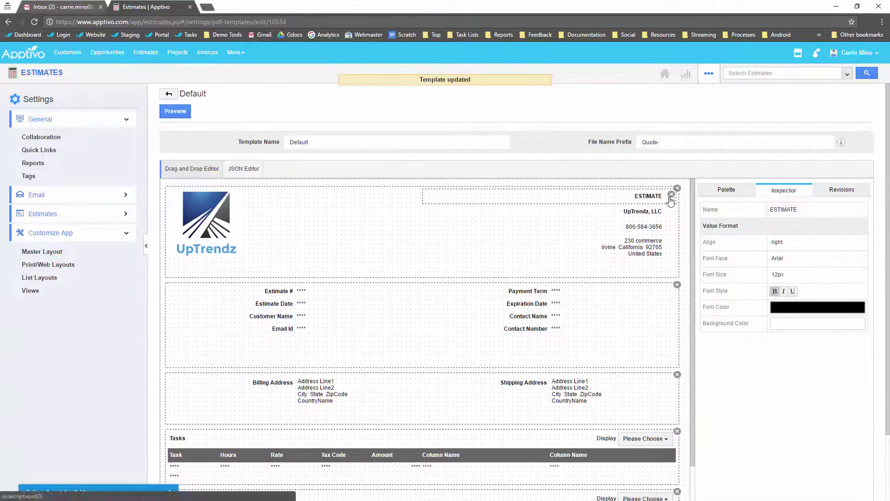
{"action": "left_click", "coordinate": [671, 195]}
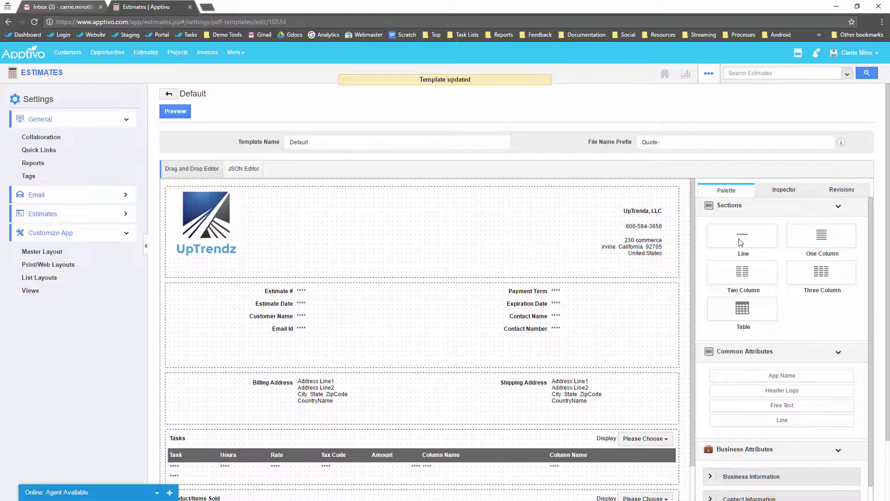
Step: Add a Free Text element at the top of the header reading QUOTE
{"action": "left_click_drag", "start_coordinate": [791, 407], "coordinate": [446, 200]}
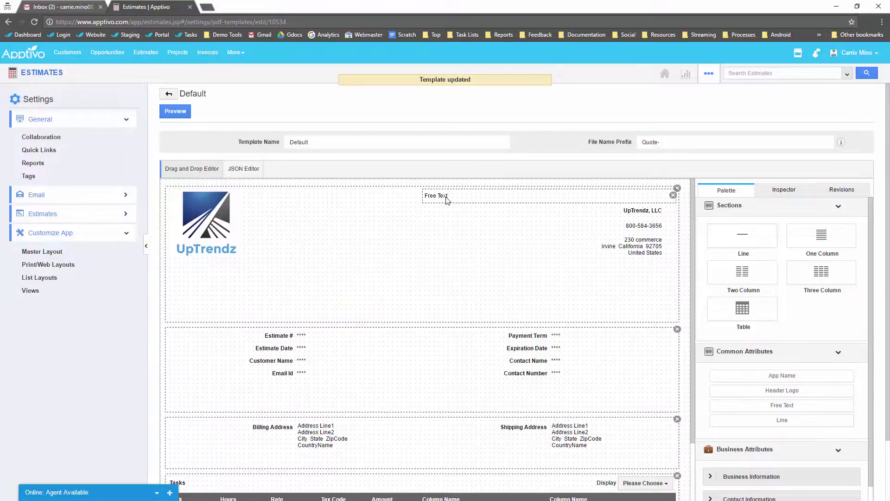
{"action": "left_click", "coordinate": [504, 202]}
{"action": "left_click", "coordinate": [812, 227]}
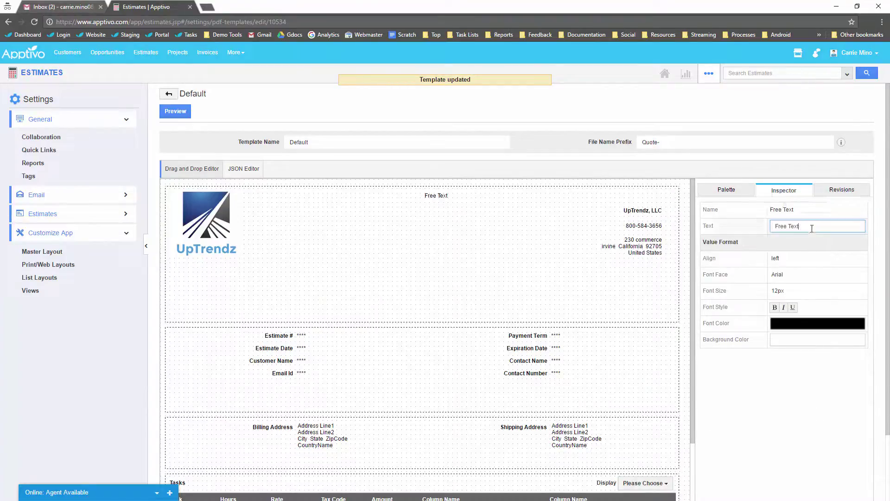
{"action": "left_click_drag", "start_coordinate": [812, 228], "coordinate": [731, 218]}
{"action": "type", "text": "QUOTE"}
Step: Make the QUOTE heading right-aligned, bold and 20px
{"action": "left_click", "coordinate": [784, 258]}
{"action": "left_click", "coordinate": [790, 306]}
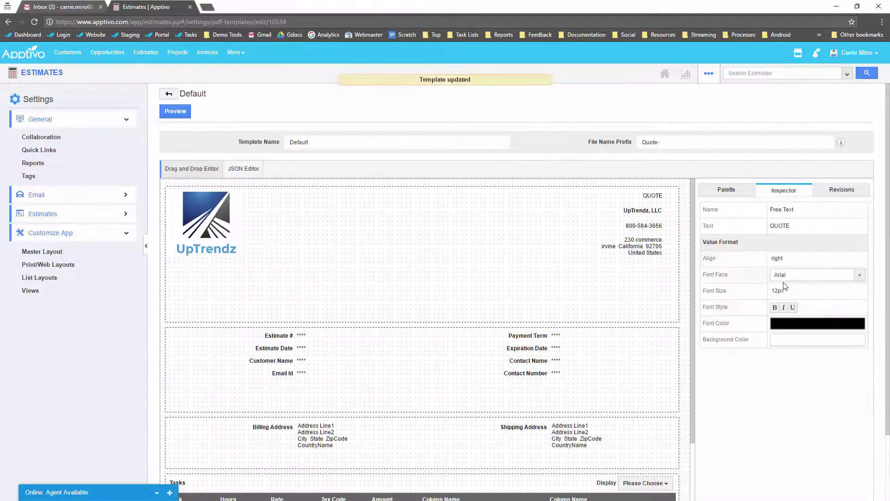
{"action": "left_click", "coordinate": [793, 291]}
{"action": "scroll", "coordinate": [795, 357], "scroll_direction": "down", "scroll_amount": 2}
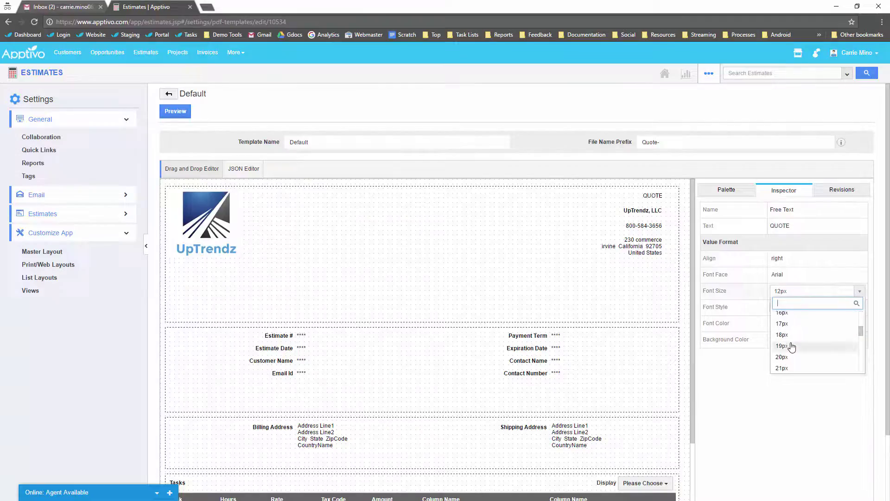
{"action": "left_click", "coordinate": [794, 356]}
{"action": "left_click", "coordinate": [776, 308]}
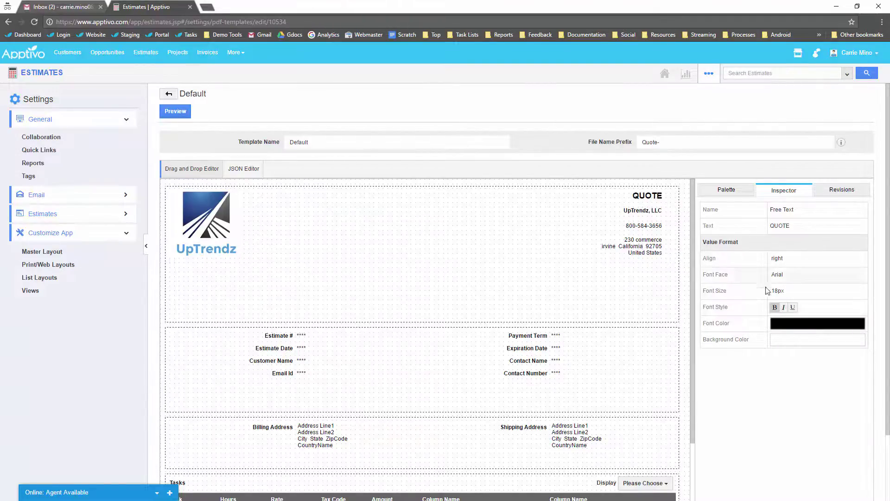
{"action": "left_click", "coordinate": [794, 291]}
{"action": "left_click", "coordinate": [797, 359]}
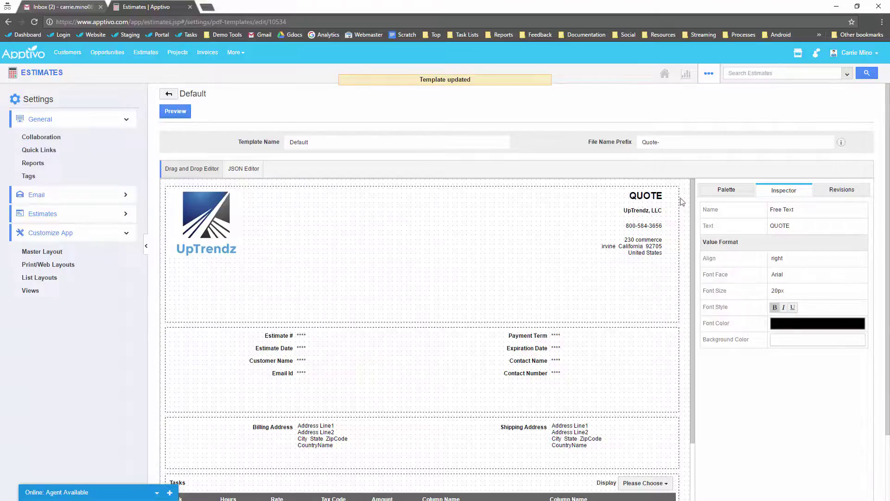
{"action": "left_click", "coordinate": [647, 211]}
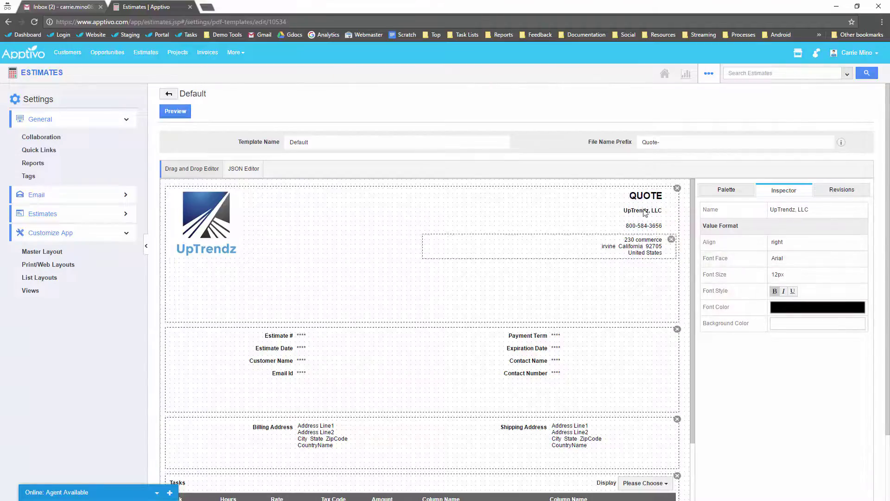
Step: Rename the Estimate # label to Quote # and Estimate Date to Date
{"action": "left_click", "coordinate": [635, 231]}
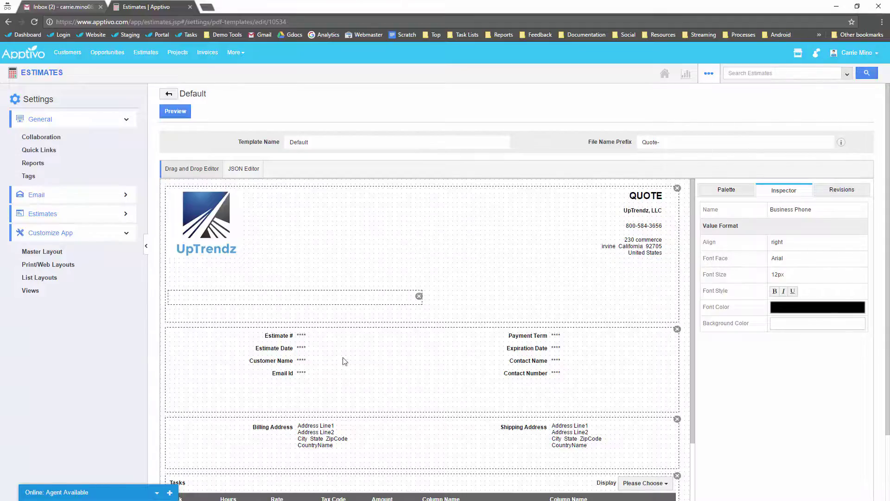
{"action": "scroll", "coordinate": [200, 306], "scroll_direction": "down", "scroll_amount": 2}
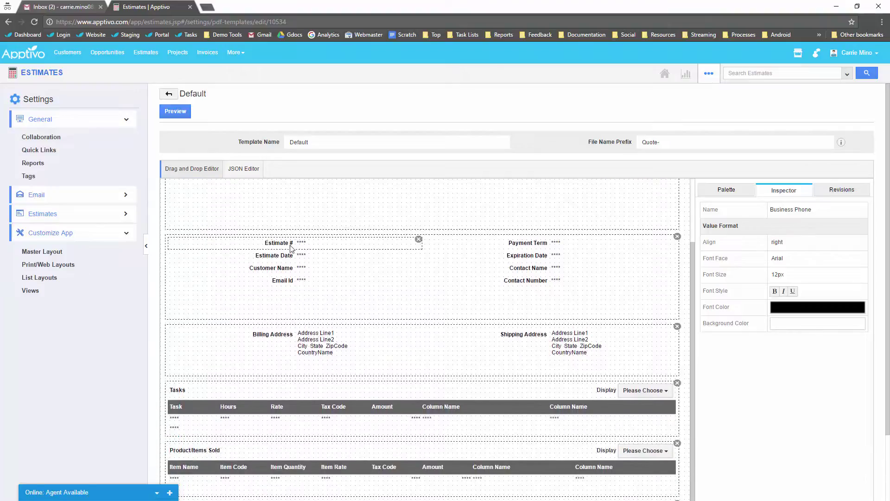
{"action": "left_click", "coordinate": [288, 246]}
{"action": "double_click", "coordinate": [788, 207]}
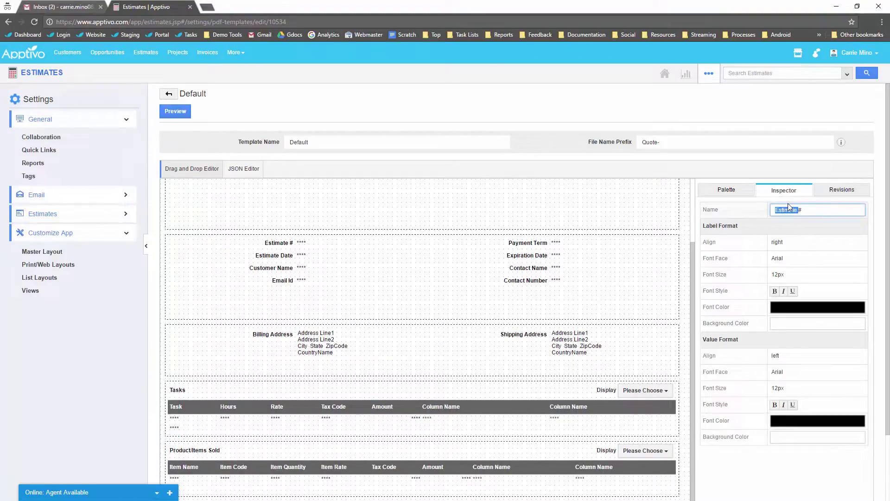
{"action": "type", "text": "Quote"}
{"action": "key", "text": "Return"}
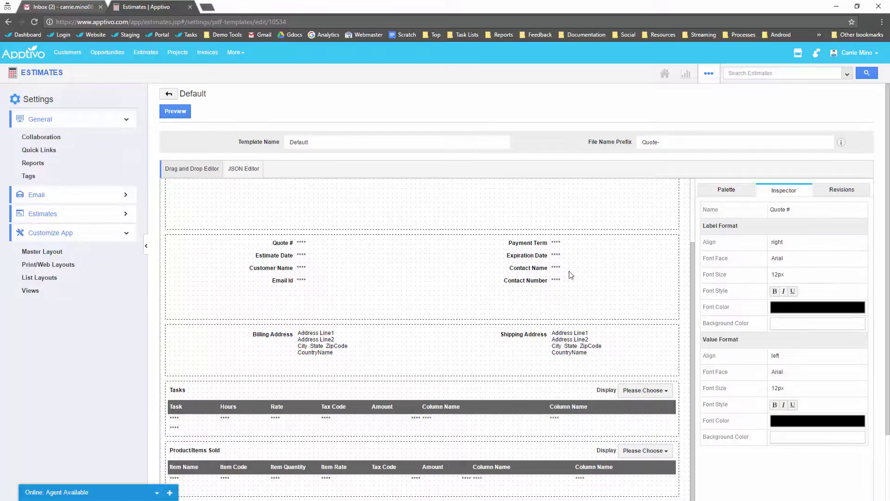
{"action": "left_click", "coordinate": [280, 258]}
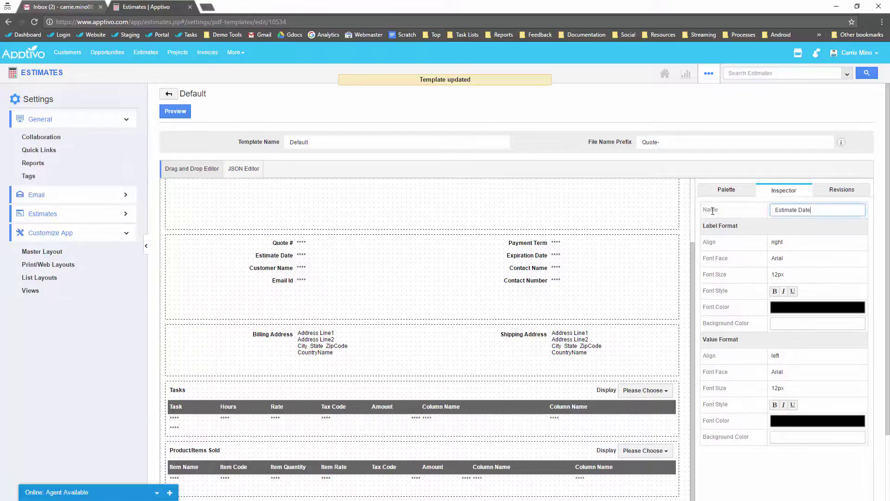
{"action": "double_click", "coordinate": [778, 212]}
{"action": "key", "text": "BackSpace"}
{"action": "left_click", "coordinate": [798, 225]}
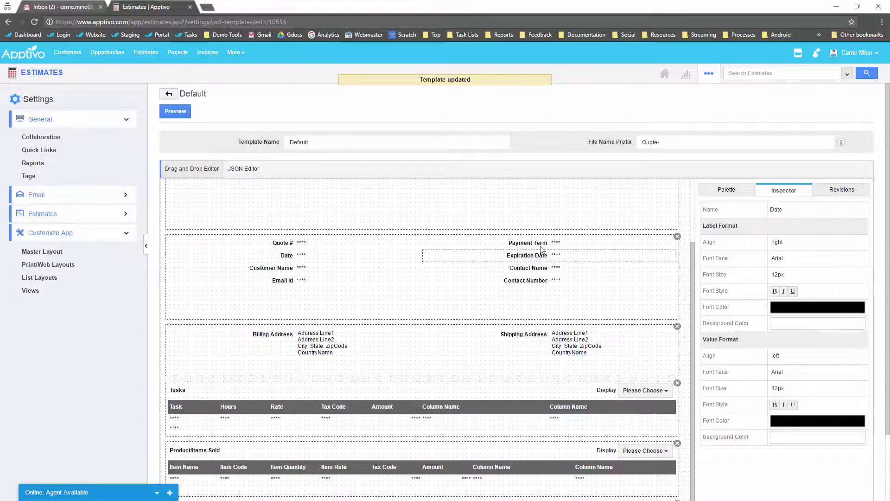
Step: Delete the Payment Term and Expiration Date fields
{"action": "left_click", "coordinate": [677, 237]}
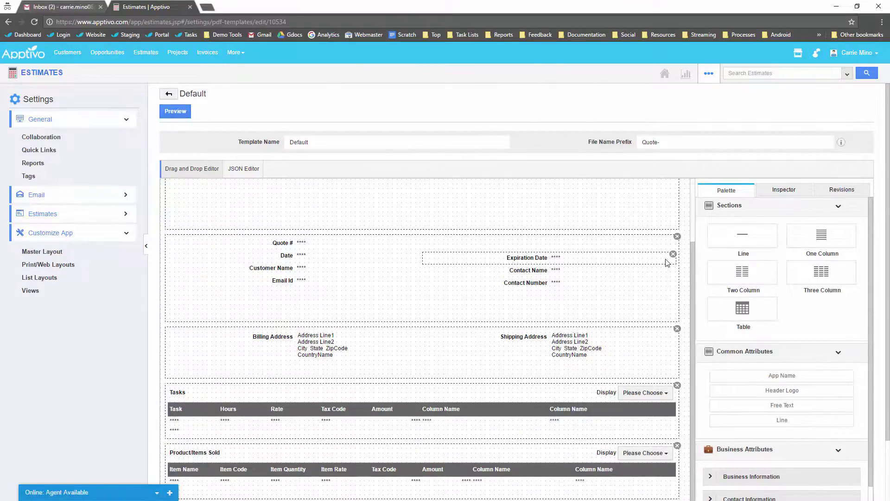
{"action": "mouse_move", "coordinate": [675, 258]}
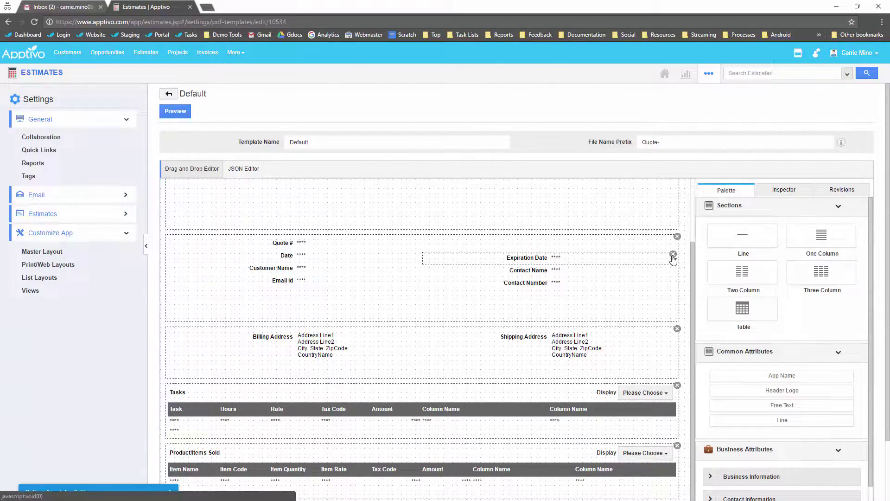
{"action": "left_click", "coordinate": [673, 255]}
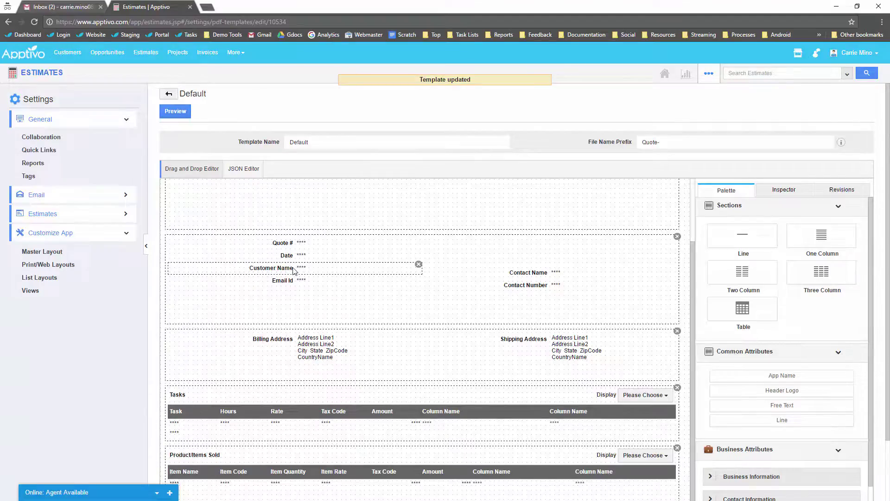
Step: Move Customer Name and Email Id to the right column, rename Email Id to Contact Email, and delete Shipping Address
{"action": "left_click_drag", "start_coordinate": [300, 270], "coordinate": [522, 244]}
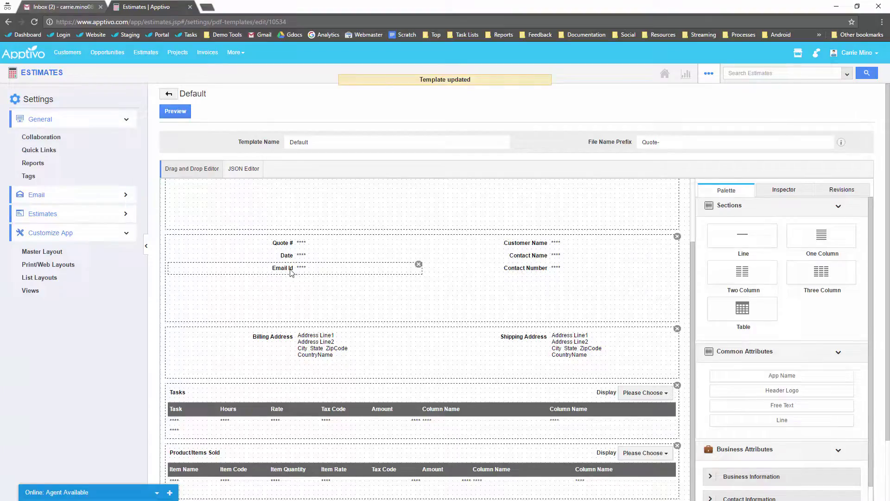
{"action": "left_click_drag", "start_coordinate": [291, 271], "coordinate": [533, 284]}
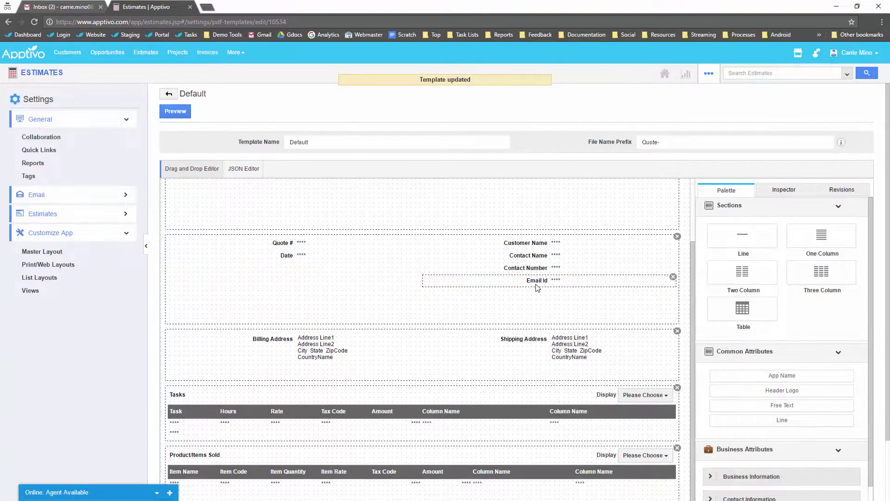
{"action": "left_click", "coordinate": [550, 281]}
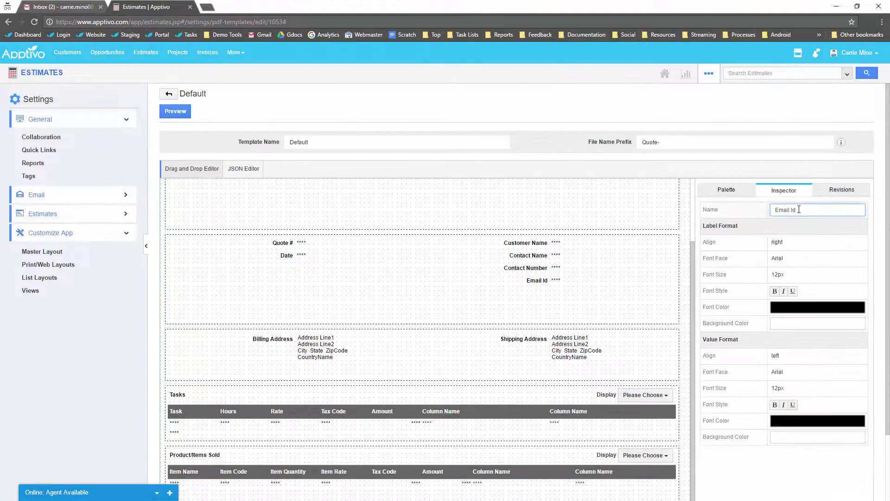
{"action": "left_click_drag", "start_coordinate": [799, 209], "coordinate": [726, 202]}
{"action": "type", "text": "Contact Email"}
{"action": "left_click", "coordinate": [793, 229]}
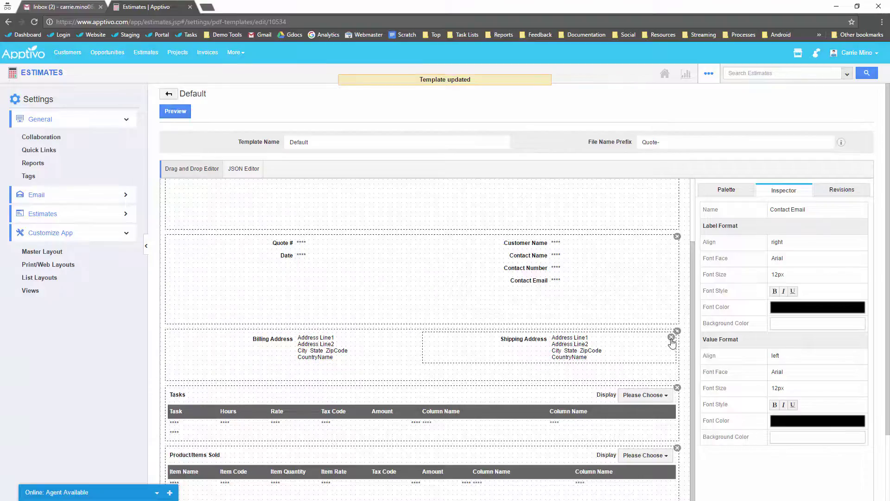
{"action": "left_click", "coordinate": [671, 338]}
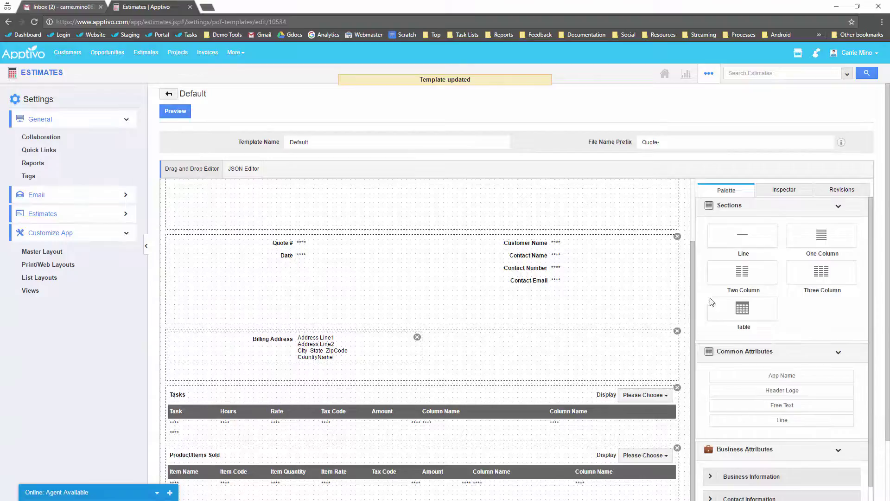
Step: Rename Billing Address to Address, move it under Contact Email, and remove the empty section
{"action": "double_click", "coordinate": [784, 211]}
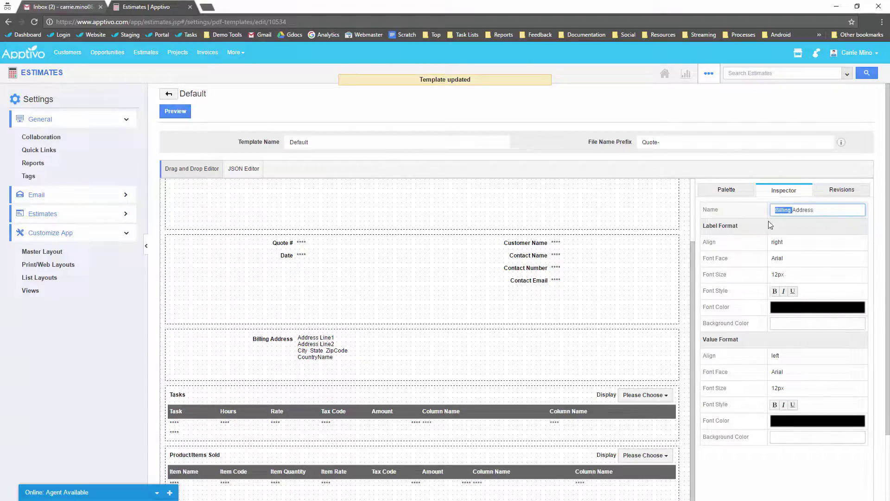
{"action": "key", "text": "BackSpace"}
{"action": "key", "text": "Return"}
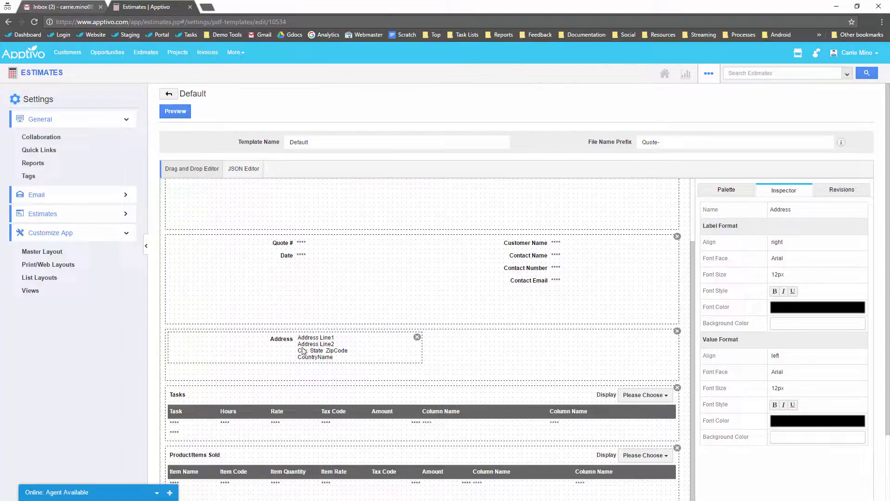
{"action": "left_click_drag", "start_coordinate": [277, 352], "coordinate": [550, 304]}
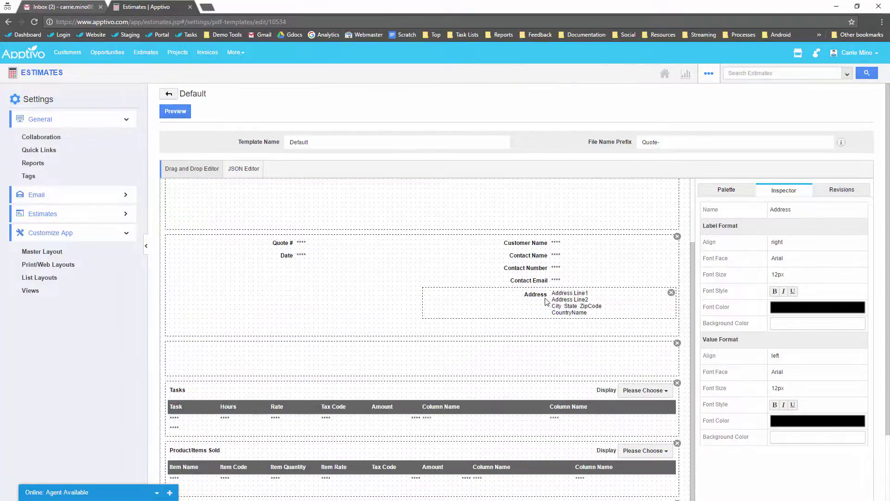
{"action": "left_click", "coordinate": [677, 343]}
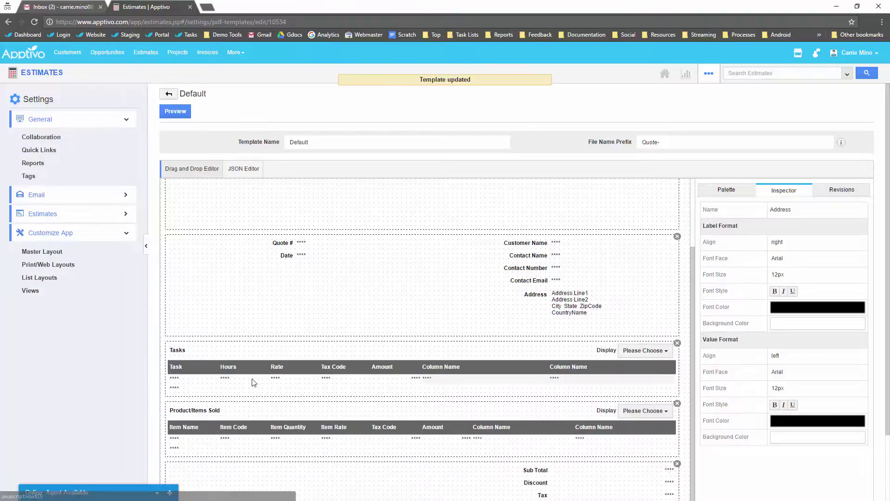
Step: Rename the Product/Items Sold section to Products & Services
{"action": "scroll", "coordinate": [203, 343], "scroll_direction": "down", "scroll_amount": 1}
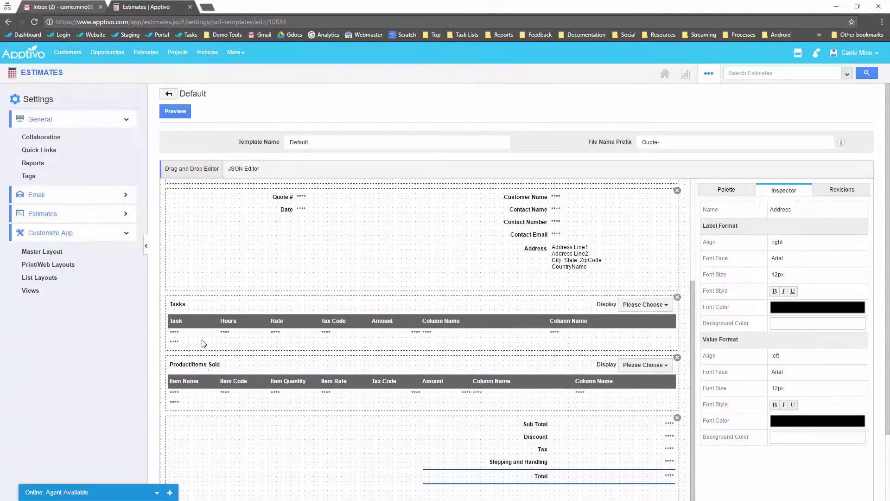
{"action": "left_click", "coordinate": [206, 366]}
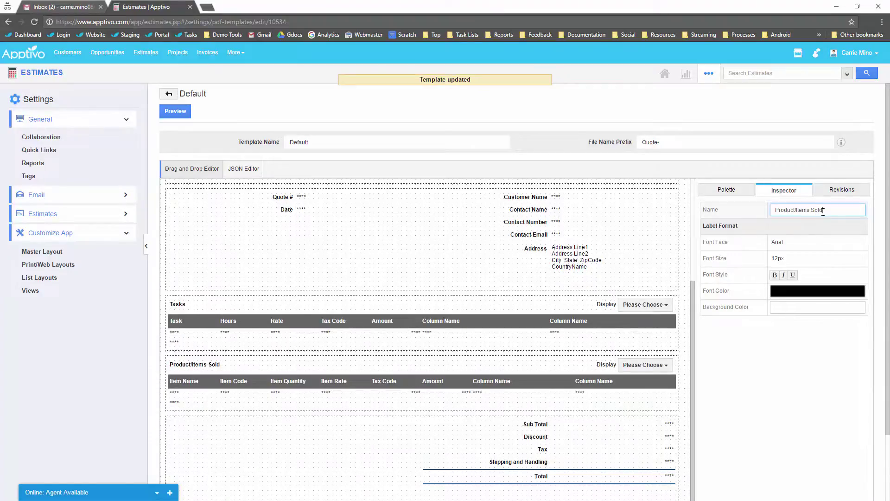
{"action": "left_click_drag", "start_coordinate": [833, 212], "coordinate": [757, 210]}
{"action": "type", "text": "Product"}
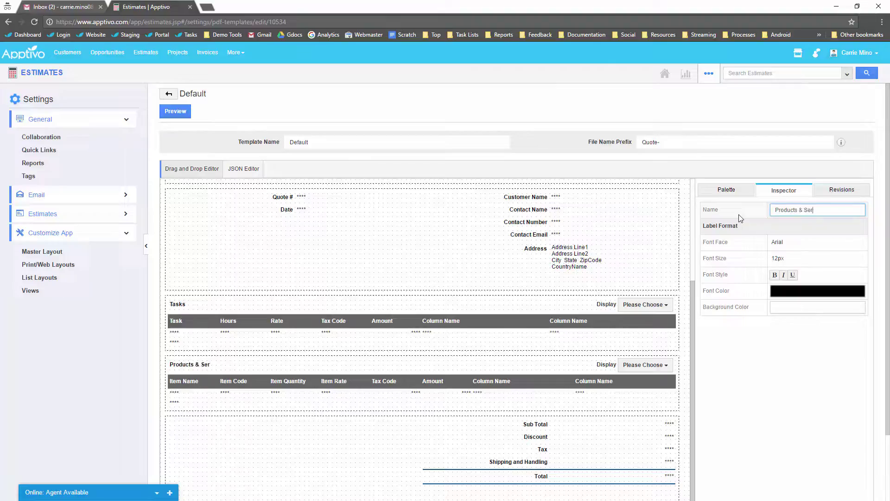
{"action": "type", "text": "s"}
{"action": "left_click", "coordinate": [788, 405]}
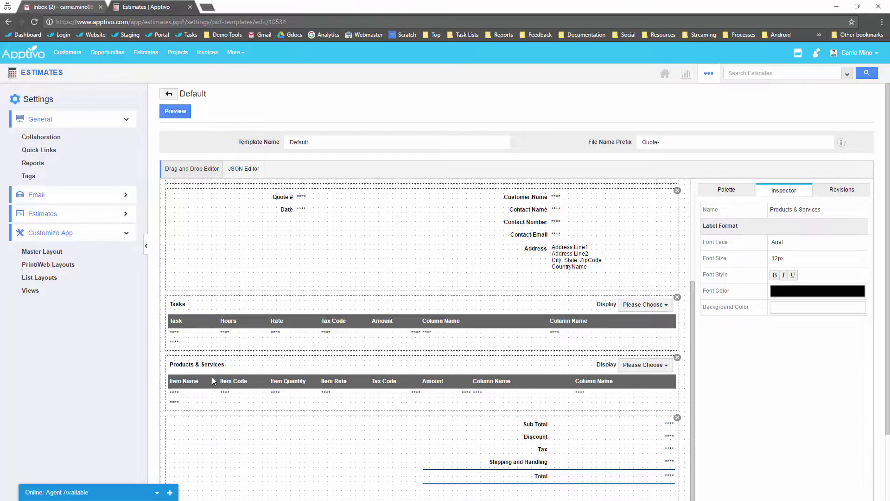
Step: Hide the Tax Code and Item Code columns in the Products & Services table
{"action": "left_click", "coordinate": [650, 364]}
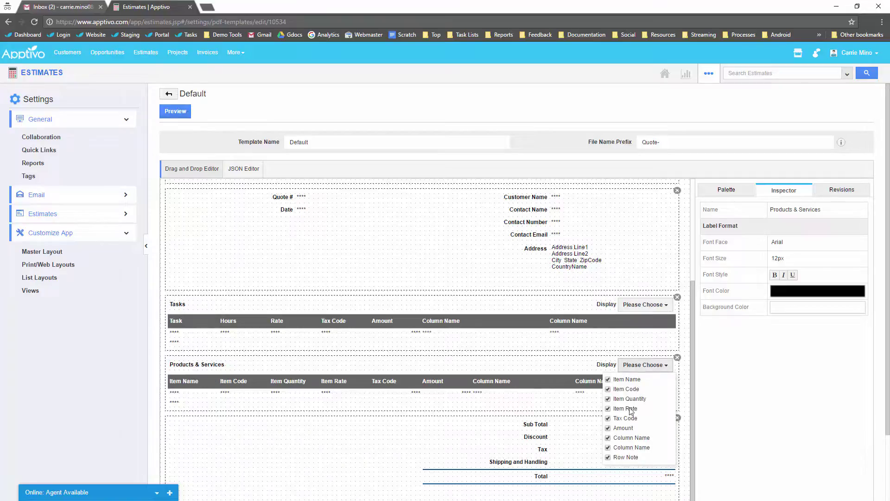
{"action": "left_click", "coordinate": [609, 419]}
{"action": "left_click", "coordinate": [609, 389]}
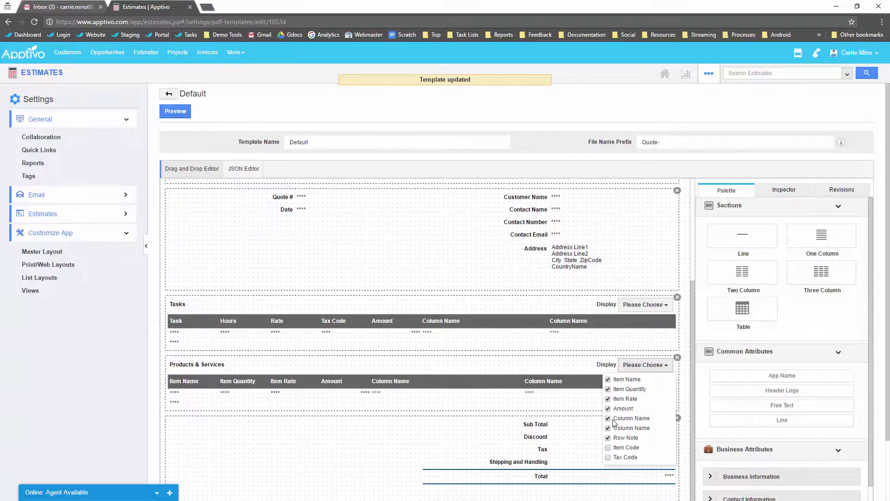
{"action": "left_click", "coordinate": [210, 425]}
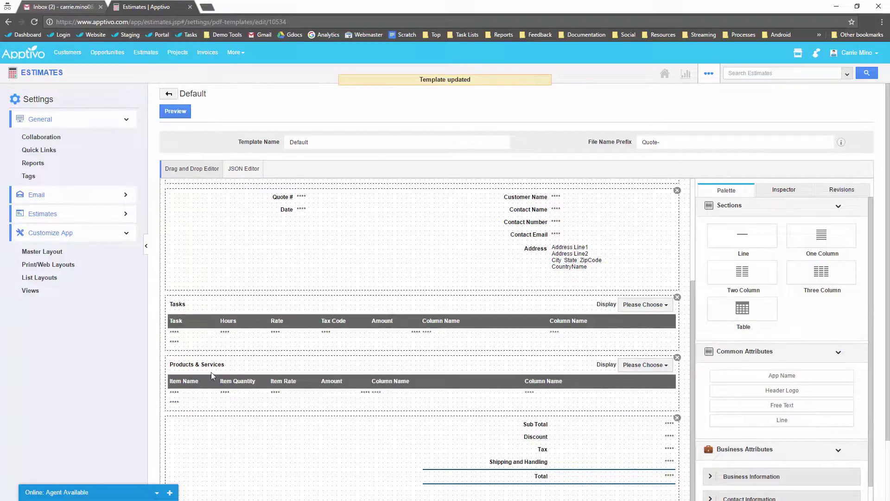
{"action": "left_click", "coordinate": [193, 381]}
Step: Set the Item Name column width to 35
{"action": "left_click", "coordinate": [802, 227]}
{"action": "left_click_drag", "start_coordinate": [802, 226], "coordinate": [763, 232]}
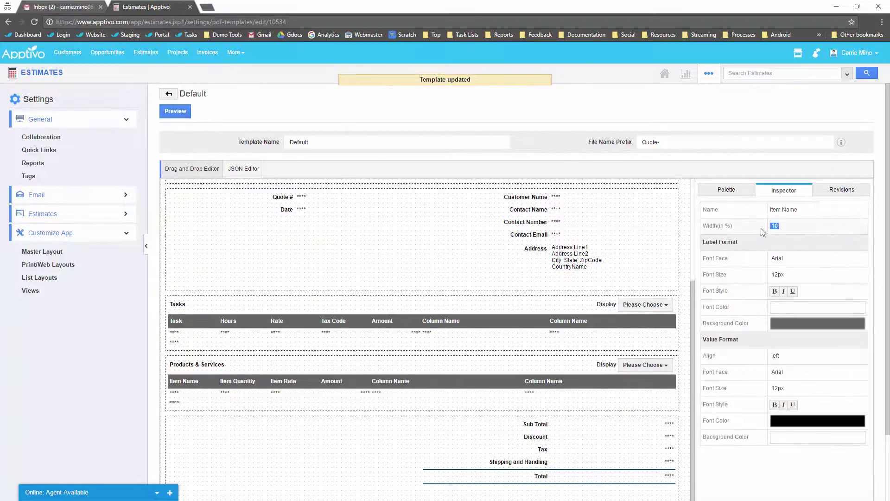
{"action": "left_click", "coordinate": [817, 227]}
{"action": "key", "text": "BackSpace"}
{"action": "key", "text": "BackSpace"}
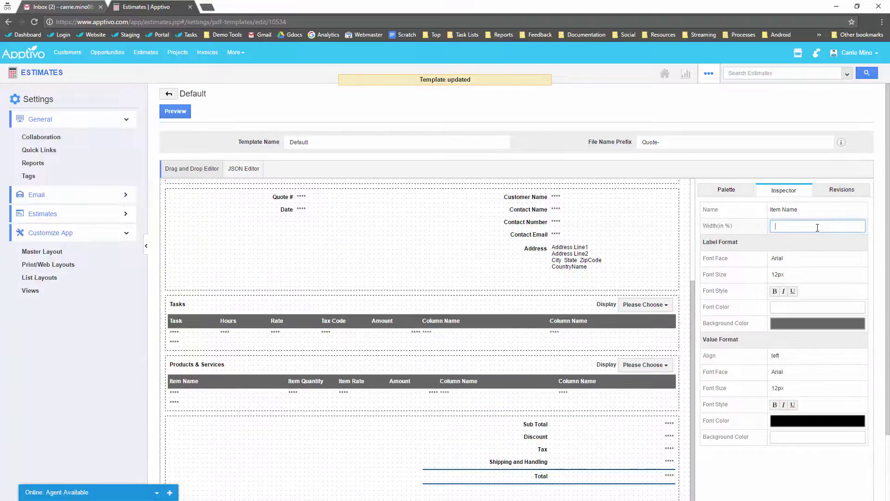
{"action": "type", "text": "35"}
{"action": "key", "text": "Return"}
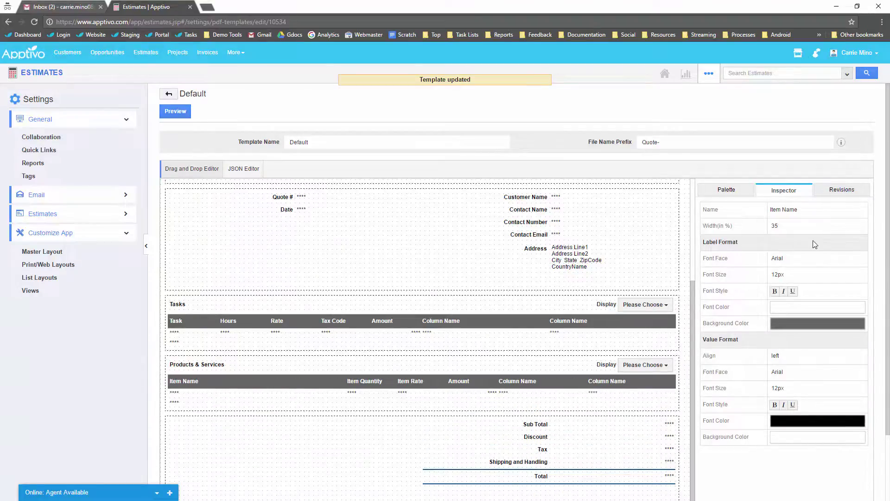
Step: Remove the Shipping and Handling and Tax rows and move Total up under Discount
{"action": "scroll", "coordinate": [396, 374], "scroll_direction": "down", "scroll_amount": 2}
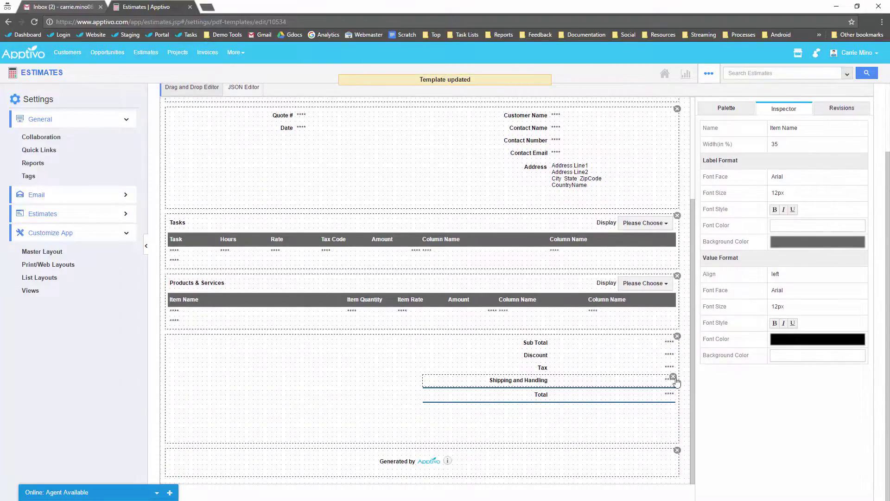
{"action": "left_click", "coordinate": [674, 377]}
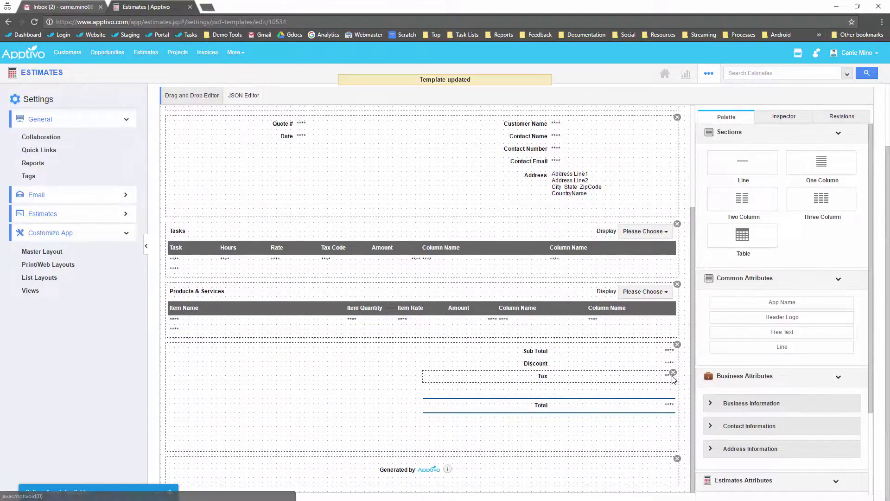
{"action": "left_click", "coordinate": [673, 374]}
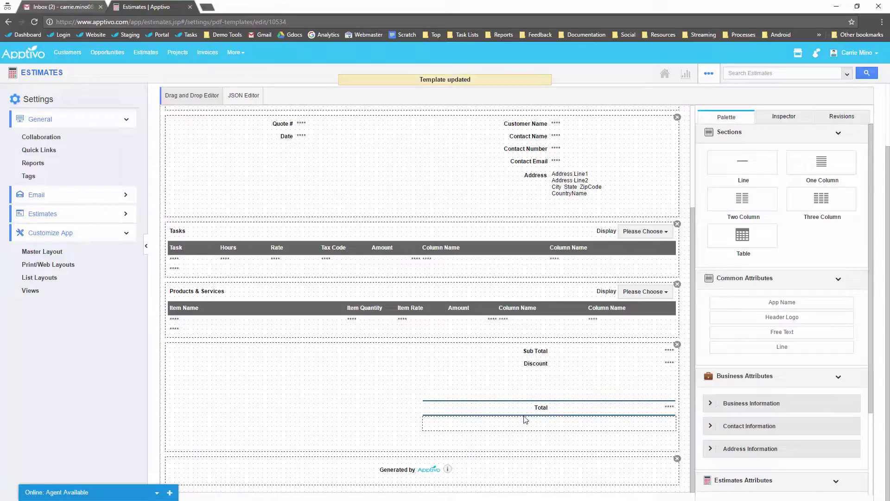
{"action": "left_click_drag", "start_coordinate": [534, 405], "coordinate": [534, 384]}
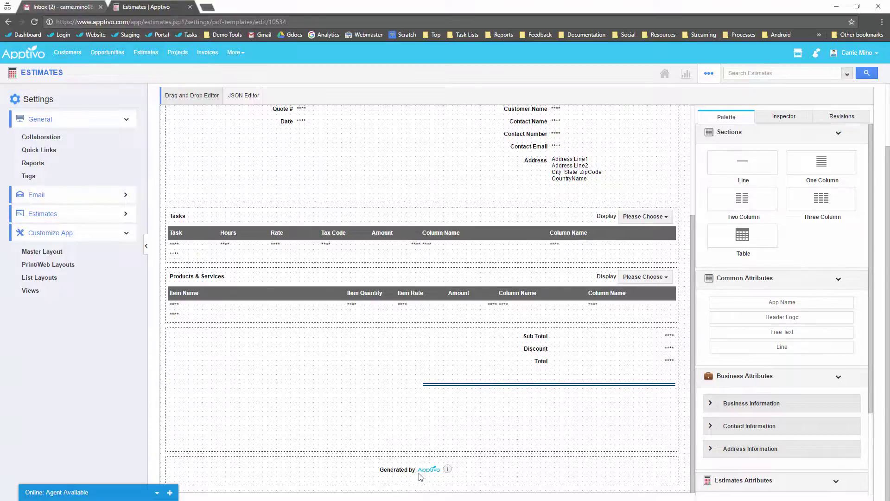
{"action": "left_click", "coordinate": [437, 465]}
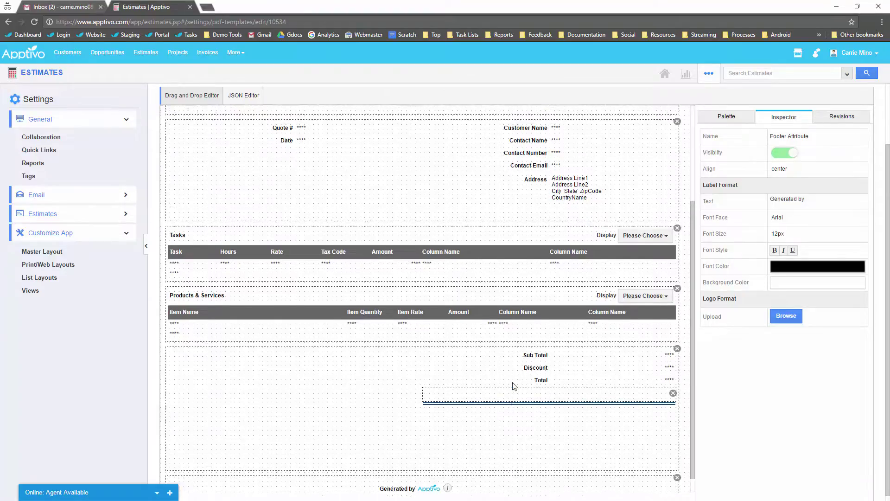
{"action": "scroll", "coordinate": [463, 306], "scroll_direction": "up", "scroll_amount": 5}
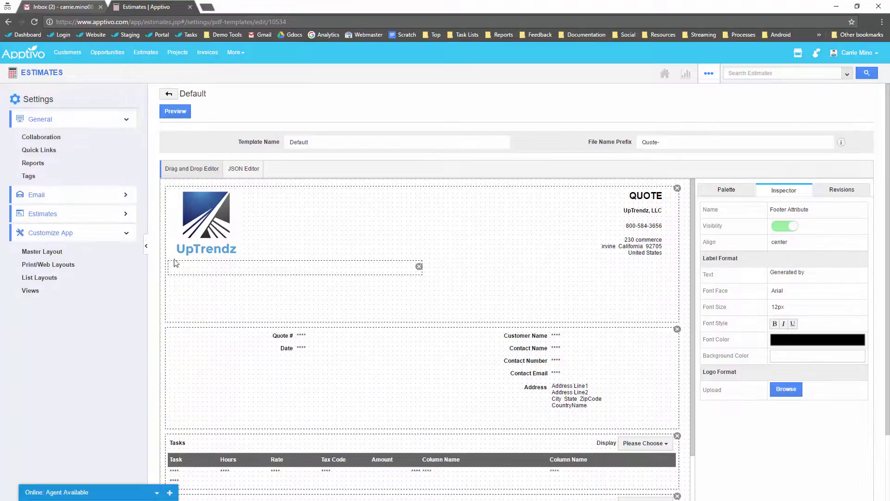
Step: Start a new estimate and add an empty product item row to inspect the form
{"action": "left_click", "coordinate": [46, 72]}
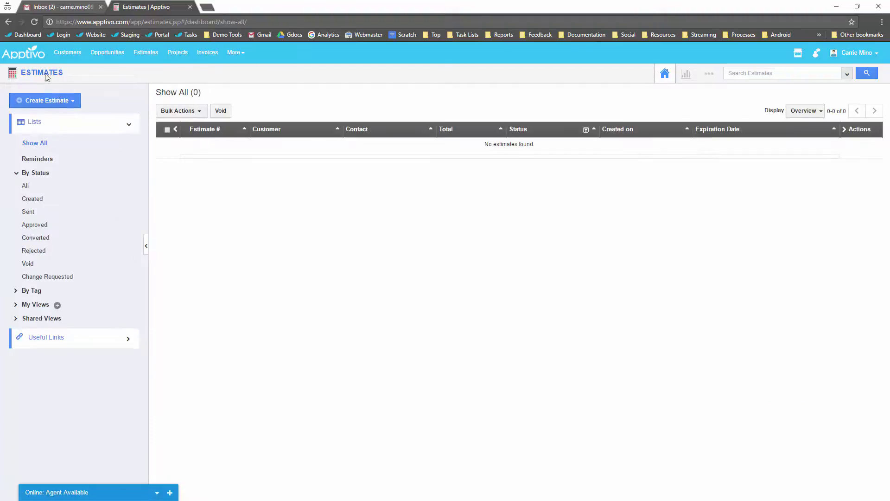
{"action": "left_click", "coordinate": [53, 104]}
{"action": "left_click", "coordinate": [50, 117]}
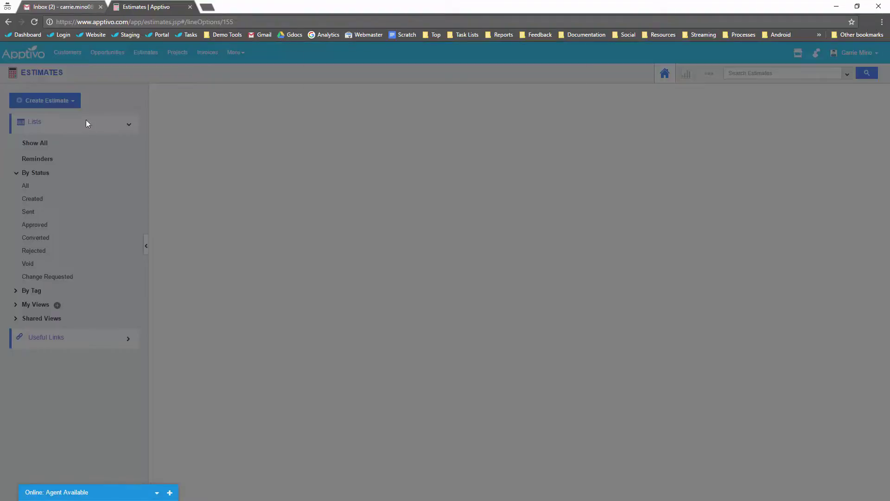
{"action": "left_click", "coordinate": [552, 201]}
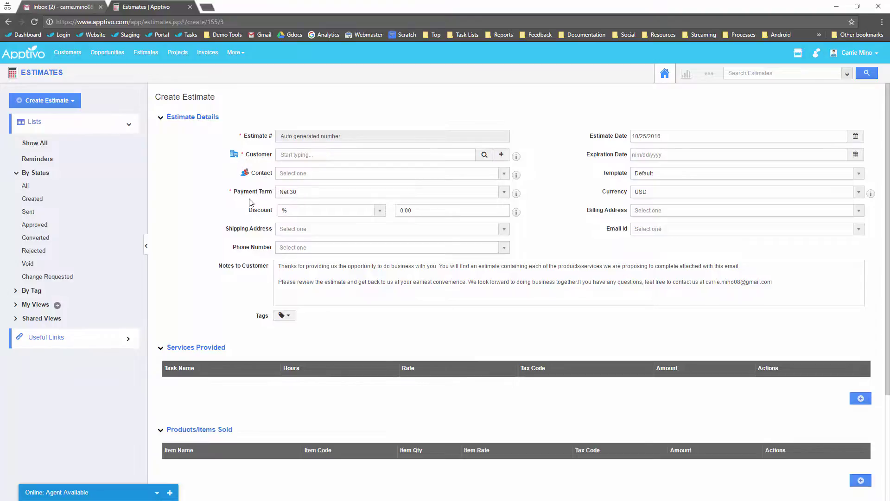
{"action": "scroll", "coordinate": [205, 263], "scroll_direction": "down", "scroll_amount": 2}
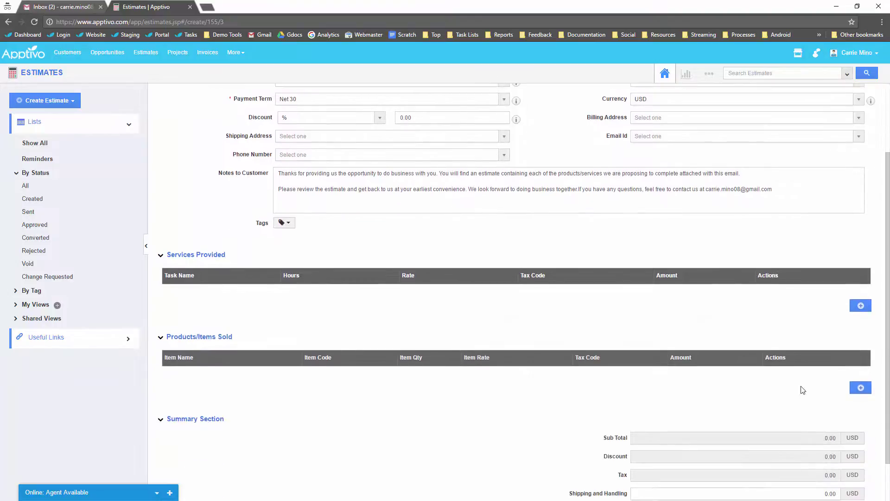
{"action": "left_click", "coordinate": [861, 385]}
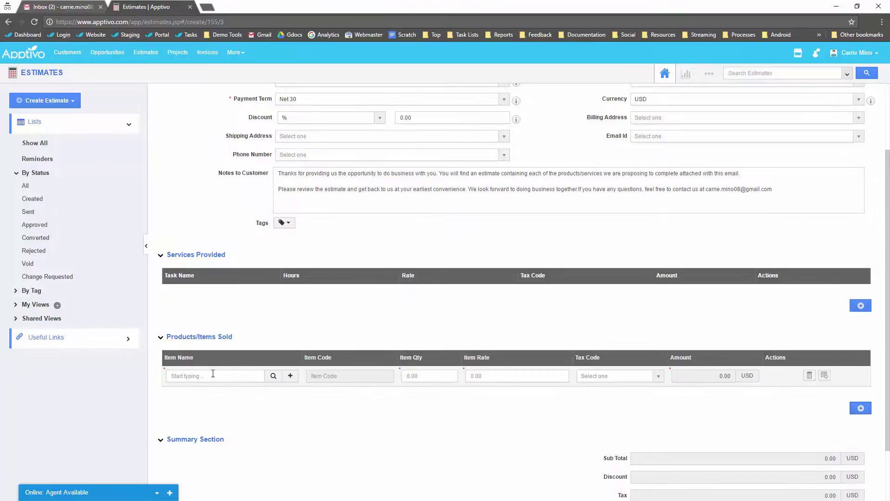
{"action": "scroll", "coordinate": [213, 392], "scroll_direction": "up", "scroll_amount": 2}
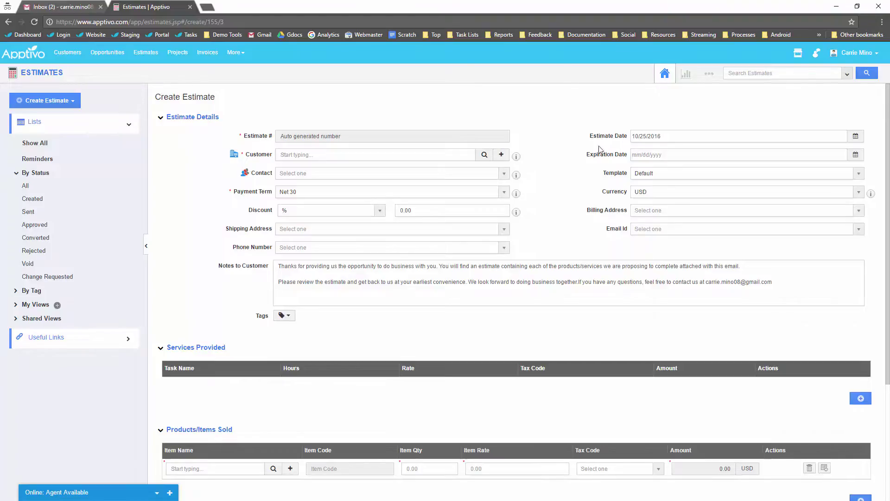
Step: Go to Estimates Settings > Customize App > Master Layout
{"action": "left_click", "coordinate": [710, 73]}
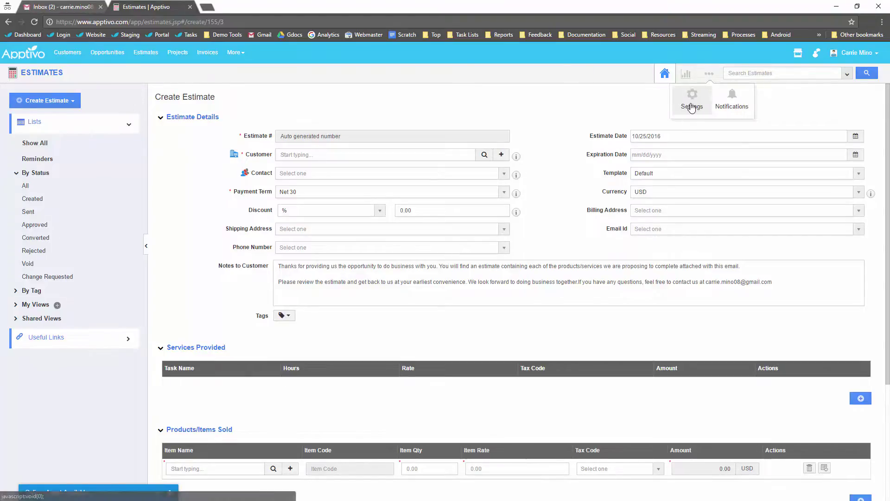
{"action": "left_click", "coordinate": [692, 107]}
{"action": "left_click", "coordinate": [58, 235]}
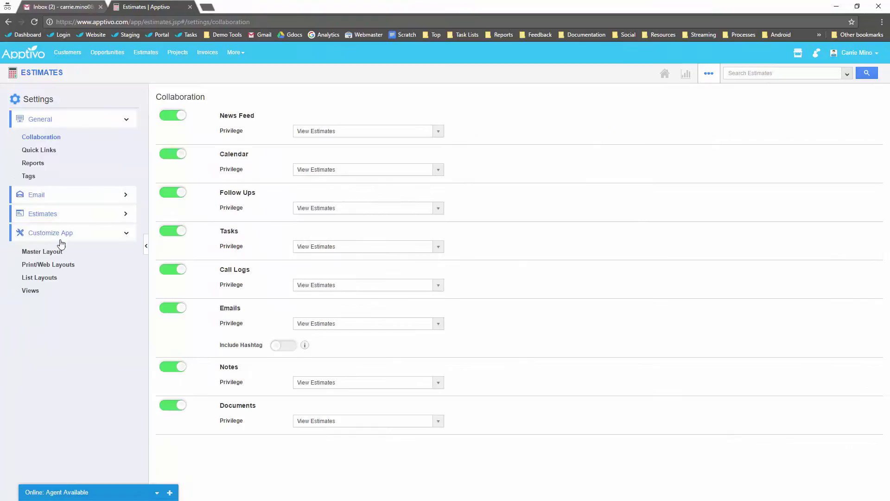
{"action": "left_click", "coordinate": [51, 253]}
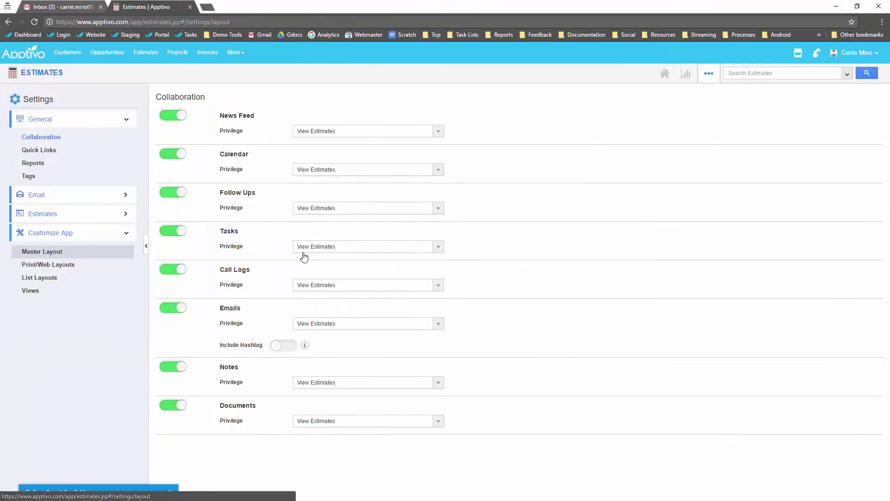
Step: Move the Created on and Created by fields down one slot each
{"action": "scroll", "coordinate": [463, 333], "scroll_direction": "down", "scroll_amount": 2}
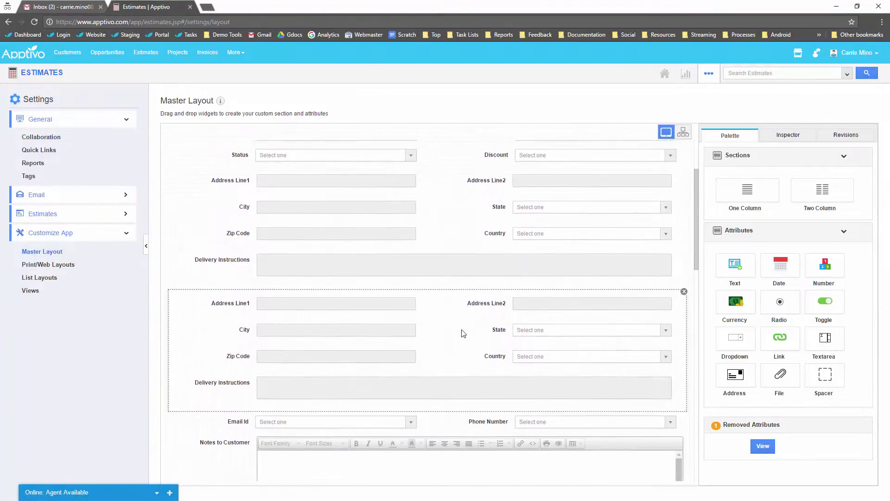
{"action": "scroll", "coordinate": [463, 333], "scroll_direction": "down", "scroll_amount": 3}
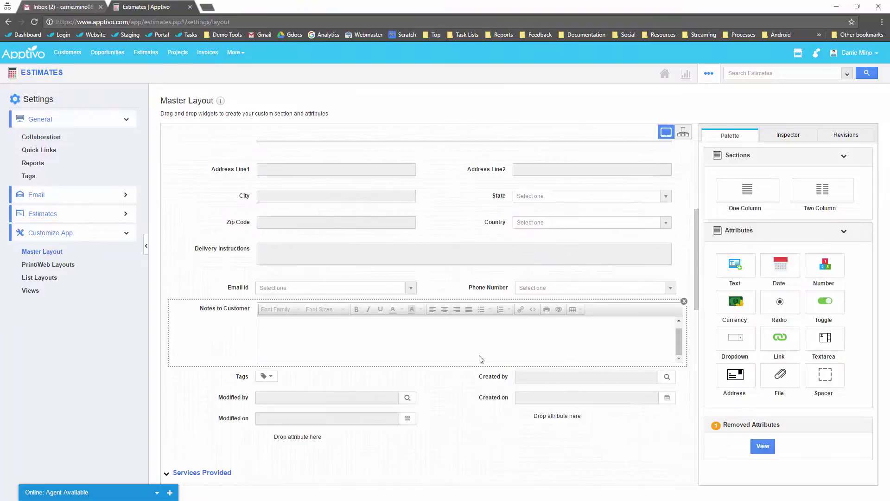
{"action": "left_click_drag", "start_coordinate": [499, 395], "coordinate": [533, 420]}
{"action": "left_click_drag", "start_coordinate": [497, 379], "coordinate": [499, 398]}
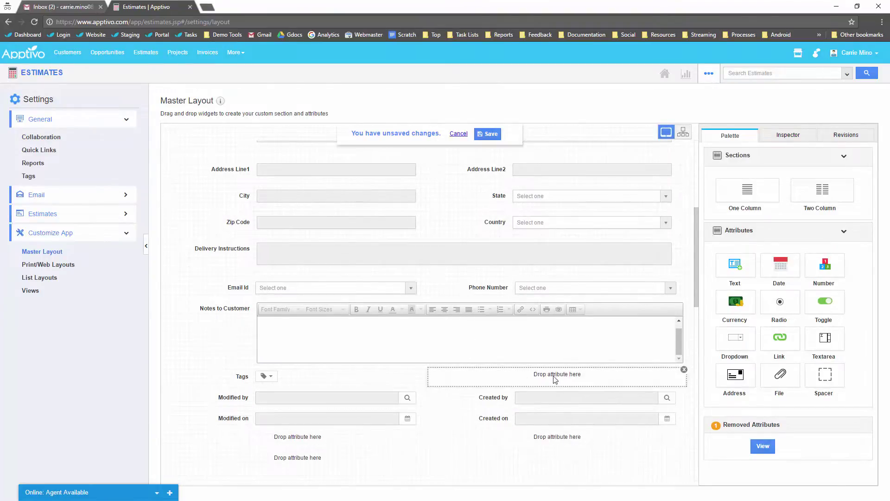
Step: Add a date field named Project Start beside Tags and save the master layout
{"action": "left_click_drag", "start_coordinate": [781, 266], "coordinate": [559, 376]}
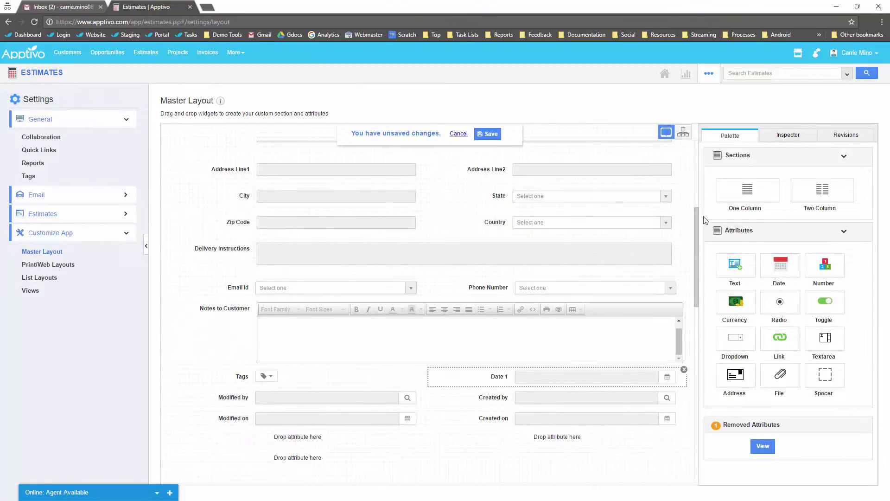
{"action": "left_click_drag", "start_coordinate": [807, 189], "coordinate": [746, 187]}
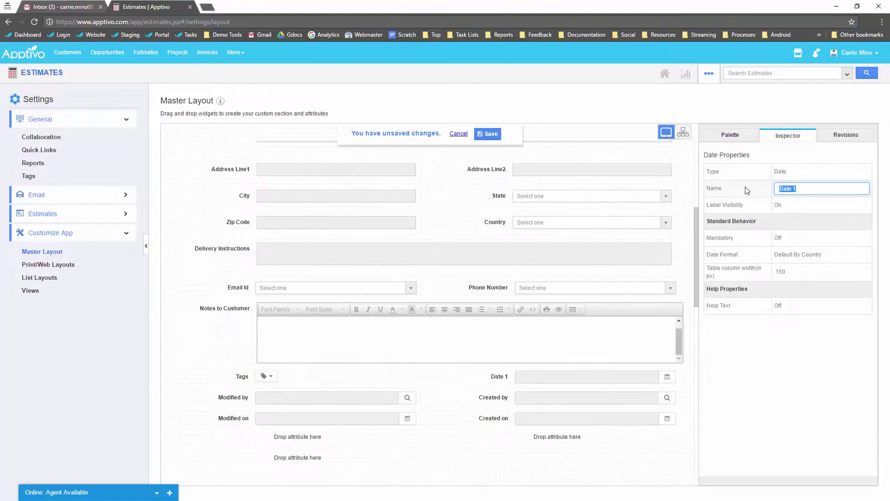
{"action": "type", "text": "Project Start"}
{"action": "left_click", "coordinate": [763, 394]}
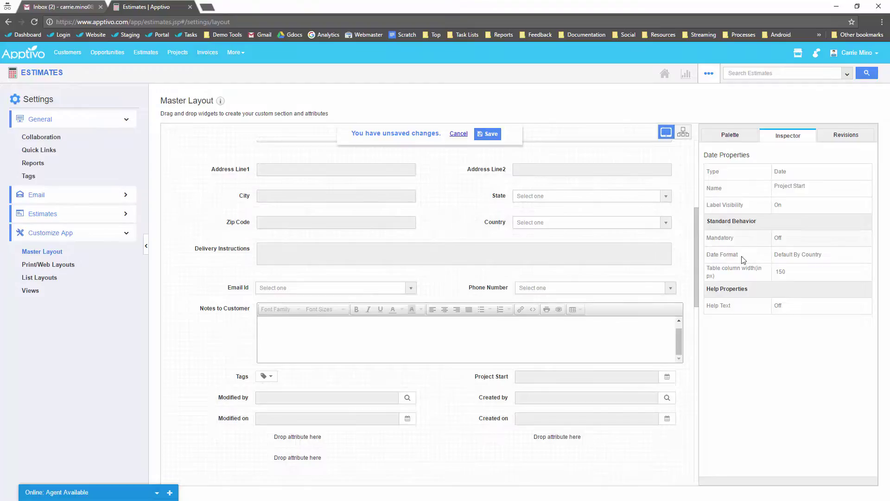
{"action": "left_click", "coordinate": [488, 134]}
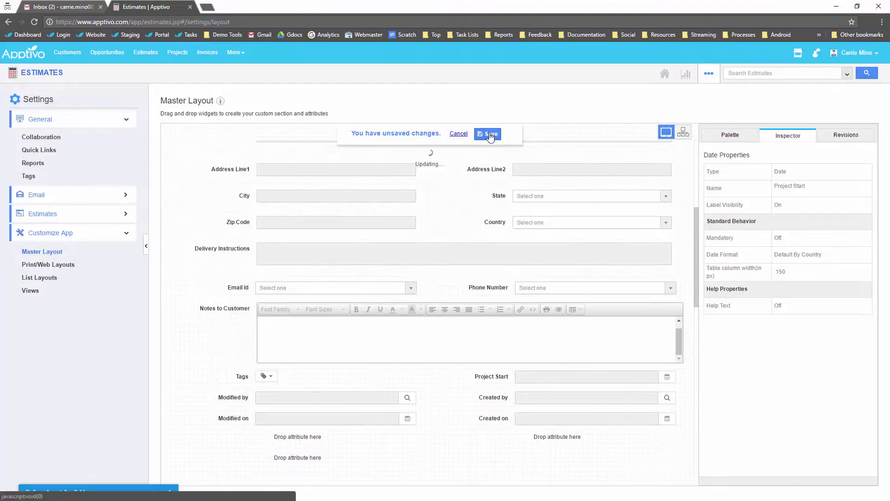
{"action": "left_click", "coordinate": [65, 266]}
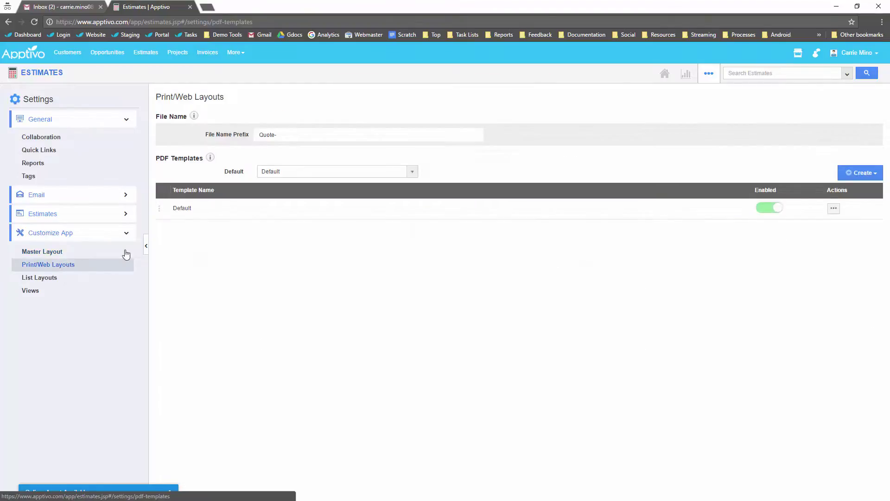
Step: In the Default template, place Project Start from Estimate Details directly under Date
{"action": "left_click", "coordinate": [833, 208]}
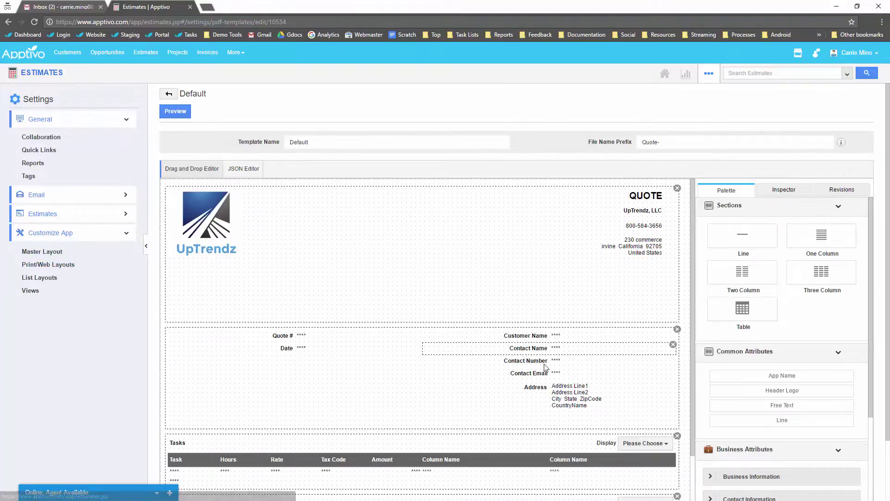
{"action": "scroll", "coordinate": [510, 338], "scroll_direction": "down", "scroll_amount": 1}
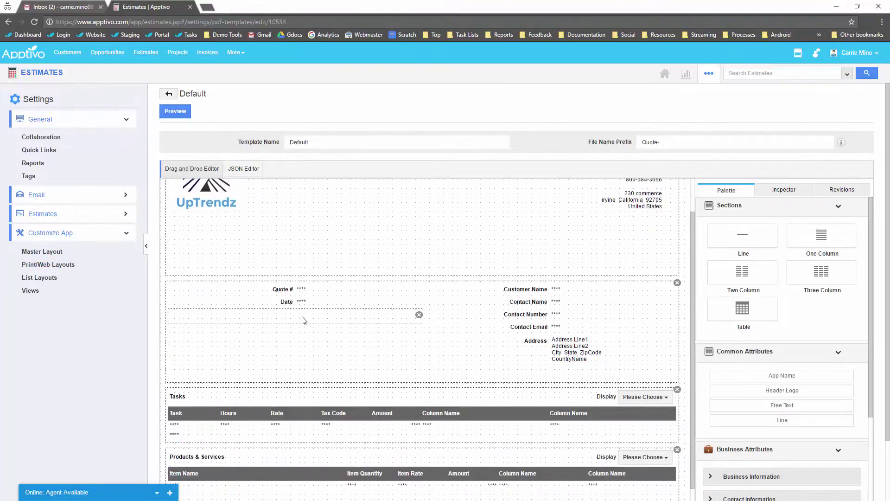
{"action": "scroll", "coordinate": [801, 425], "scroll_direction": "down", "scroll_amount": 5}
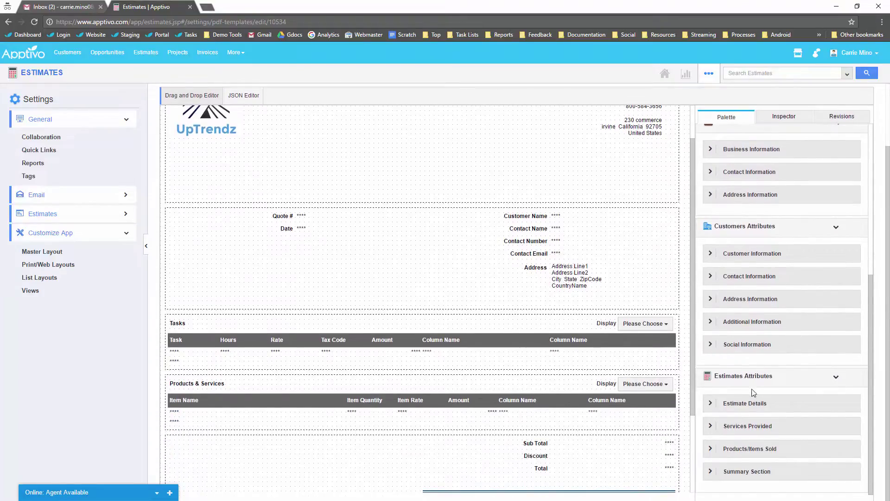
{"action": "left_click", "coordinate": [708, 406]}
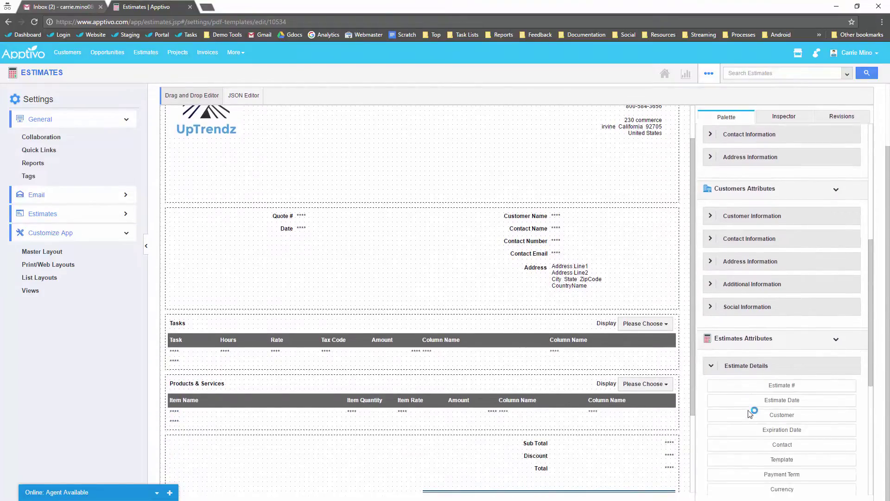
{"action": "scroll", "coordinate": [751, 410], "scroll_direction": "down", "scroll_amount": 7}
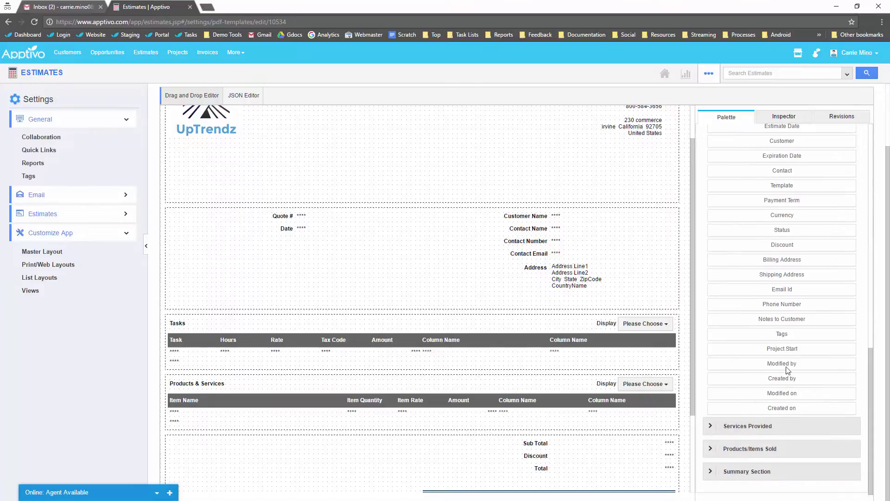
{"action": "left_click_drag", "start_coordinate": [789, 353], "coordinate": [297, 246]}
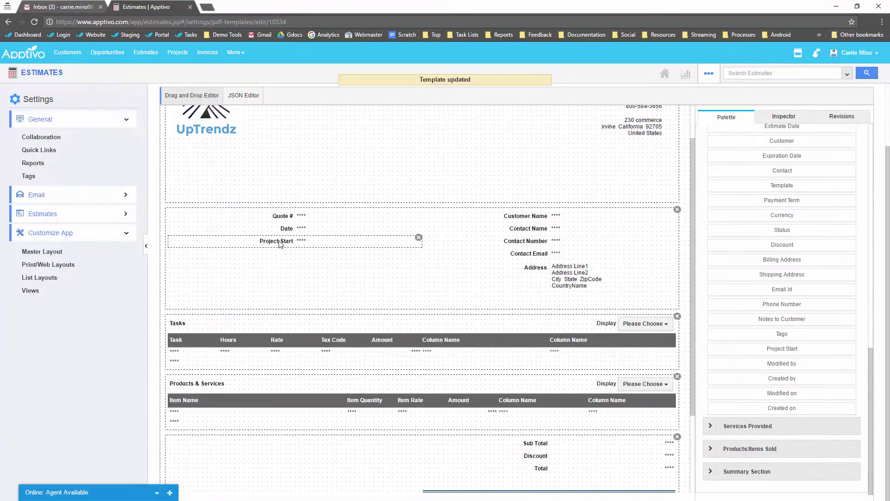
{"action": "left_click", "coordinate": [280, 245]}
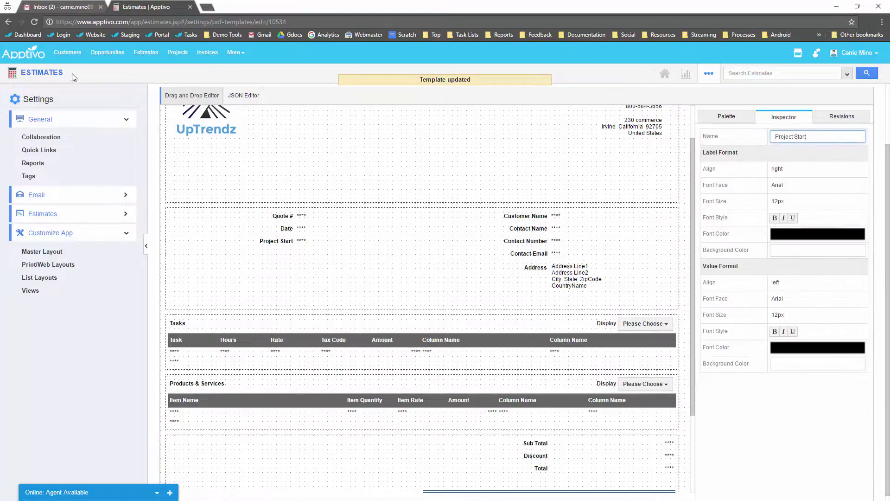
Step: Start a new item-based estimate and create the customer Maxilon for it
{"action": "left_click", "coordinate": [51, 77]}
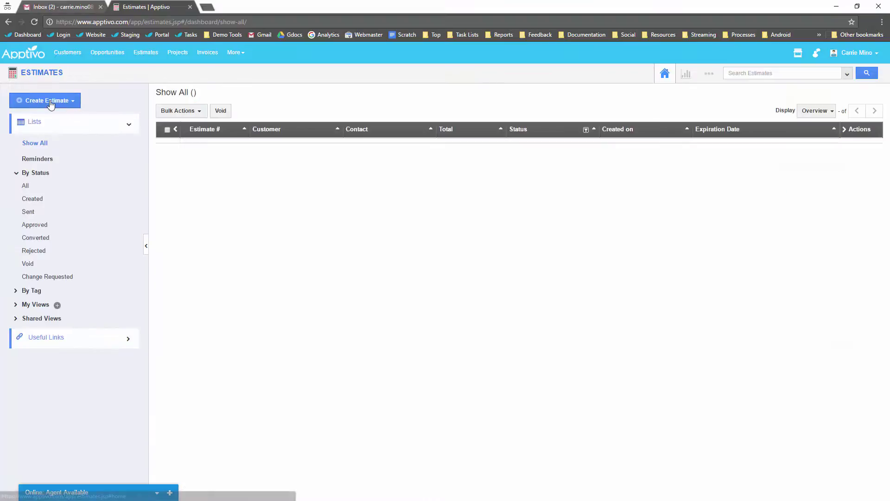
{"action": "mouse_move", "coordinate": [51, 102]}
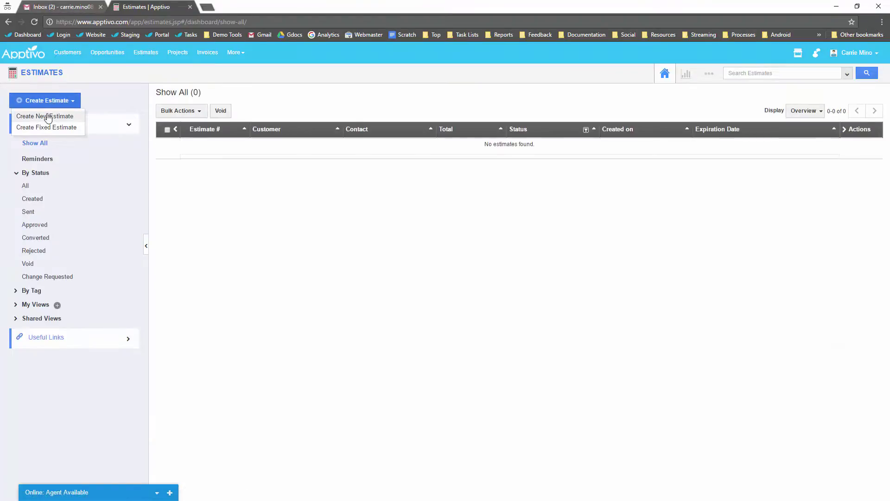
{"action": "left_click", "coordinate": [45, 117]}
{"action": "left_click", "coordinate": [321, 134]}
{"action": "left_click", "coordinate": [561, 200]}
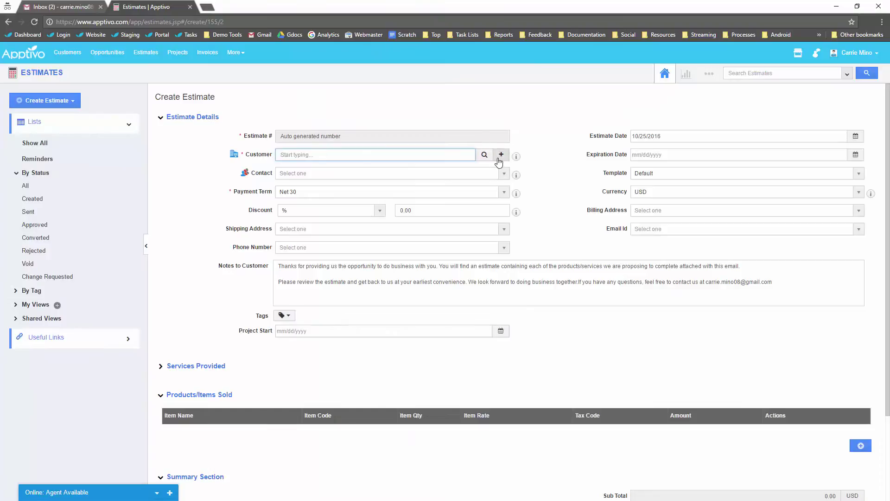
{"action": "left_click", "coordinate": [502, 155]}
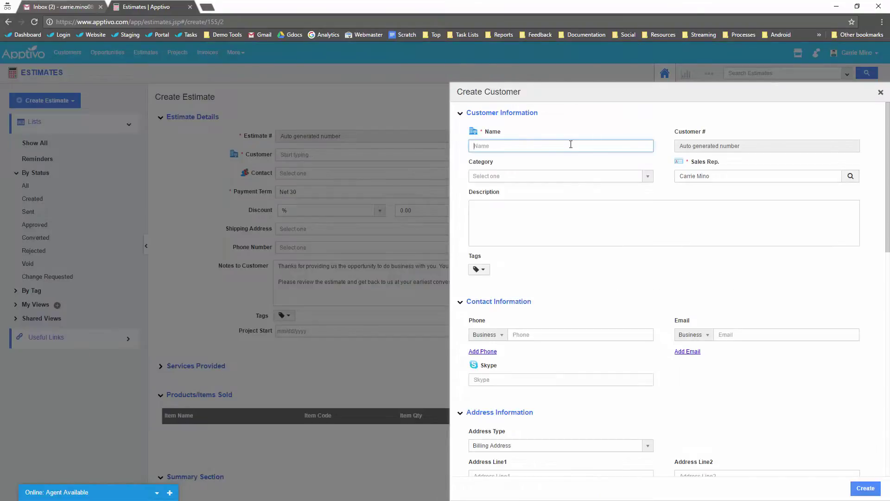
{"action": "type", "text": "Maxilon"}
{"action": "left_click", "coordinate": [866, 493]}
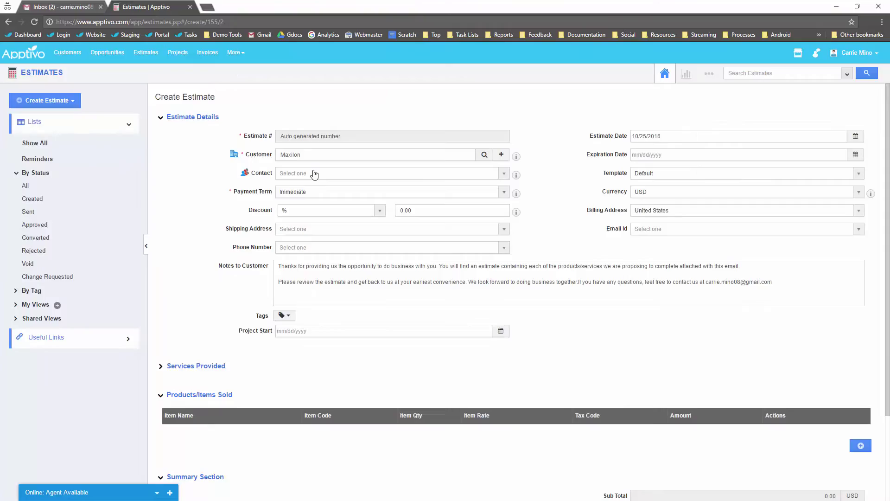
Step: Add a new contact with first and last name, phone number and e-mail, then add a product row
{"action": "left_click", "coordinate": [312, 173]}
{"action": "left_click", "coordinate": [301, 209]}
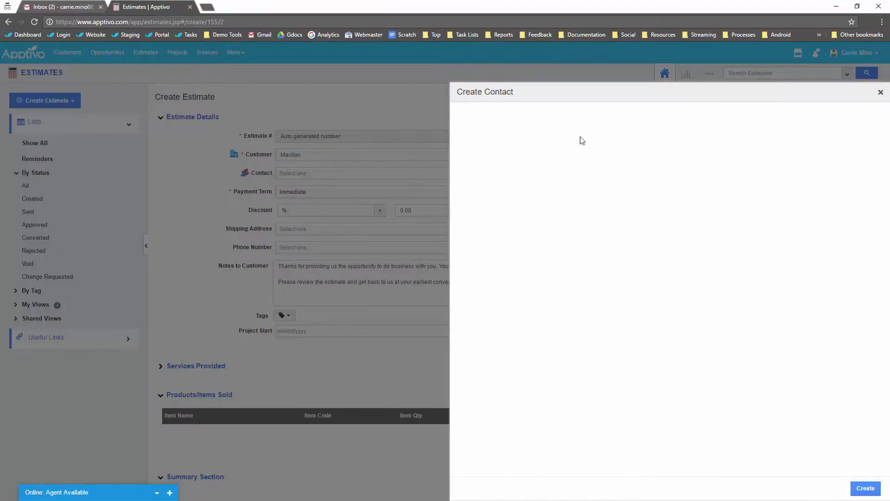
{"action": "left_click", "coordinate": [567, 145]}
{"action": "key", "text": "Tab"}
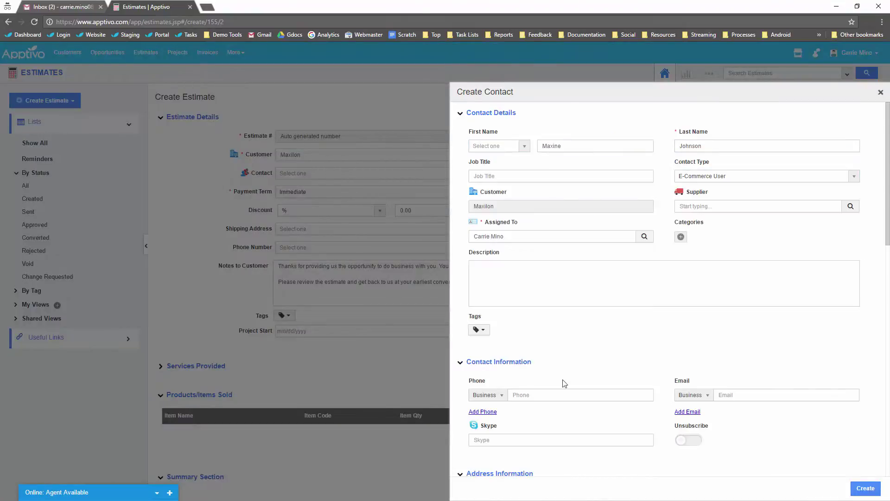
{"action": "left_click", "coordinate": [538, 395]}
{"action": "type", "text": "8581818"}
{"action": "key", "text": "Tab"}
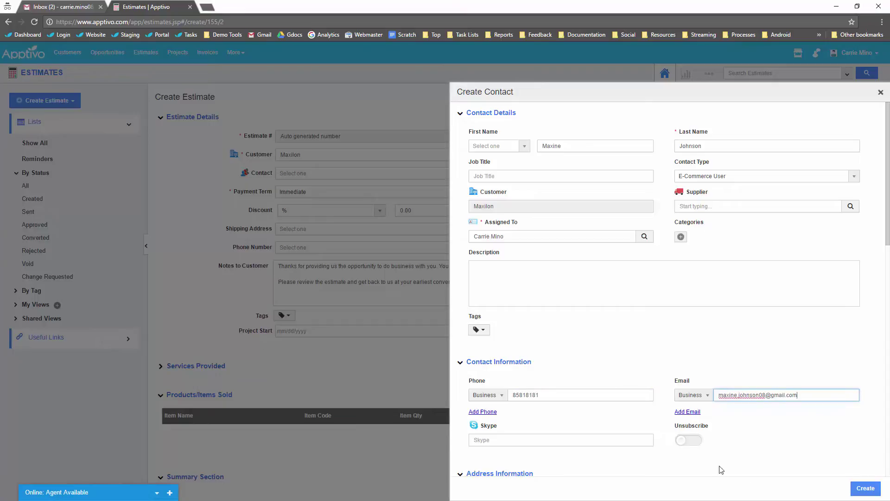
{"action": "key", "text": "Return"}
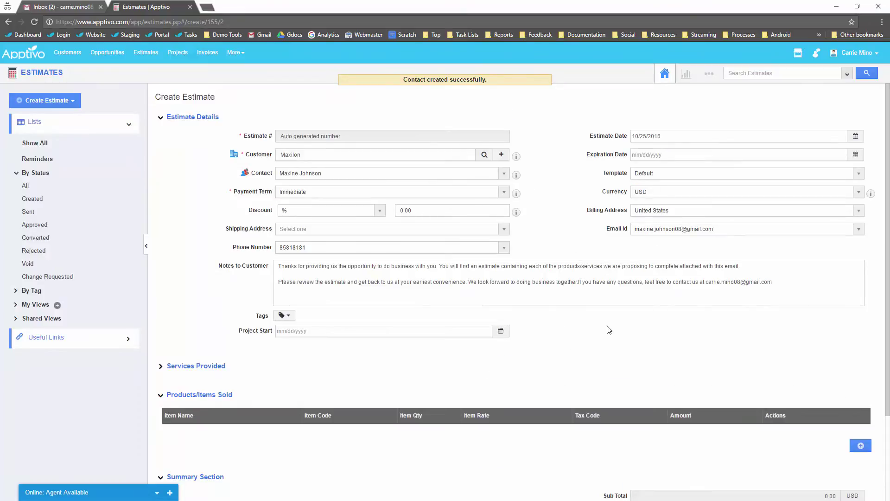
{"action": "scroll", "coordinate": [608, 328], "scroll_direction": "down", "scroll_amount": 2}
{"action": "left_click", "coordinate": [861, 332]}
Step: Create a new item Consulting - 1 Hour priced at 125 for the row
{"action": "left_click", "coordinate": [289, 323]}
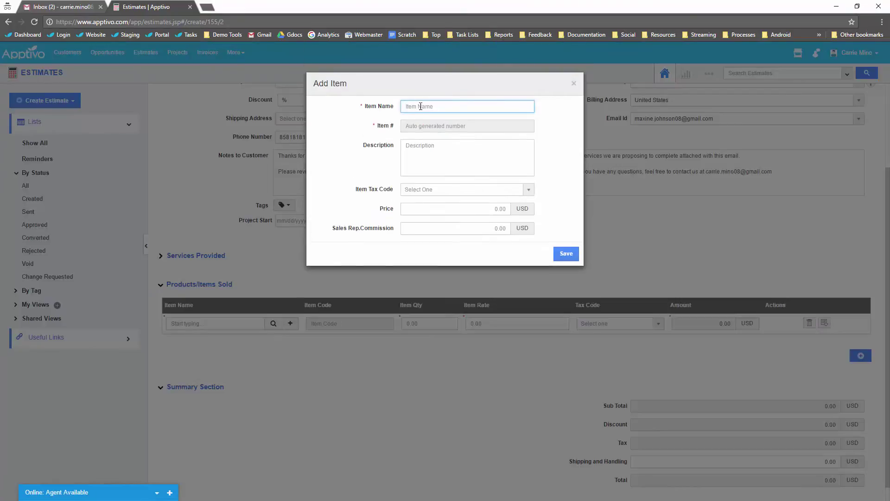
{"action": "type", "text": "Consulting - 1 Hour"}
{"action": "left_click", "coordinate": [508, 209]}
{"action": "type", "text": "125"}
{"action": "left_click", "coordinate": [567, 253]}
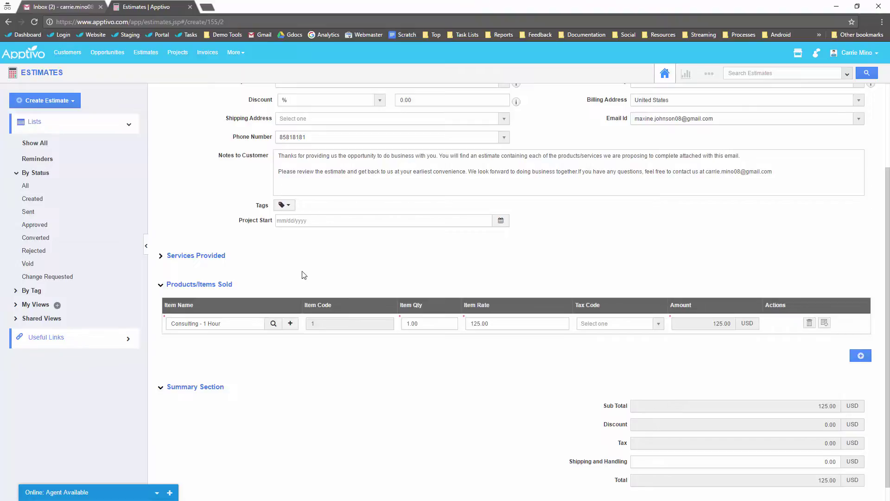
Step: Set the item quantity to 10, then create and e-mail the estimate
{"action": "scroll", "coordinate": [325, 291], "scroll_direction": "up", "scroll_amount": 3}
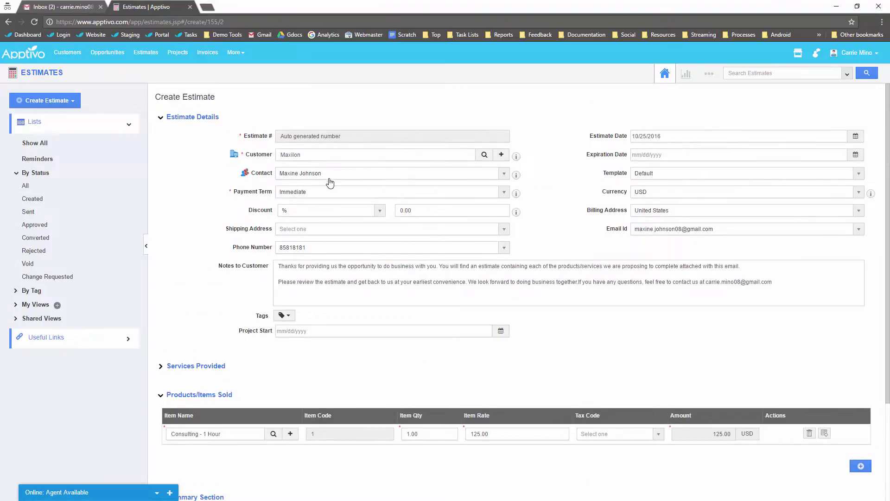
{"action": "scroll", "coordinate": [279, 325], "scroll_direction": "down", "scroll_amount": 3}
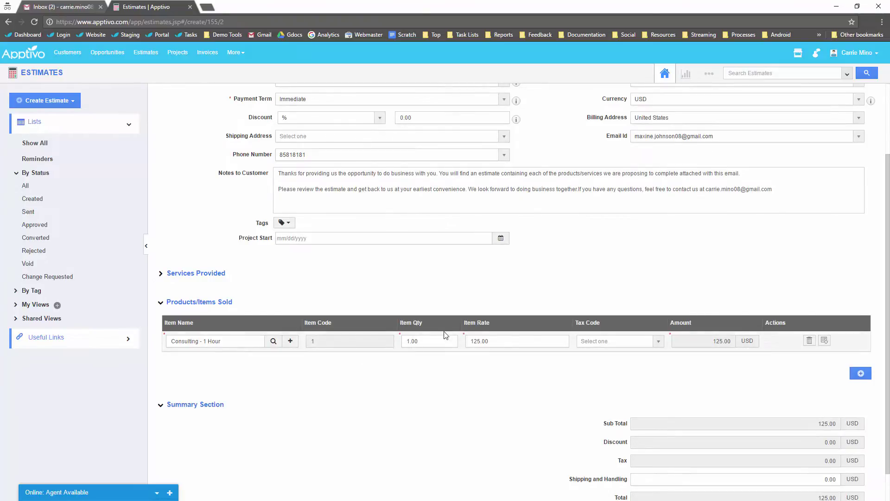
{"action": "left_click_drag", "start_coordinate": [452, 342], "coordinate": [387, 347]}
{"action": "type", "text": "10"}
{"action": "left_click", "coordinate": [387, 347]}
{"action": "scroll", "coordinate": [625, 424], "scroll_direction": "down", "scroll_amount": 1}
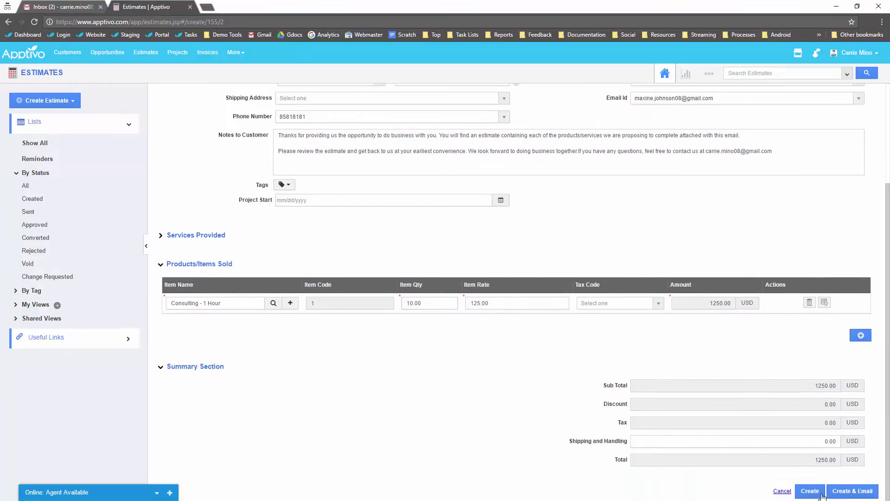
{"action": "left_click", "coordinate": [841, 493]}
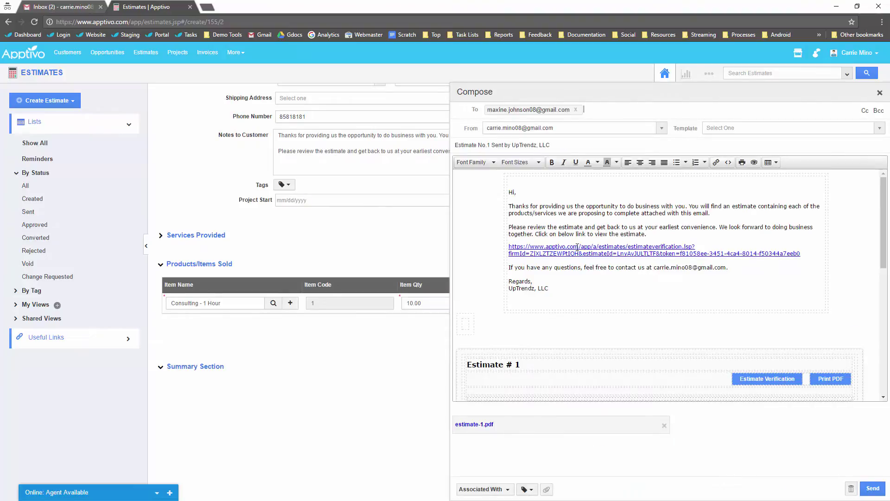
Step: Download the estimate-1.pdf attachment and open the resulting Quote-_1_Estimates.pdf
{"action": "scroll", "coordinate": [555, 331], "scroll_direction": "down", "scroll_amount": 1}
{"action": "left_click", "coordinate": [491, 425]}
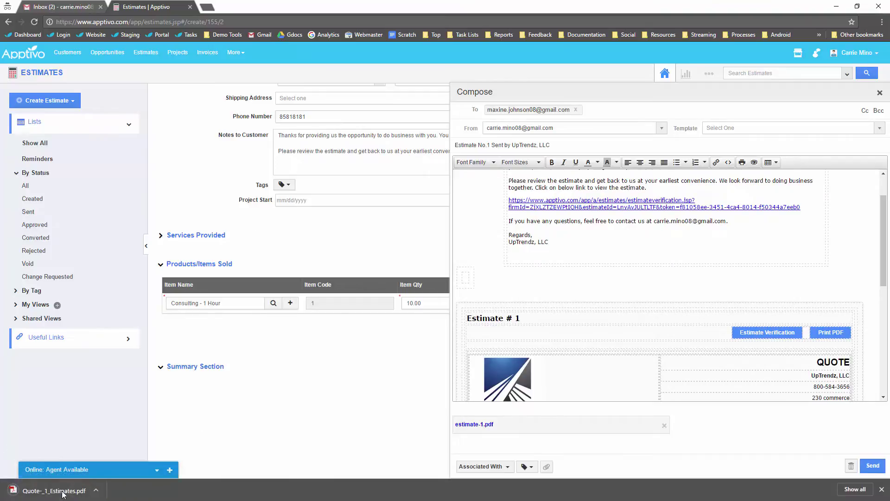
{"action": "left_click", "coordinate": [63, 491]}
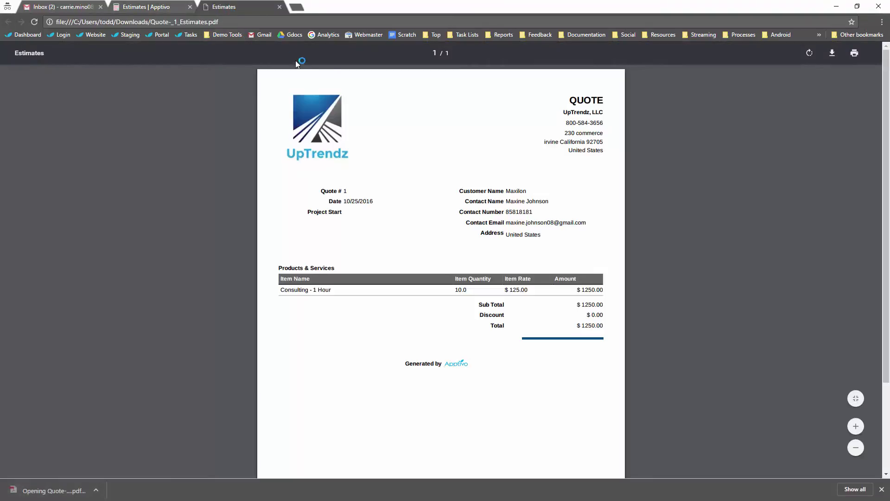
Step: Scroll the quote PDF to check the QUOTE header, Project Start row and $1250.00 total
{"action": "scroll", "coordinate": [523, 154], "scroll_direction": "down", "scroll_amount": 2}
{"action": "scroll", "coordinate": [455, 130], "scroll_direction": "up", "scroll_amount": 2}
{"action": "scroll", "coordinate": [431, 171], "scroll_direction": "down", "scroll_amount": 1}
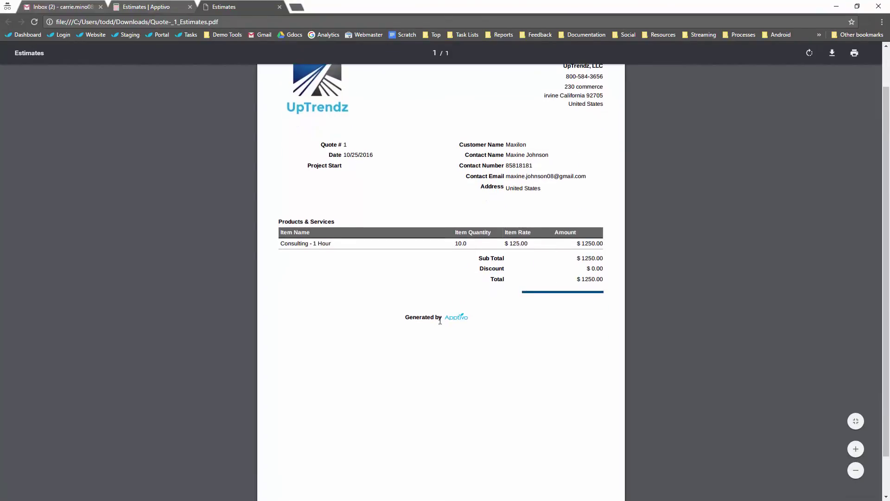
{"action": "scroll", "coordinate": [350, 234], "scroll_direction": "up", "scroll_amount": 1}
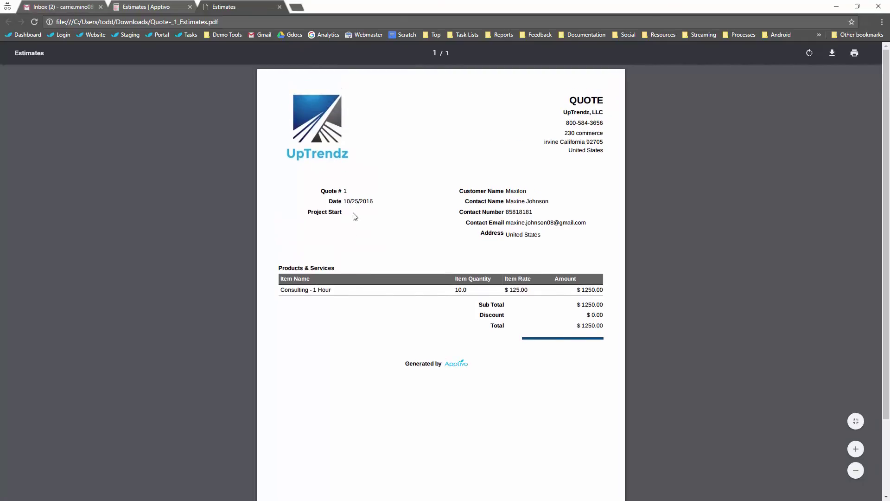